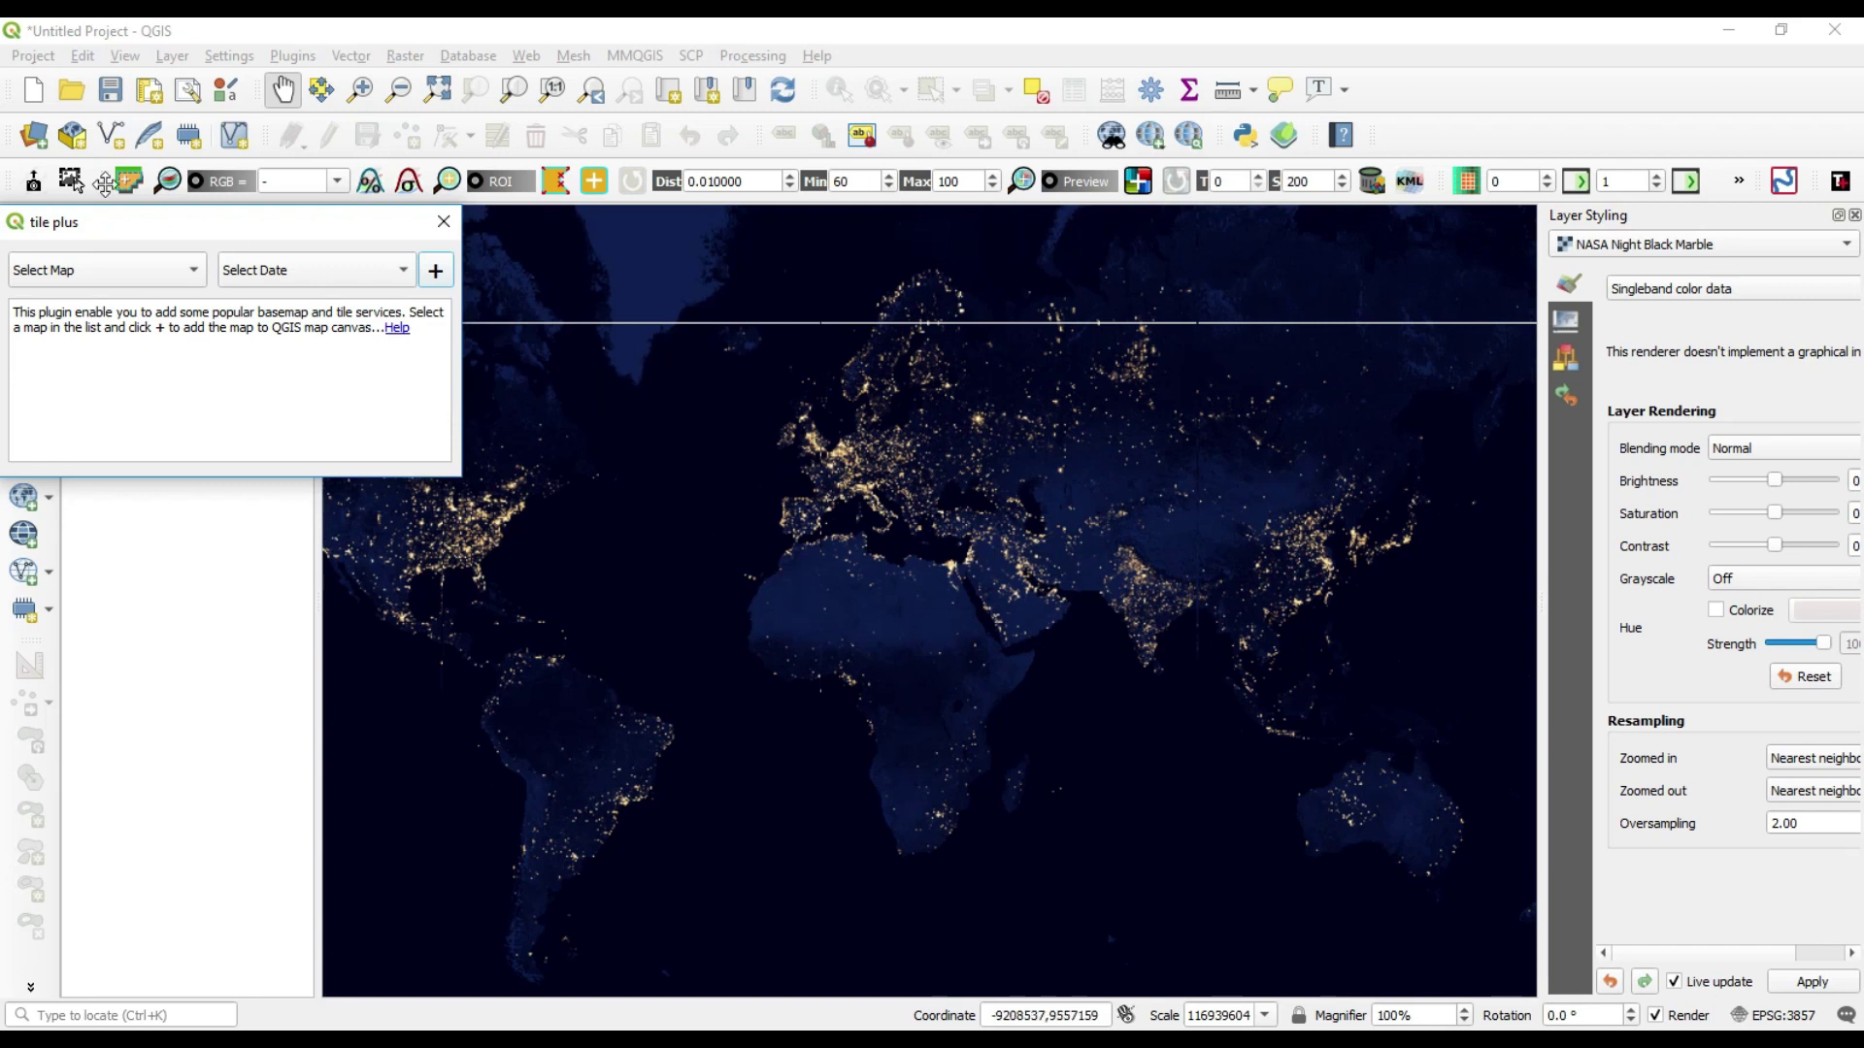
- Expand the Tile+ Select Map dropdown to list the available basemaps
{"action": "left_click", "coordinate": [178, 276]}
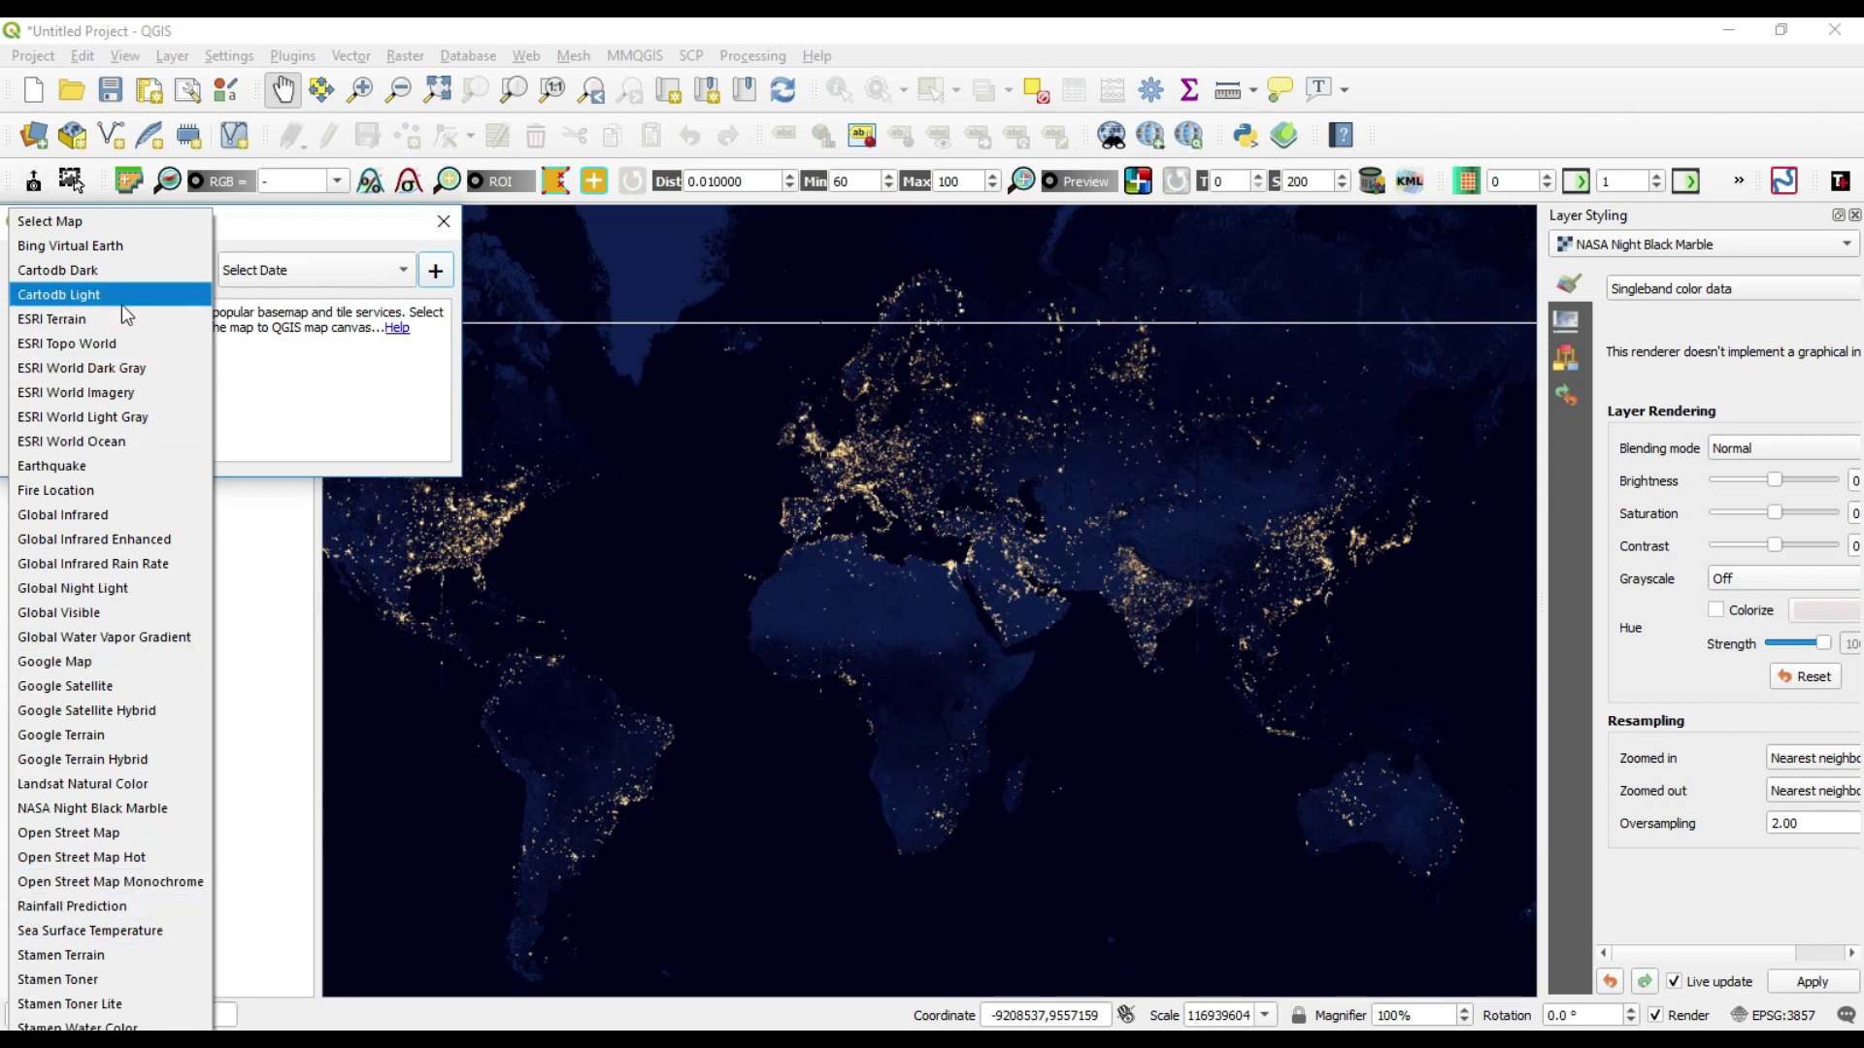
- Choose Google Map in the Tile+ dropdown and add it as a layer
{"action": "left_click", "coordinate": [247, 231]}
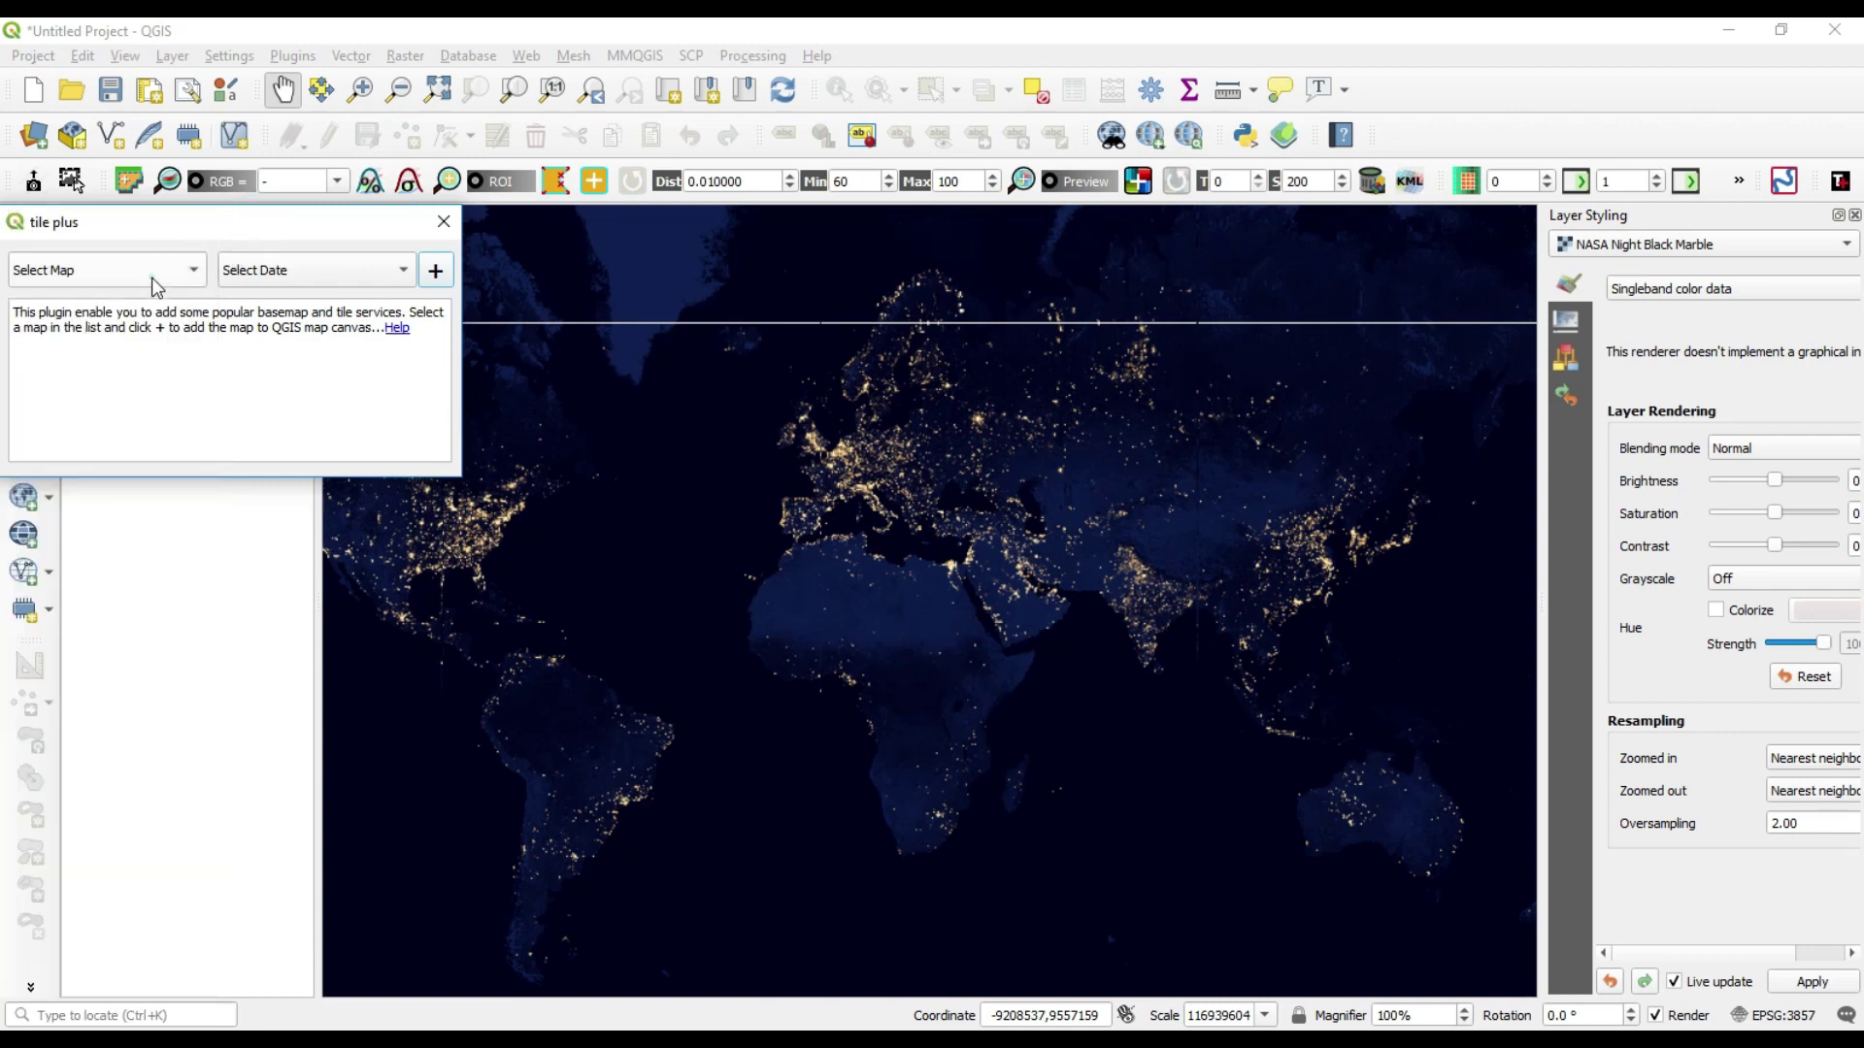
{"action": "left_click", "coordinate": [157, 280]}
{"action": "left_click", "coordinate": [220, 251]}
{"action": "left_click_drag", "start_coordinate": [145, 227], "coordinate": [202, 232]}
{"action": "left_click", "coordinate": [160, 275]}
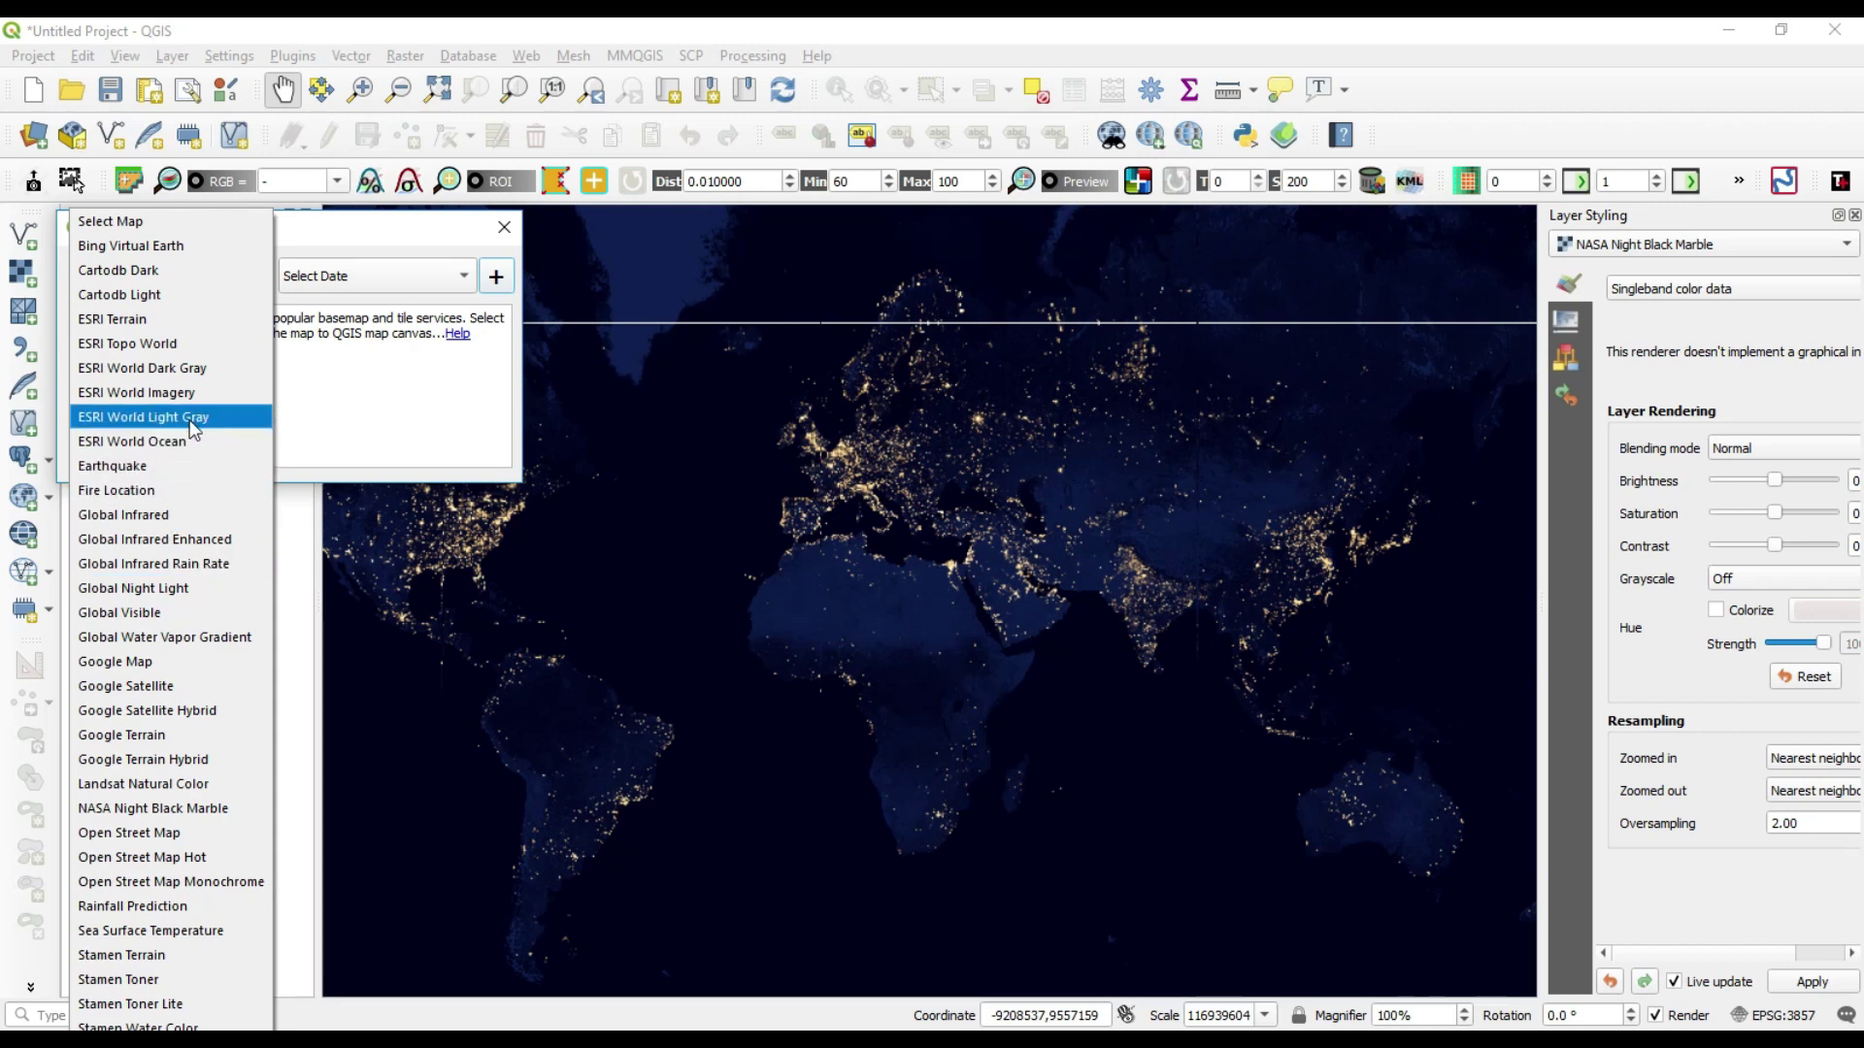
{"action": "left_click", "coordinate": [153, 667]}
{"action": "left_click", "coordinate": [497, 277]}
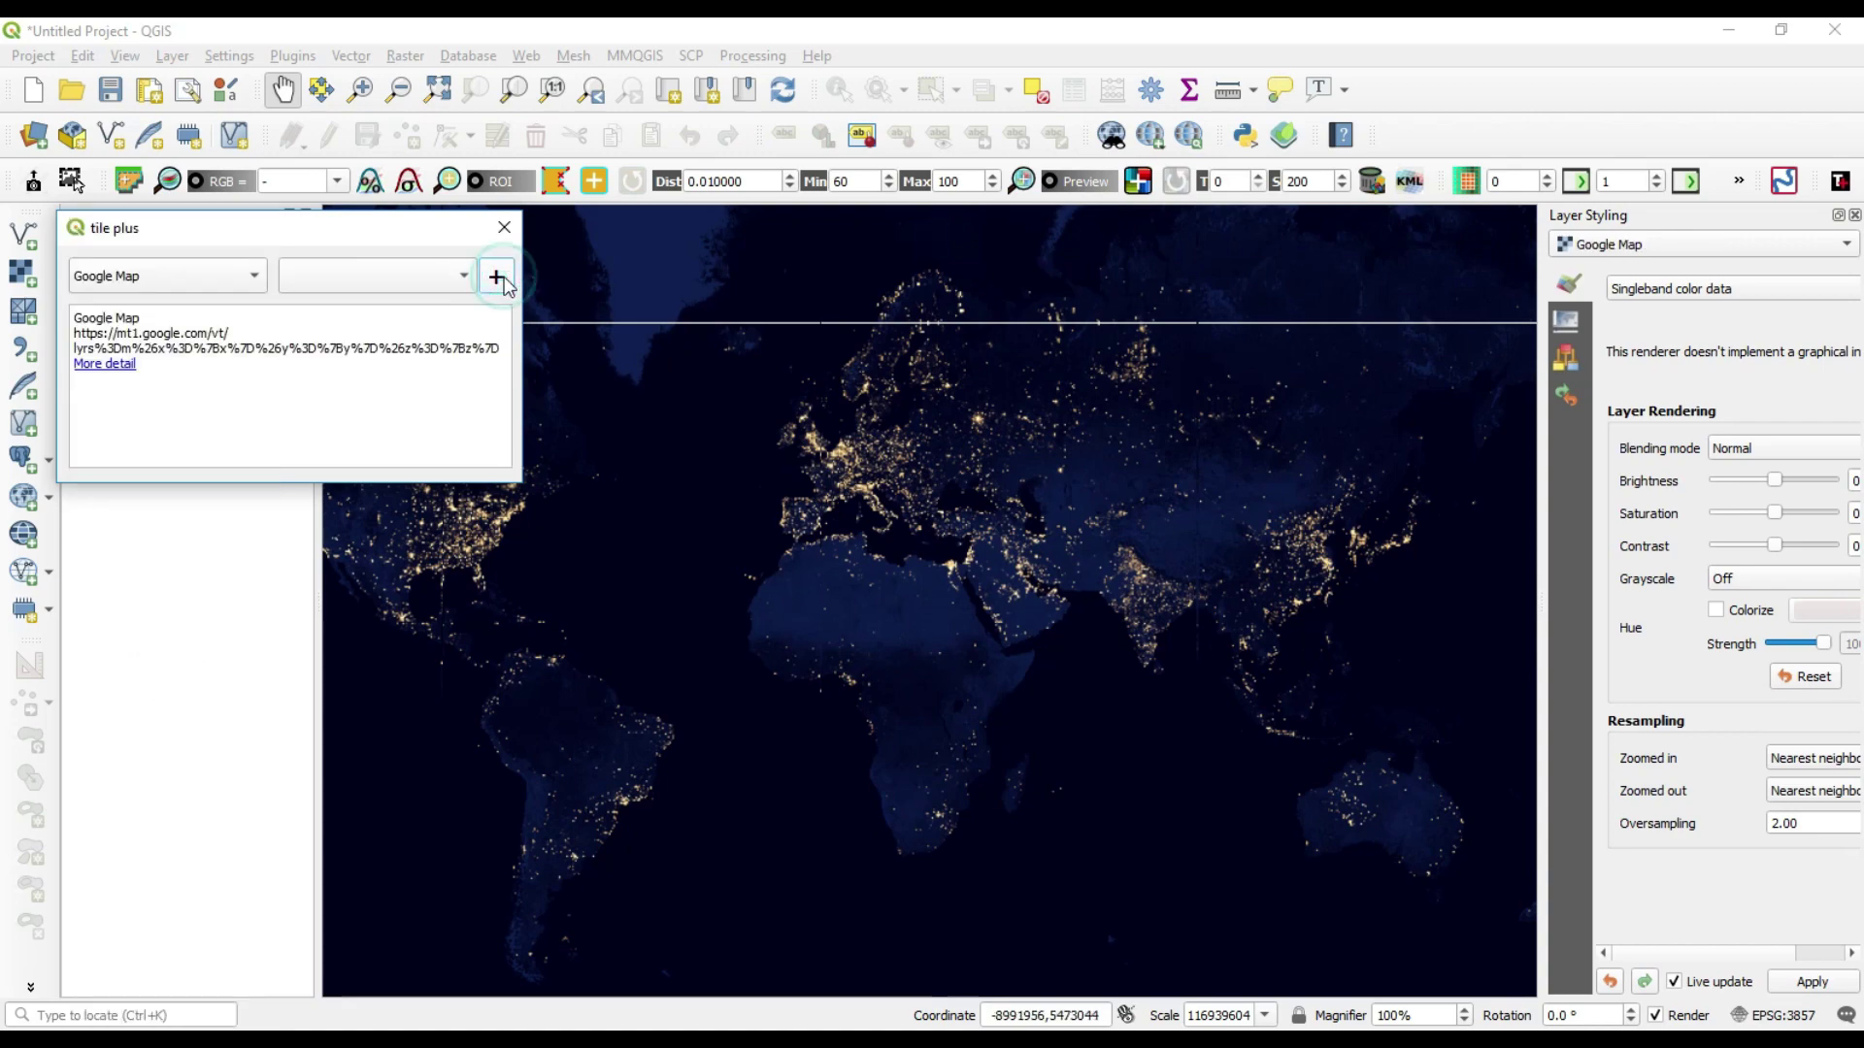
{"action": "scroll", "coordinate": [1239, 588], "scroll_direction": "up", "scroll_amount": 2}
{"action": "scroll", "coordinate": [791, 617], "scroll_direction": "up", "scroll_amount": 2}
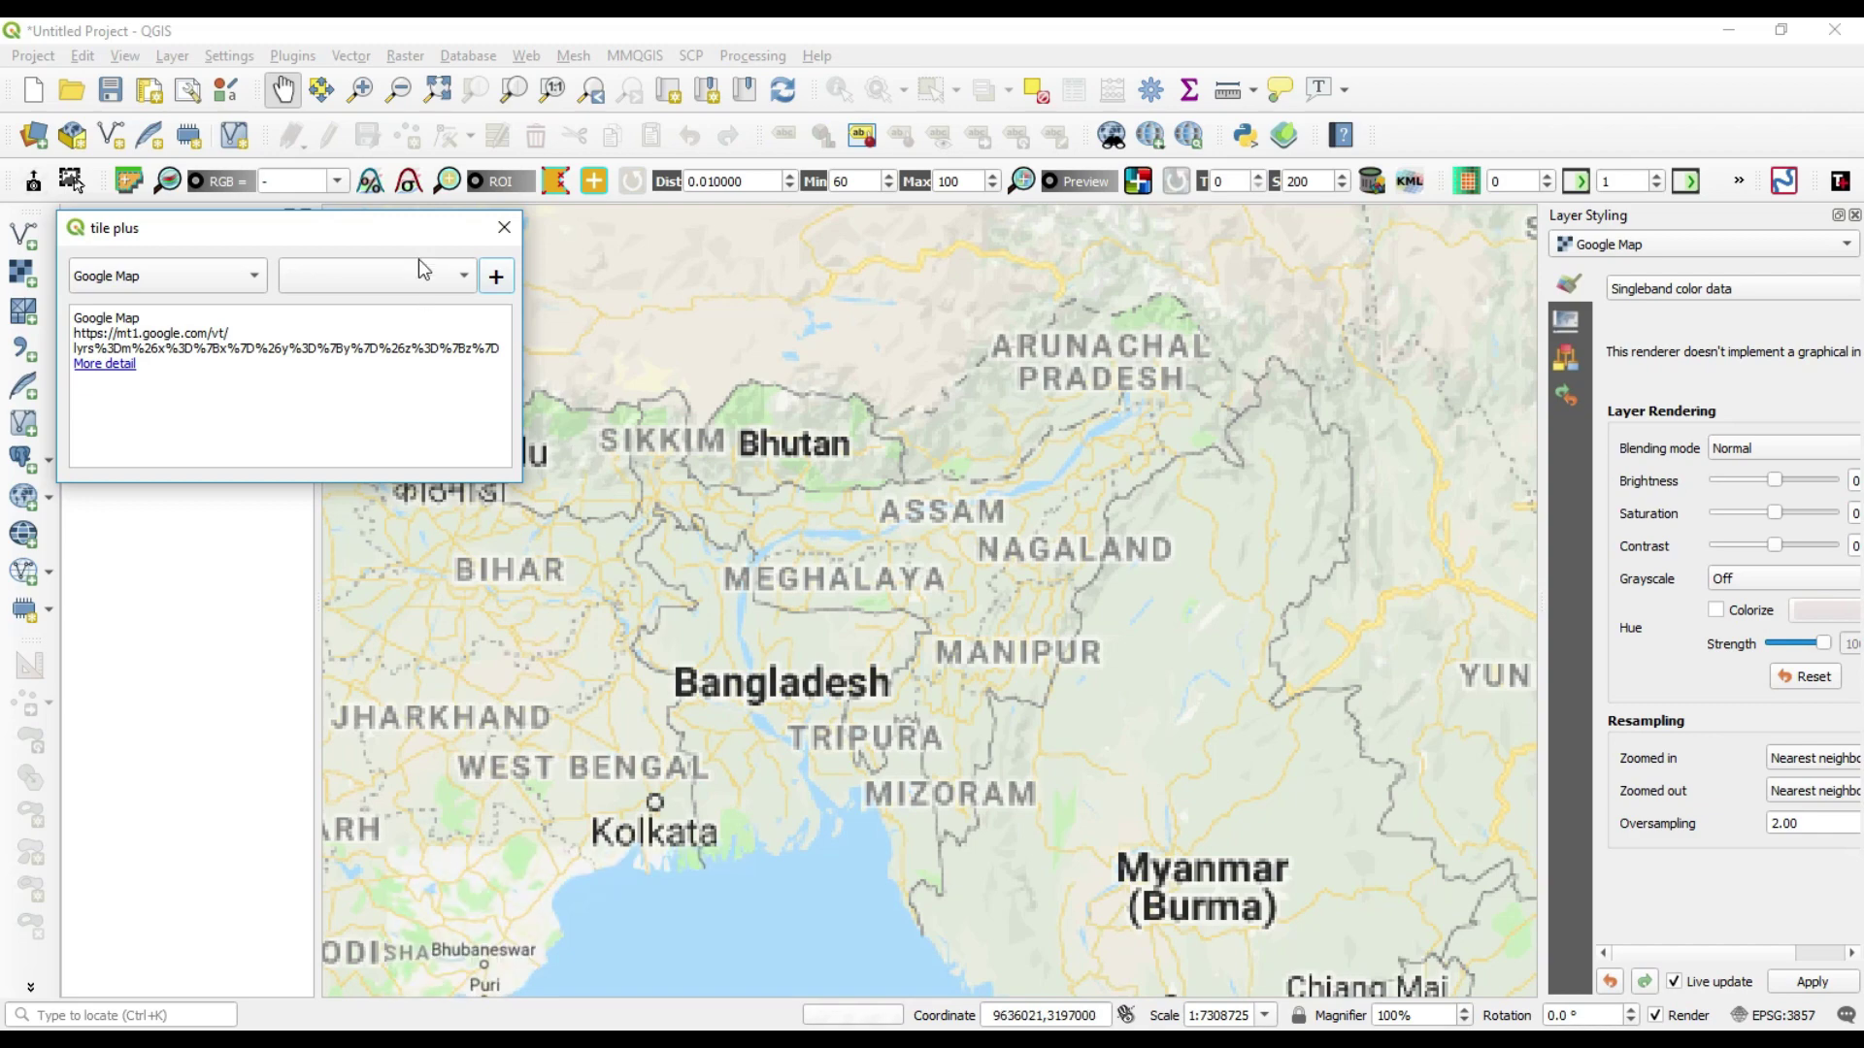
- Close the Tile+ dialog and hide the NASA Night Black Marble layer
{"action": "left_click_drag", "start_coordinate": [400, 227], "coordinate": [675, 332]}
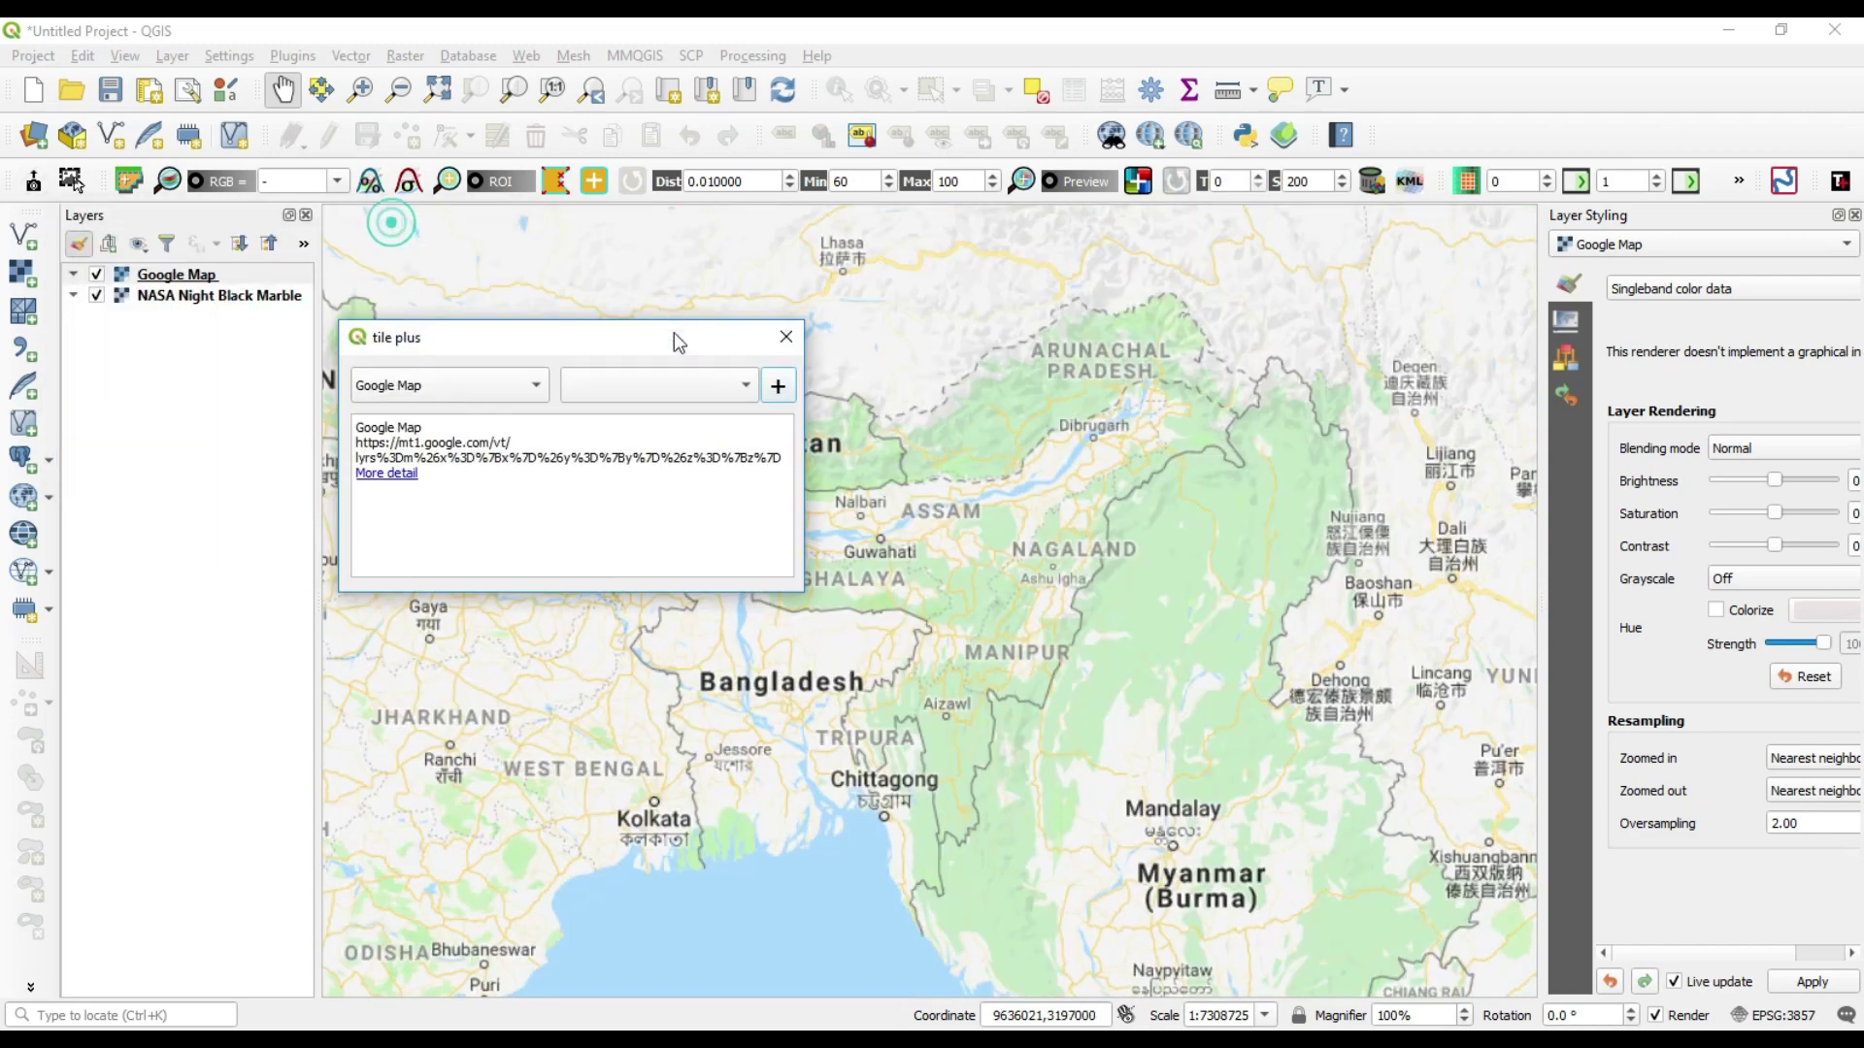
{"action": "left_click", "coordinate": [778, 332]}
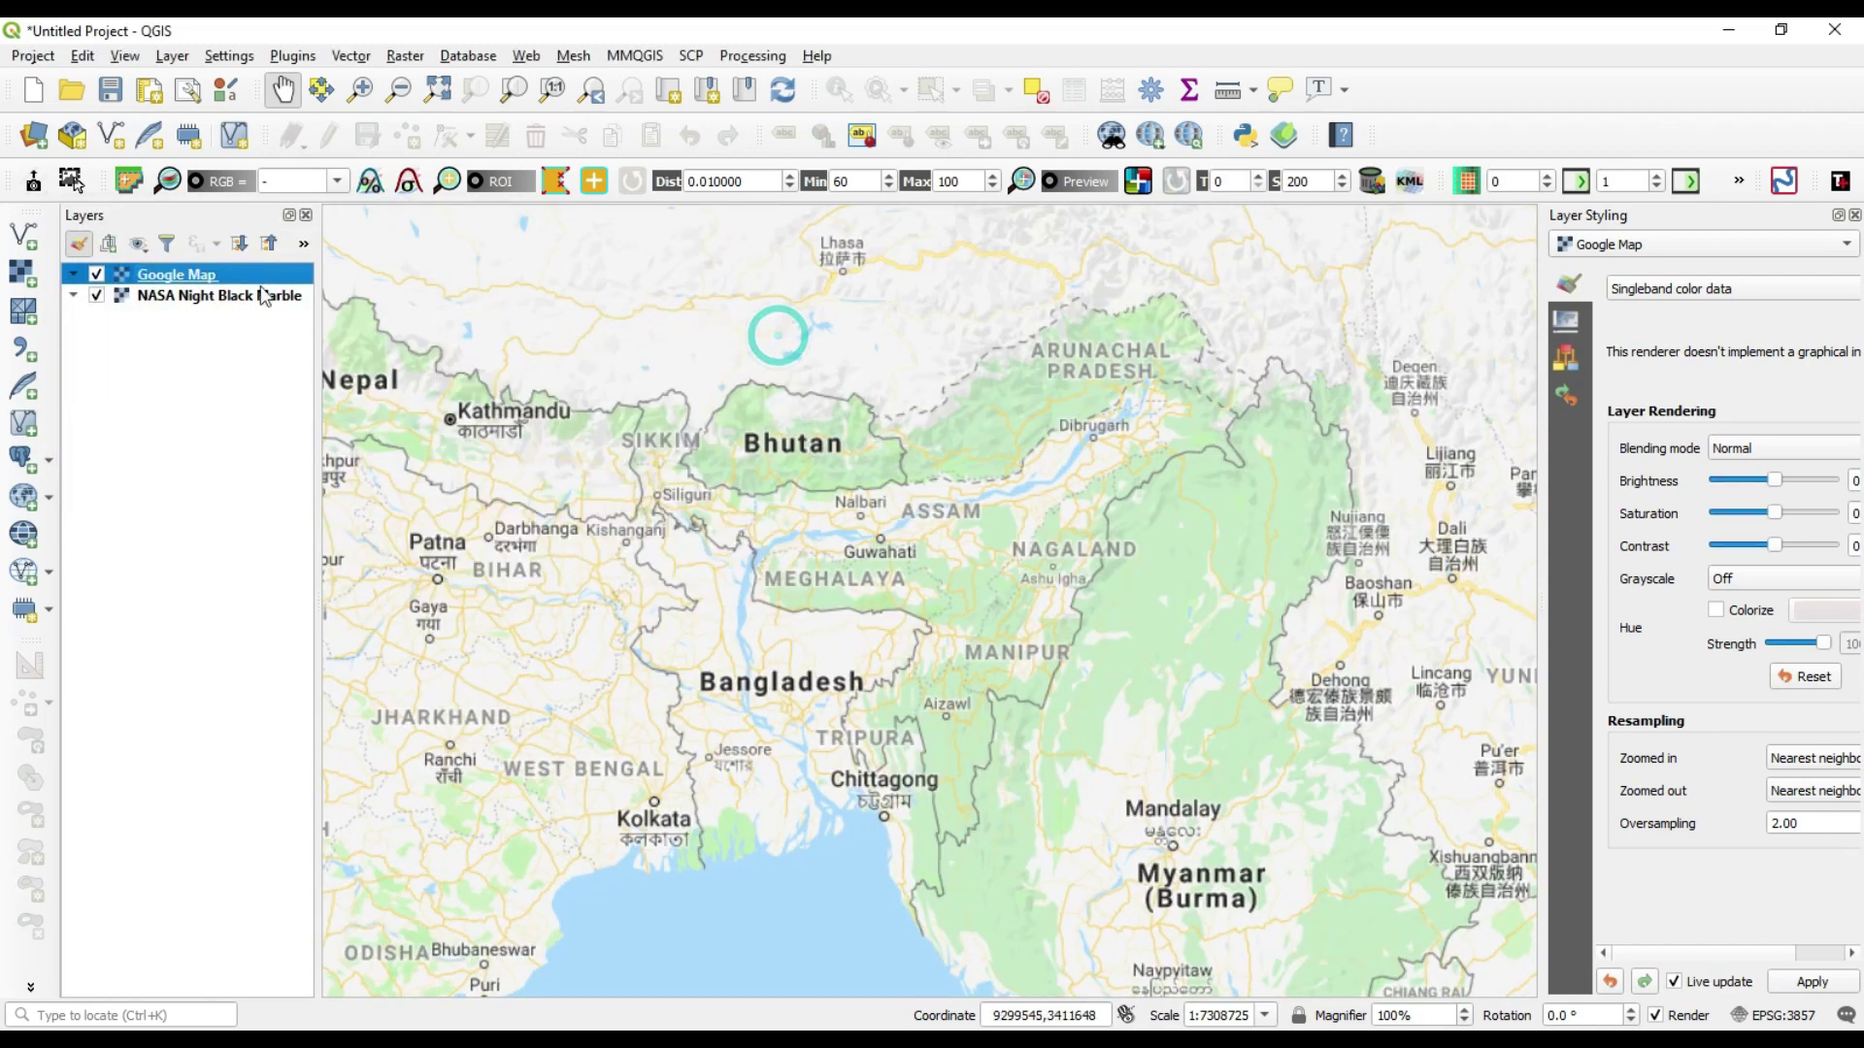
{"action": "left_click", "coordinate": [96, 295]}
{"action": "scroll", "coordinate": [838, 620], "scroll_direction": "up", "scroll_amount": 1}
{"action": "scroll", "coordinate": [966, 541], "scroll_direction": "down", "scroll_amount": 1}
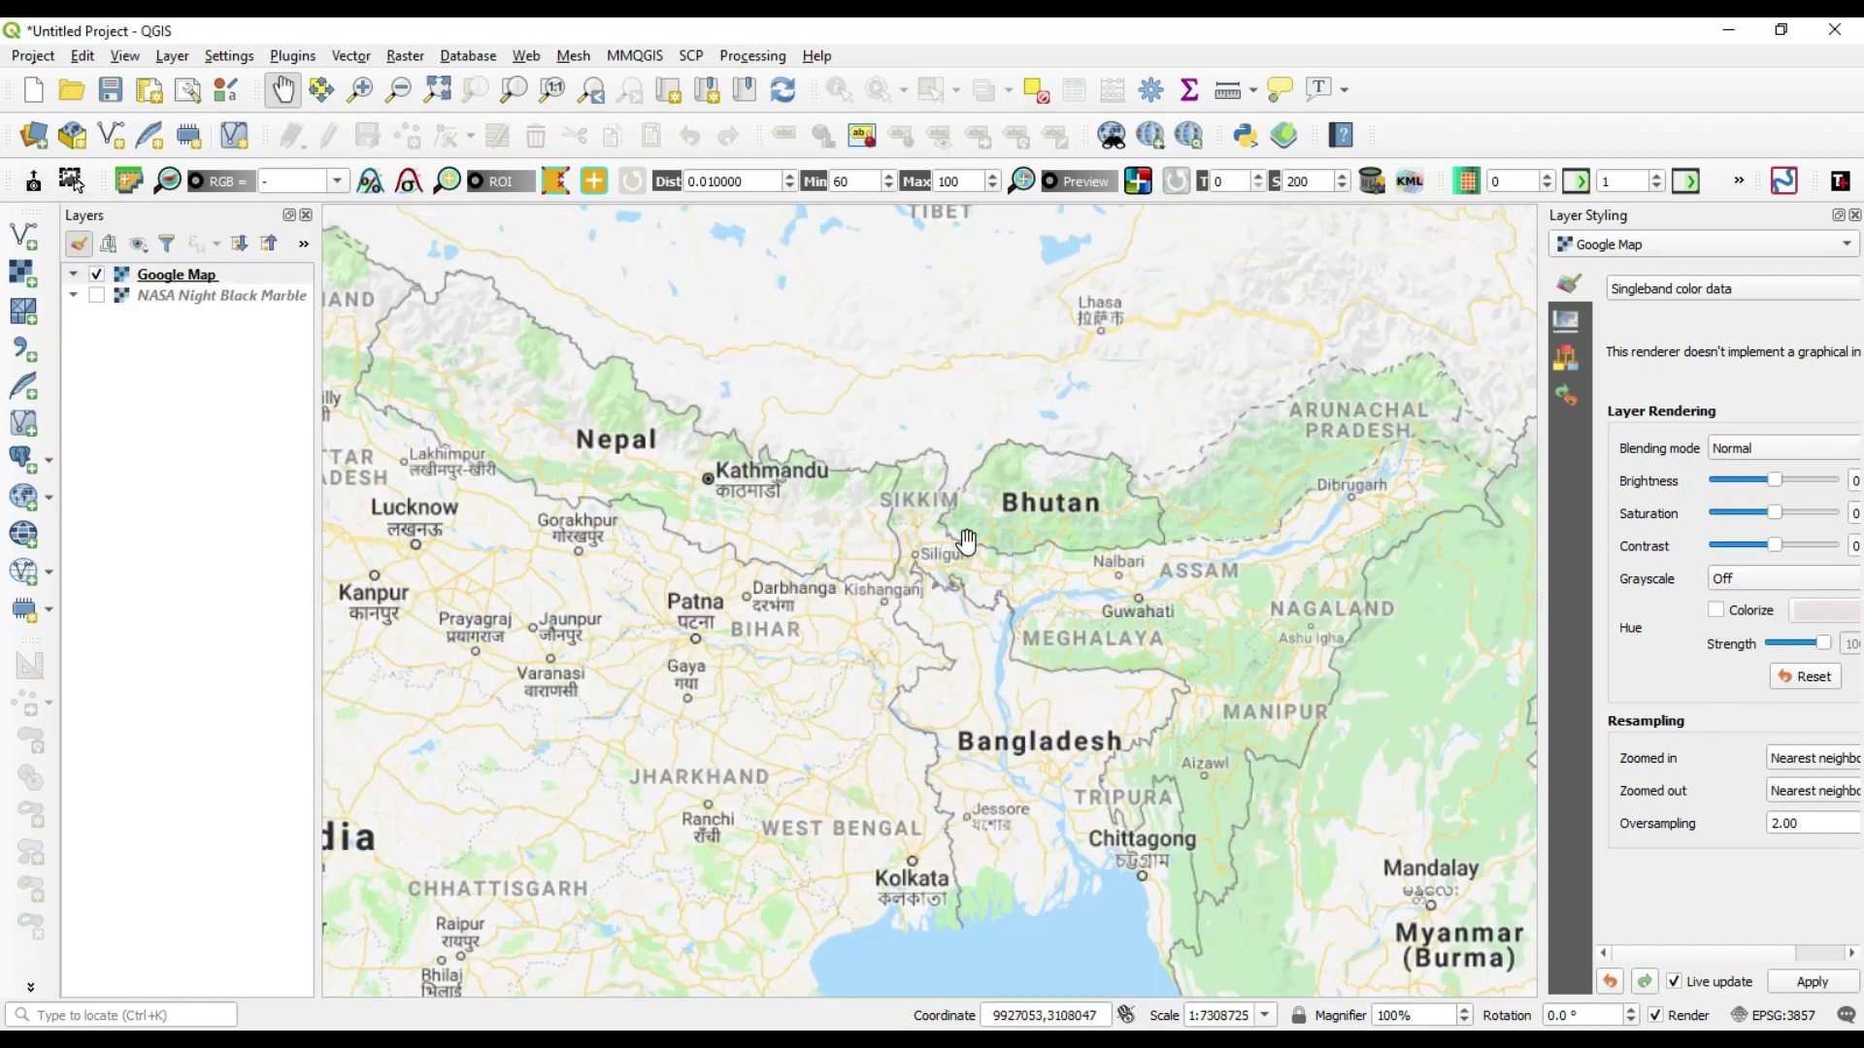
{"action": "scroll", "coordinate": [965, 543], "scroll_direction": "down", "scroll_amount": 1}
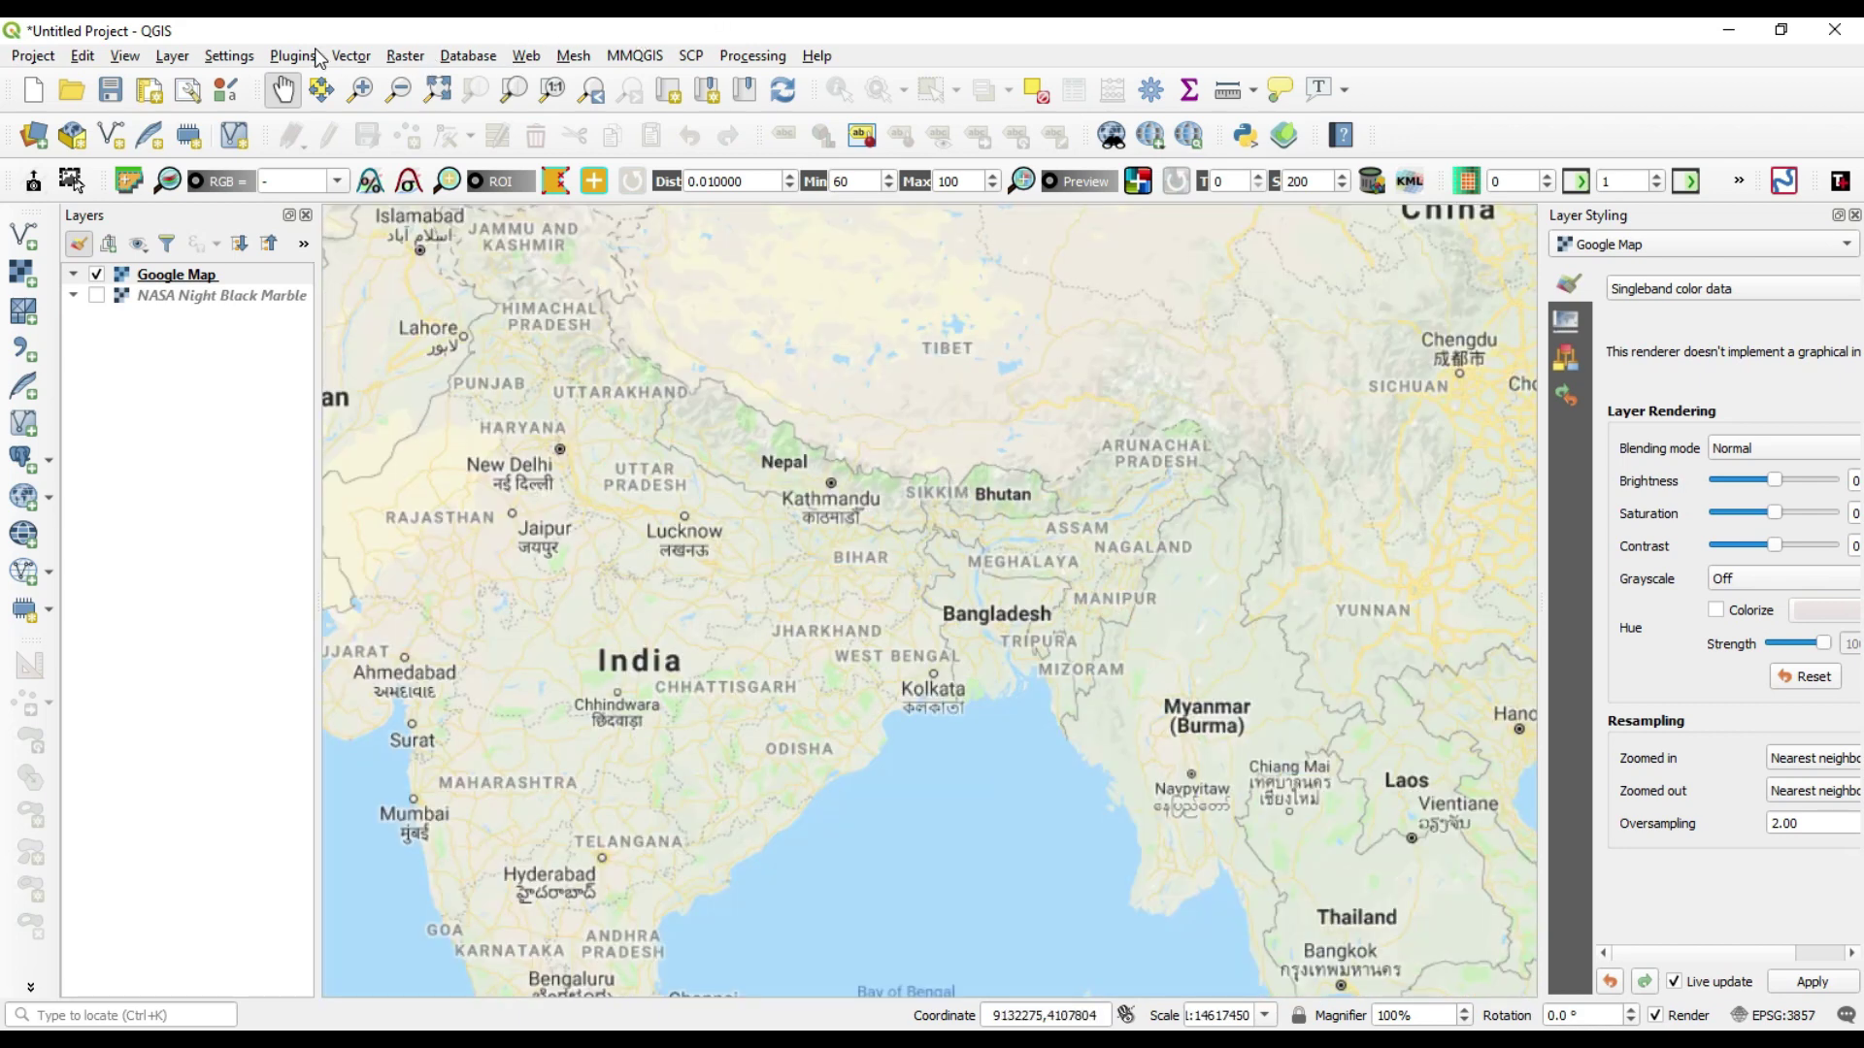
- Add the Fire Location tile layer through Tile+ and pan the world map right
{"action": "left_click", "coordinate": [278, 62]}
{"action": "mouse_move", "coordinate": [436, 192]}
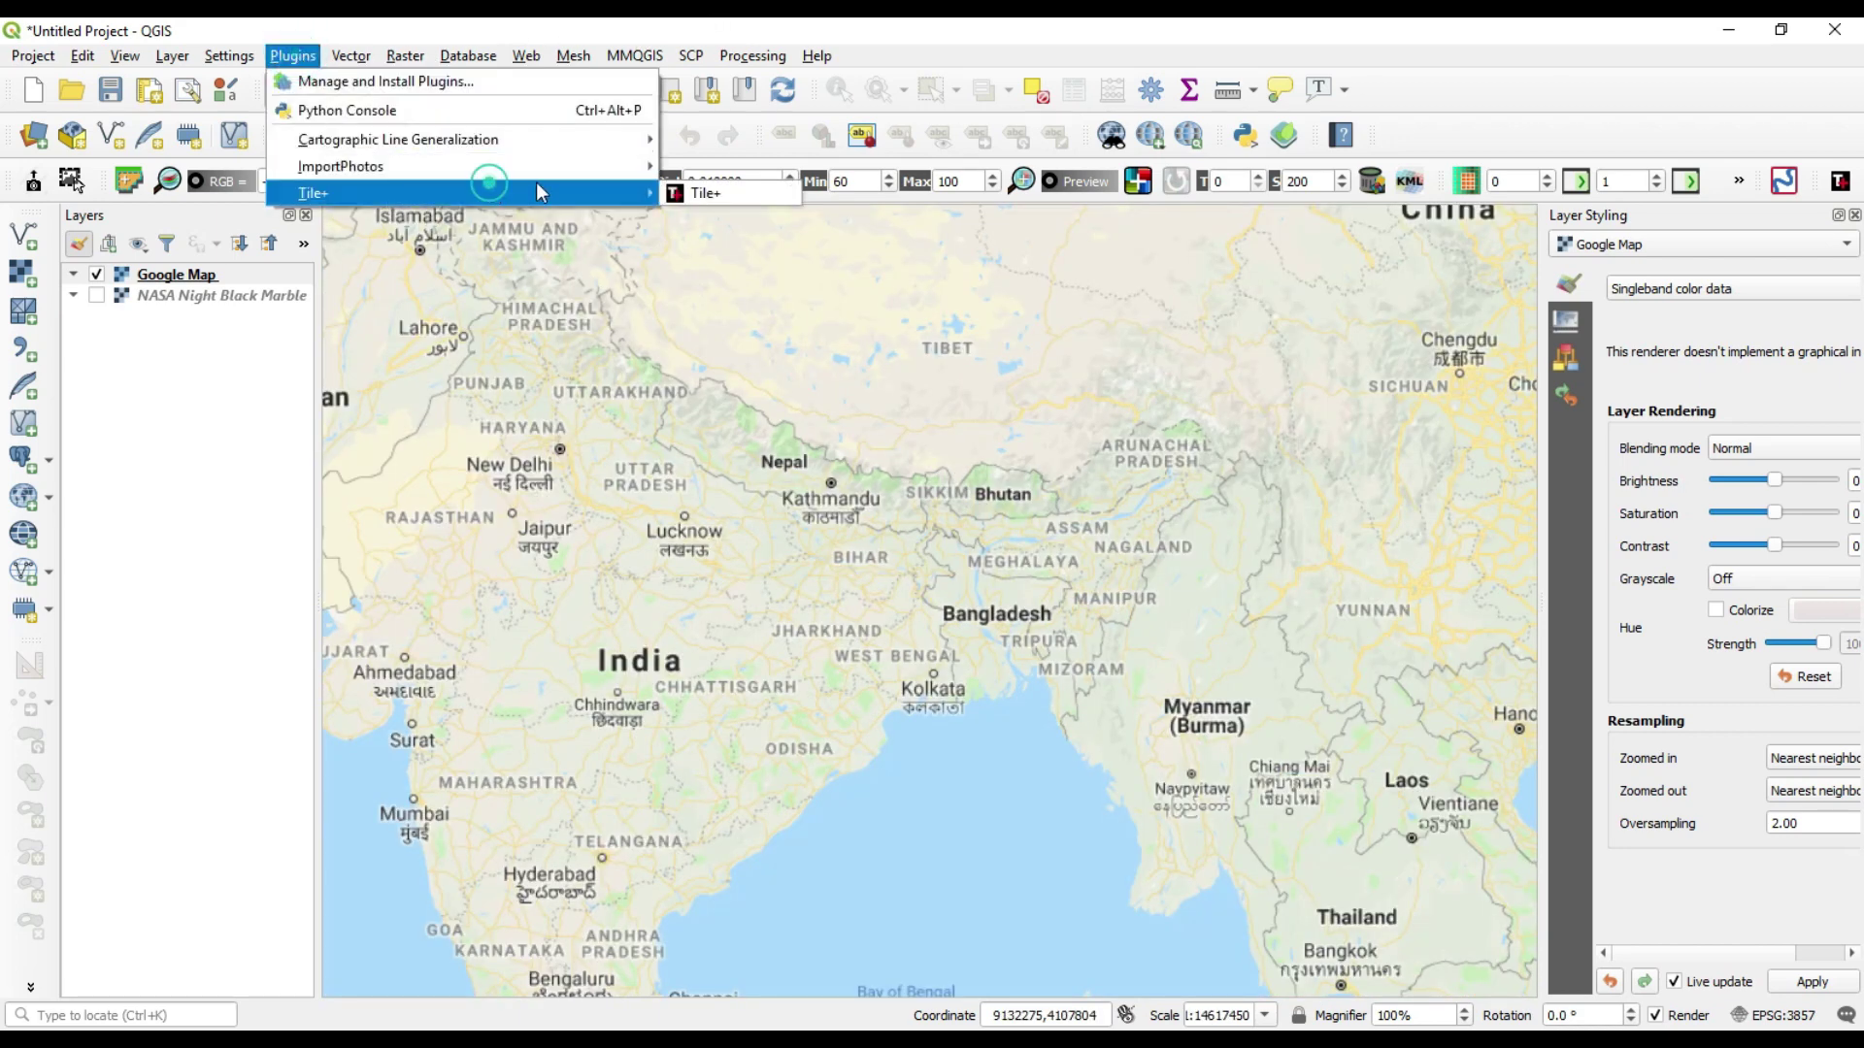
{"action": "left_click", "coordinate": [688, 196]}
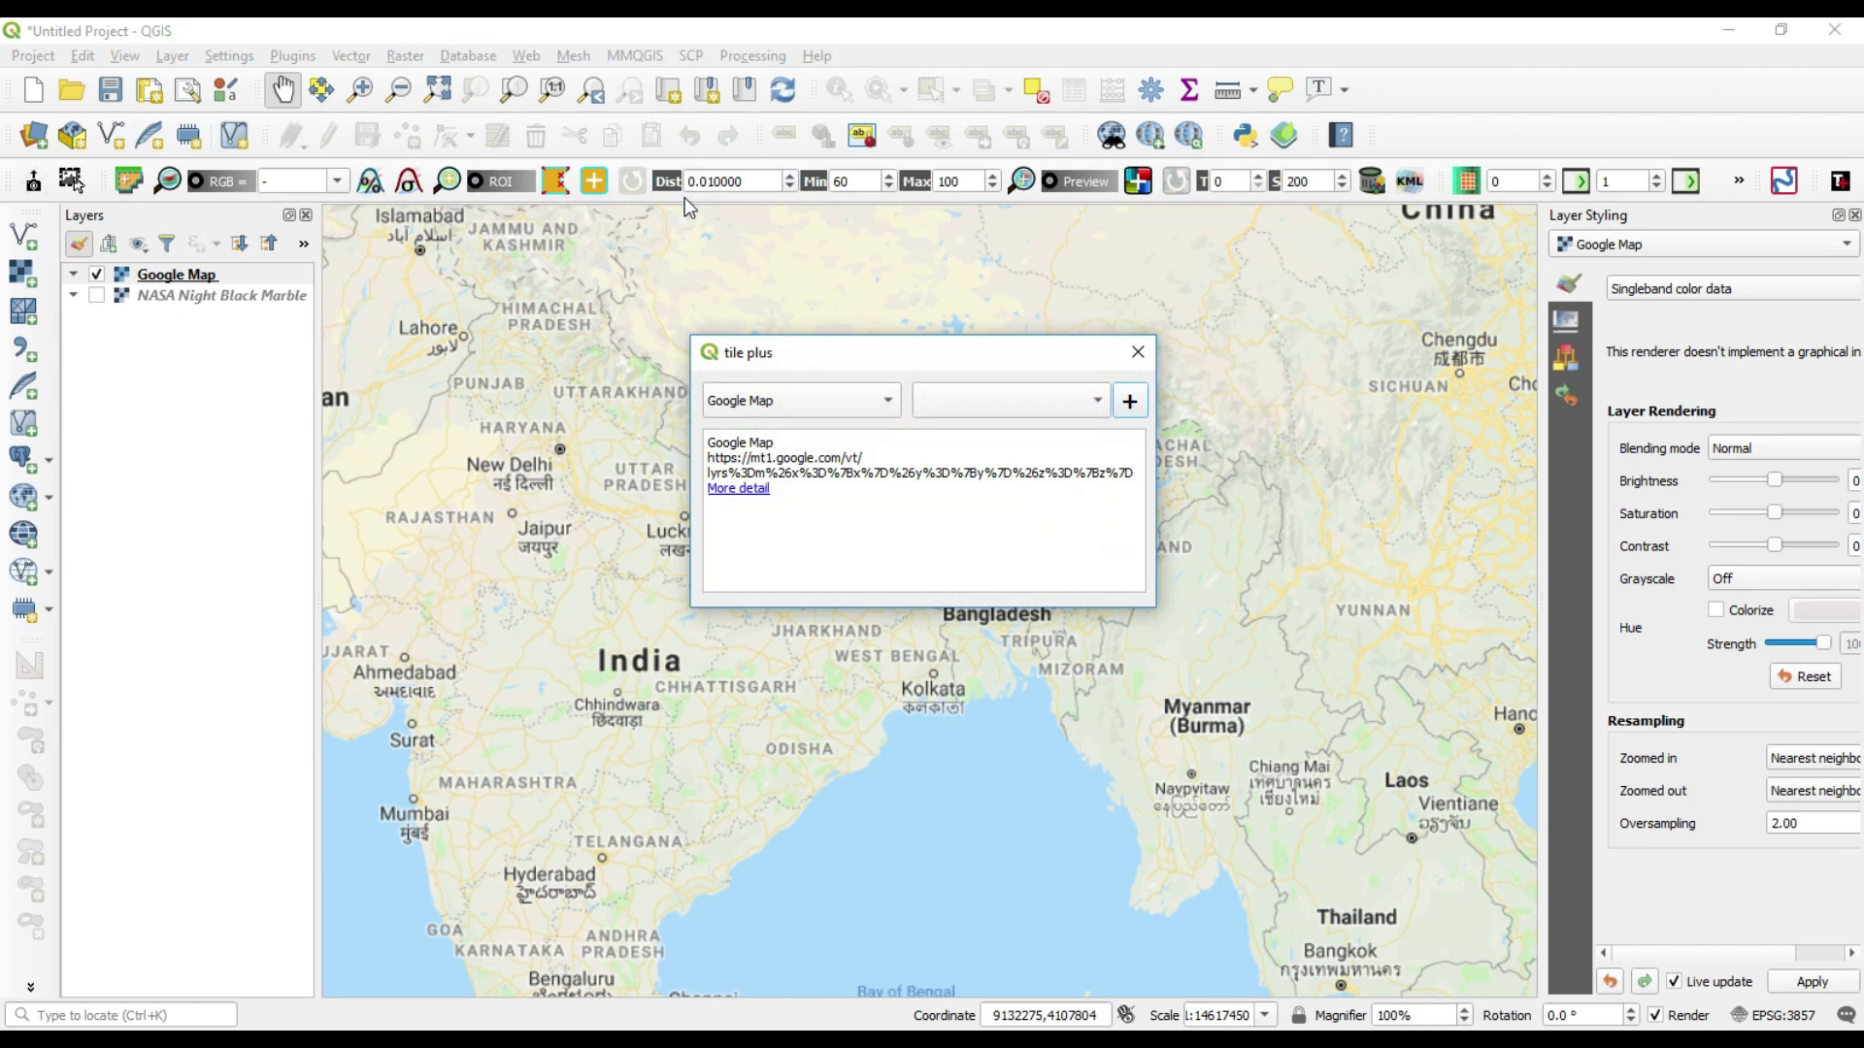
{"action": "left_click", "coordinate": [782, 404]}
{"action": "left_click", "coordinate": [765, 302]}
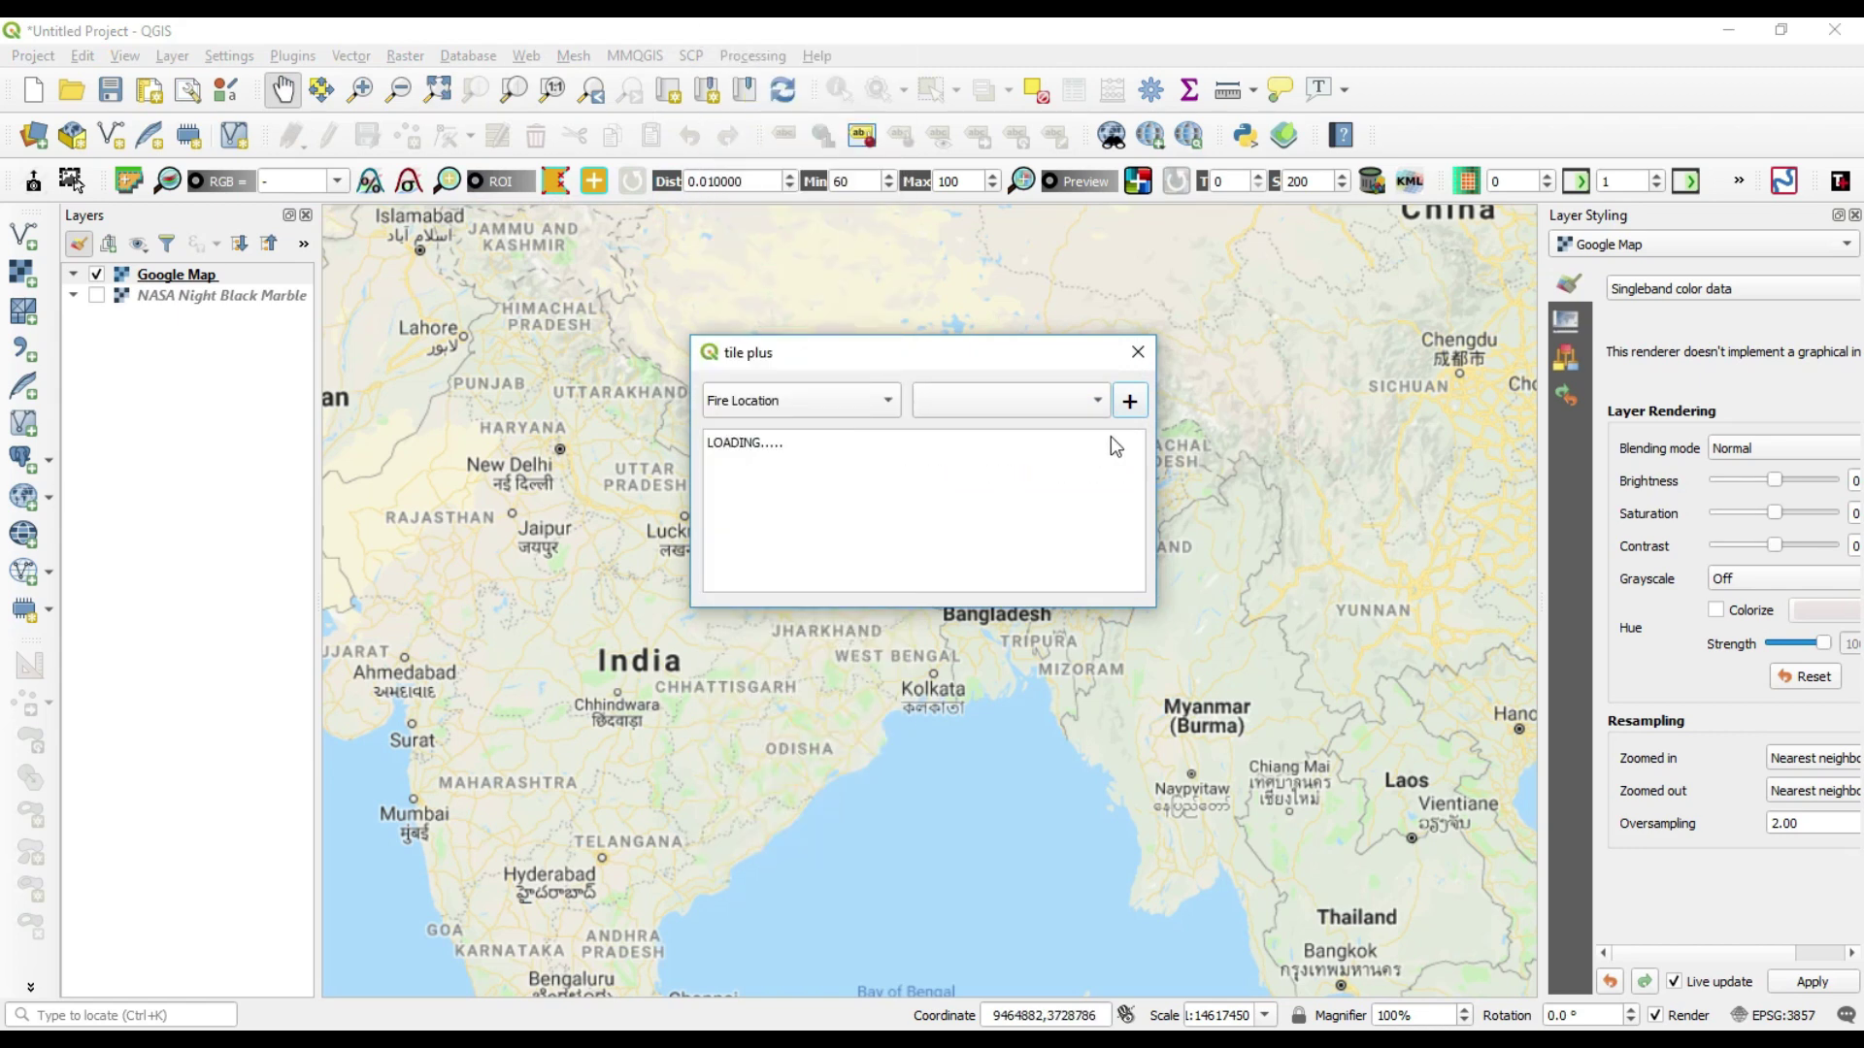
{"action": "left_click", "coordinate": [1129, 402]}
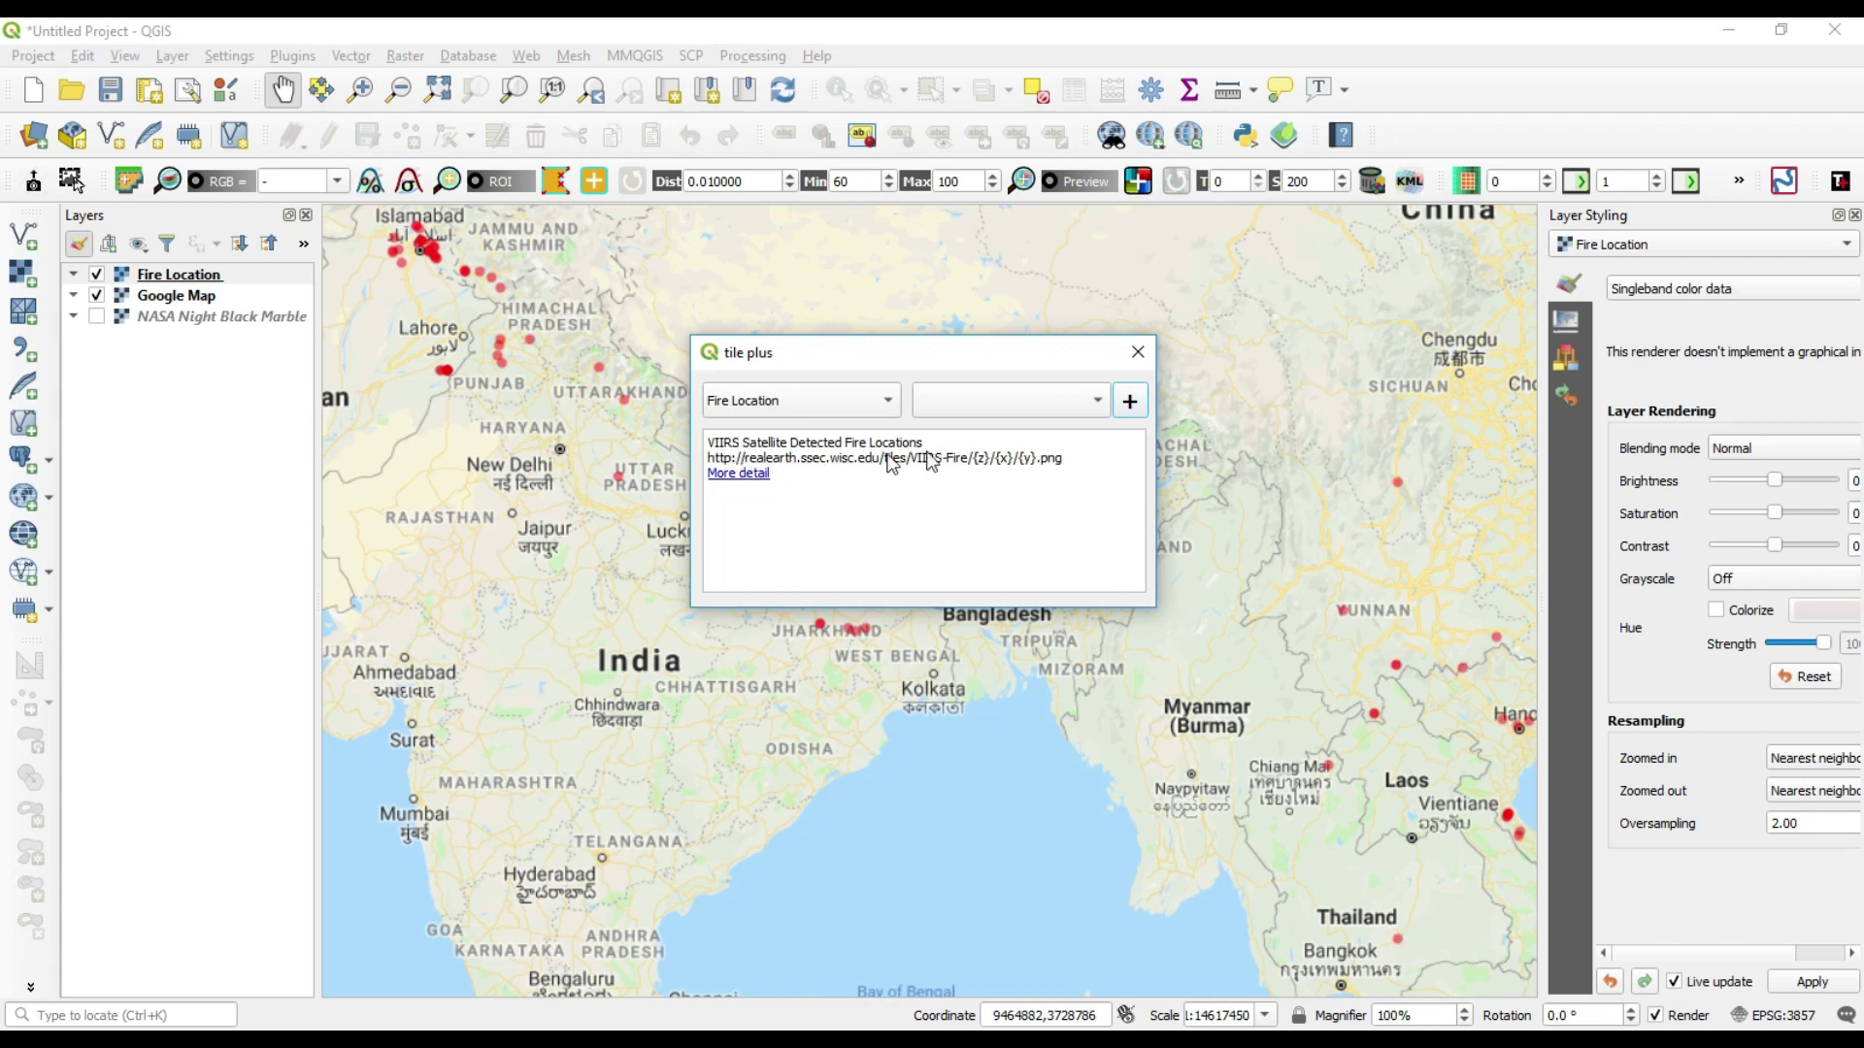
{"action": "left_click", "coordinate": [1138, 351]}
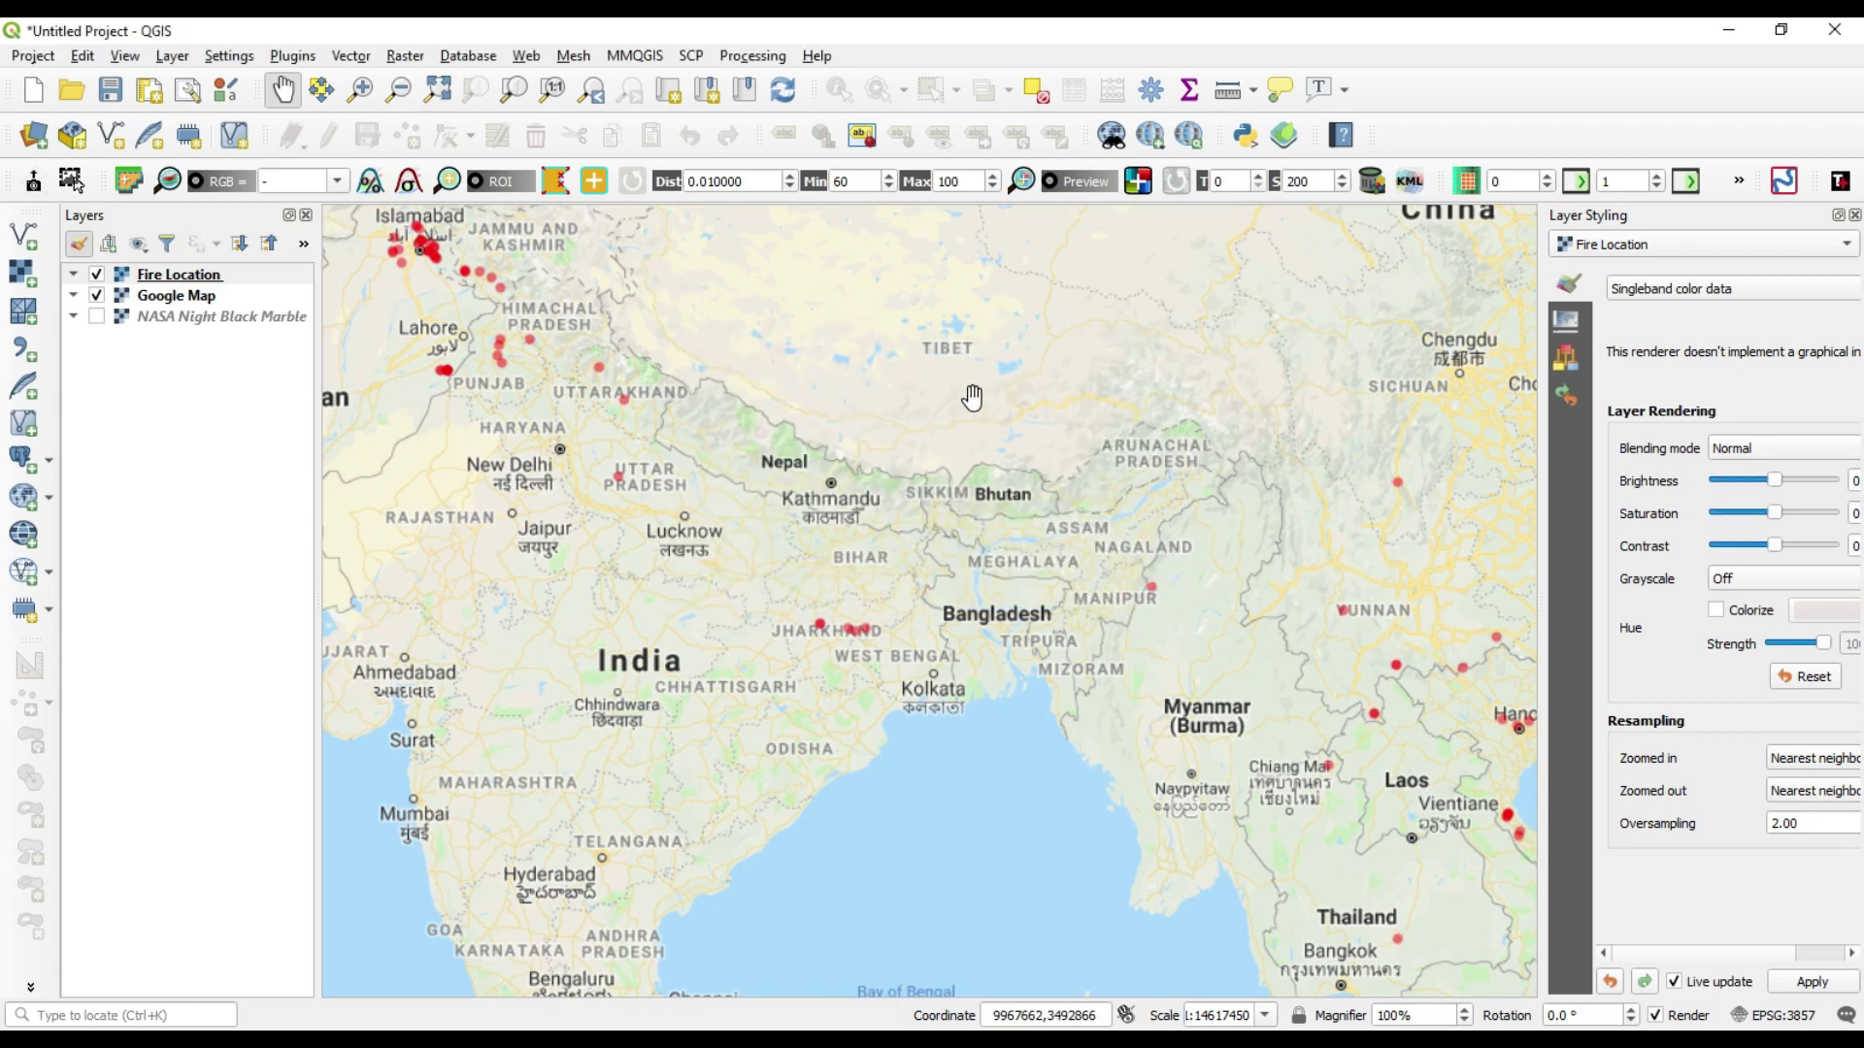
{"action": "scroll", "coordinate": [972, 399], "scroll_direction": "down", "scroll_amount": 2}
{"action": "scroll", "coordinate": [972, 399], "scroll_direction": "down", "scroll_amount": 1}
{"action": "scroll", "coordinate": [845, 554], "scroll_direction": "down", "scroll_amount": 1}
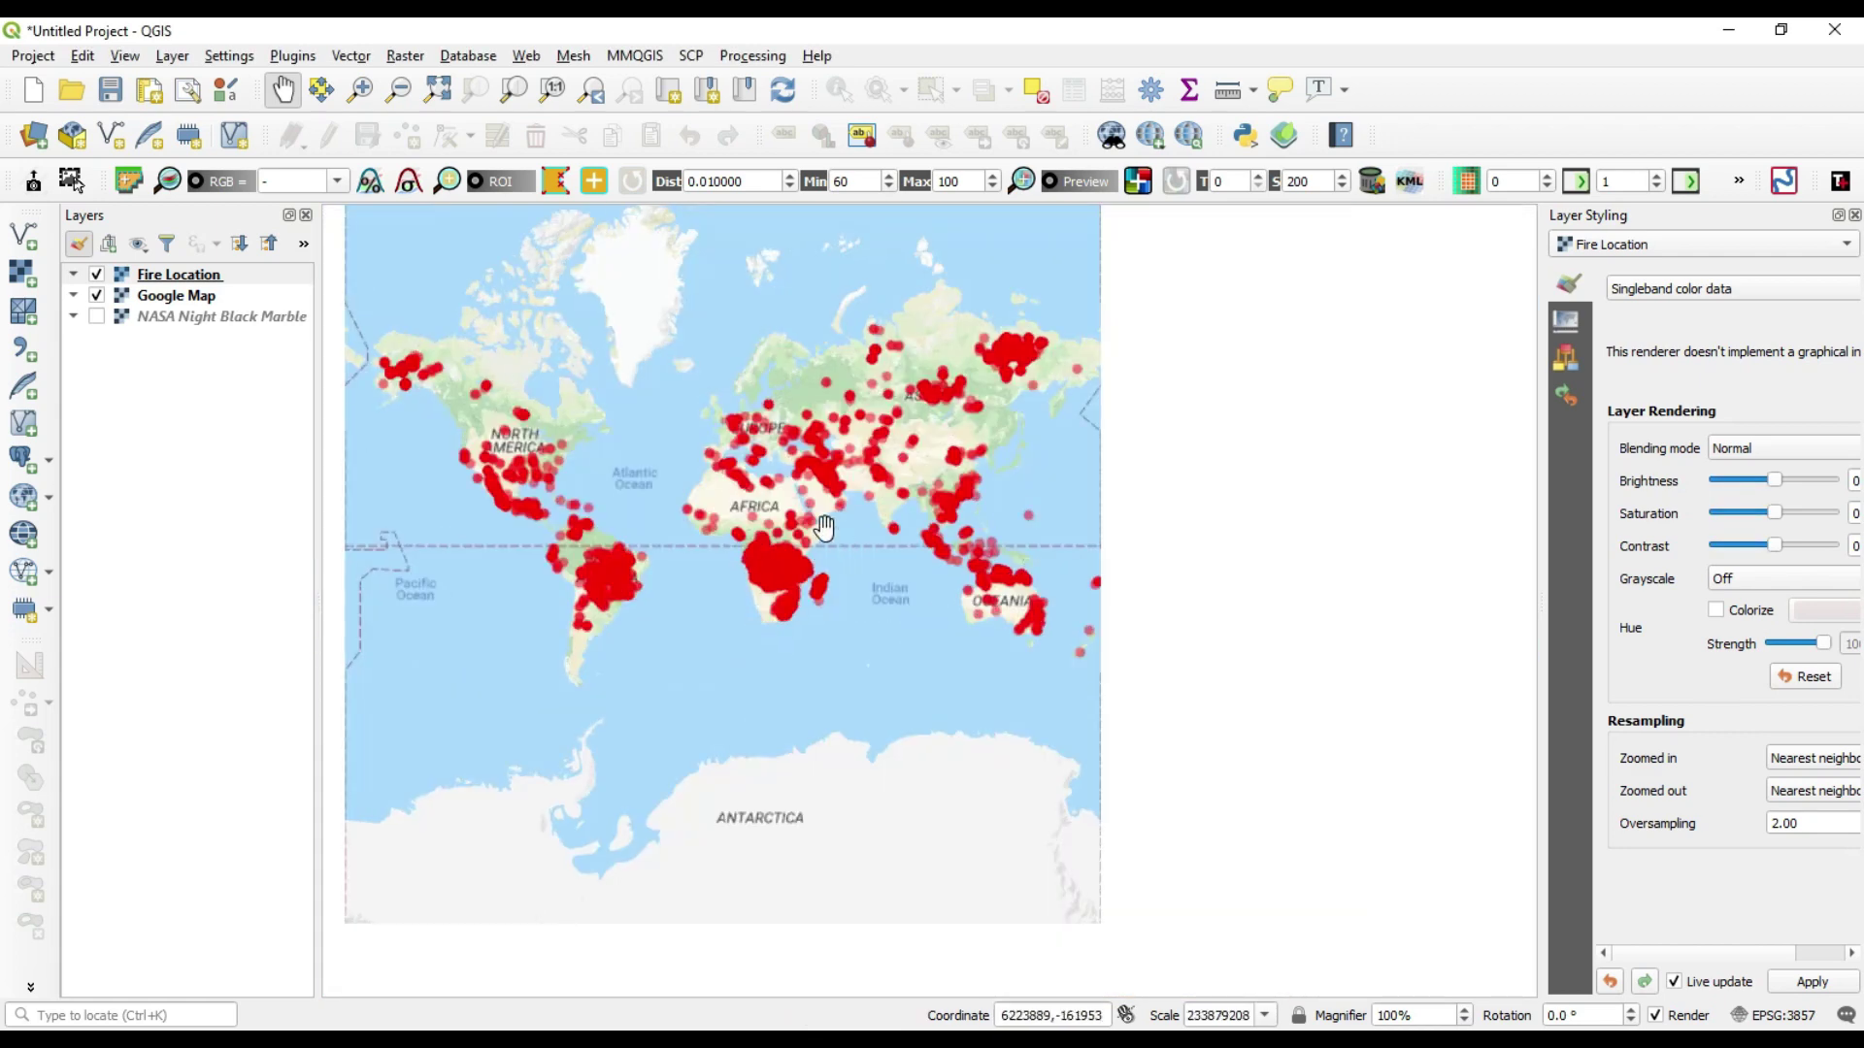
{"action": "scroll", "coordinate": [648, 452], "scroll_direction": "up", "scroll_amount": 1}
{"action": "left_click_drag", "start_coordinate": [975, 626], "coordinate": [1062, 611]}
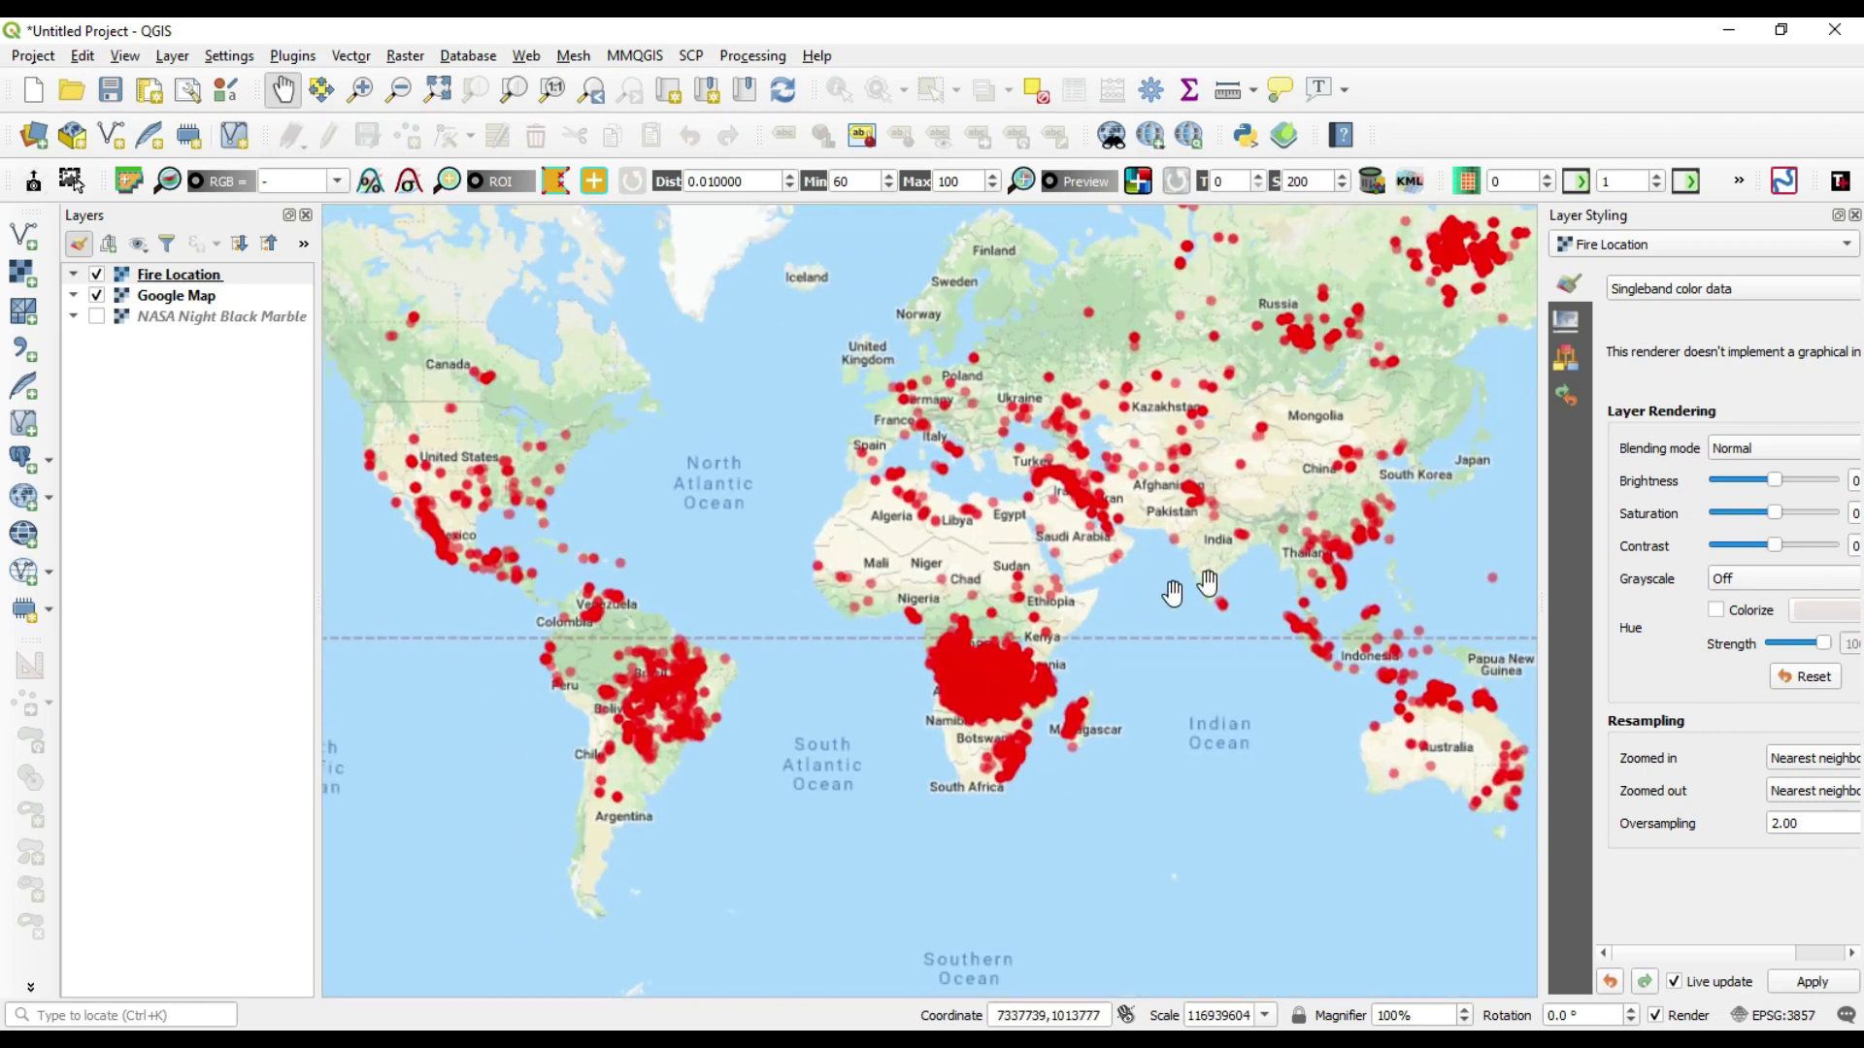
{"action": "scroll", "coordinate": [1249, 562], "scroll_direction": "up", "scroll_amount": 1}
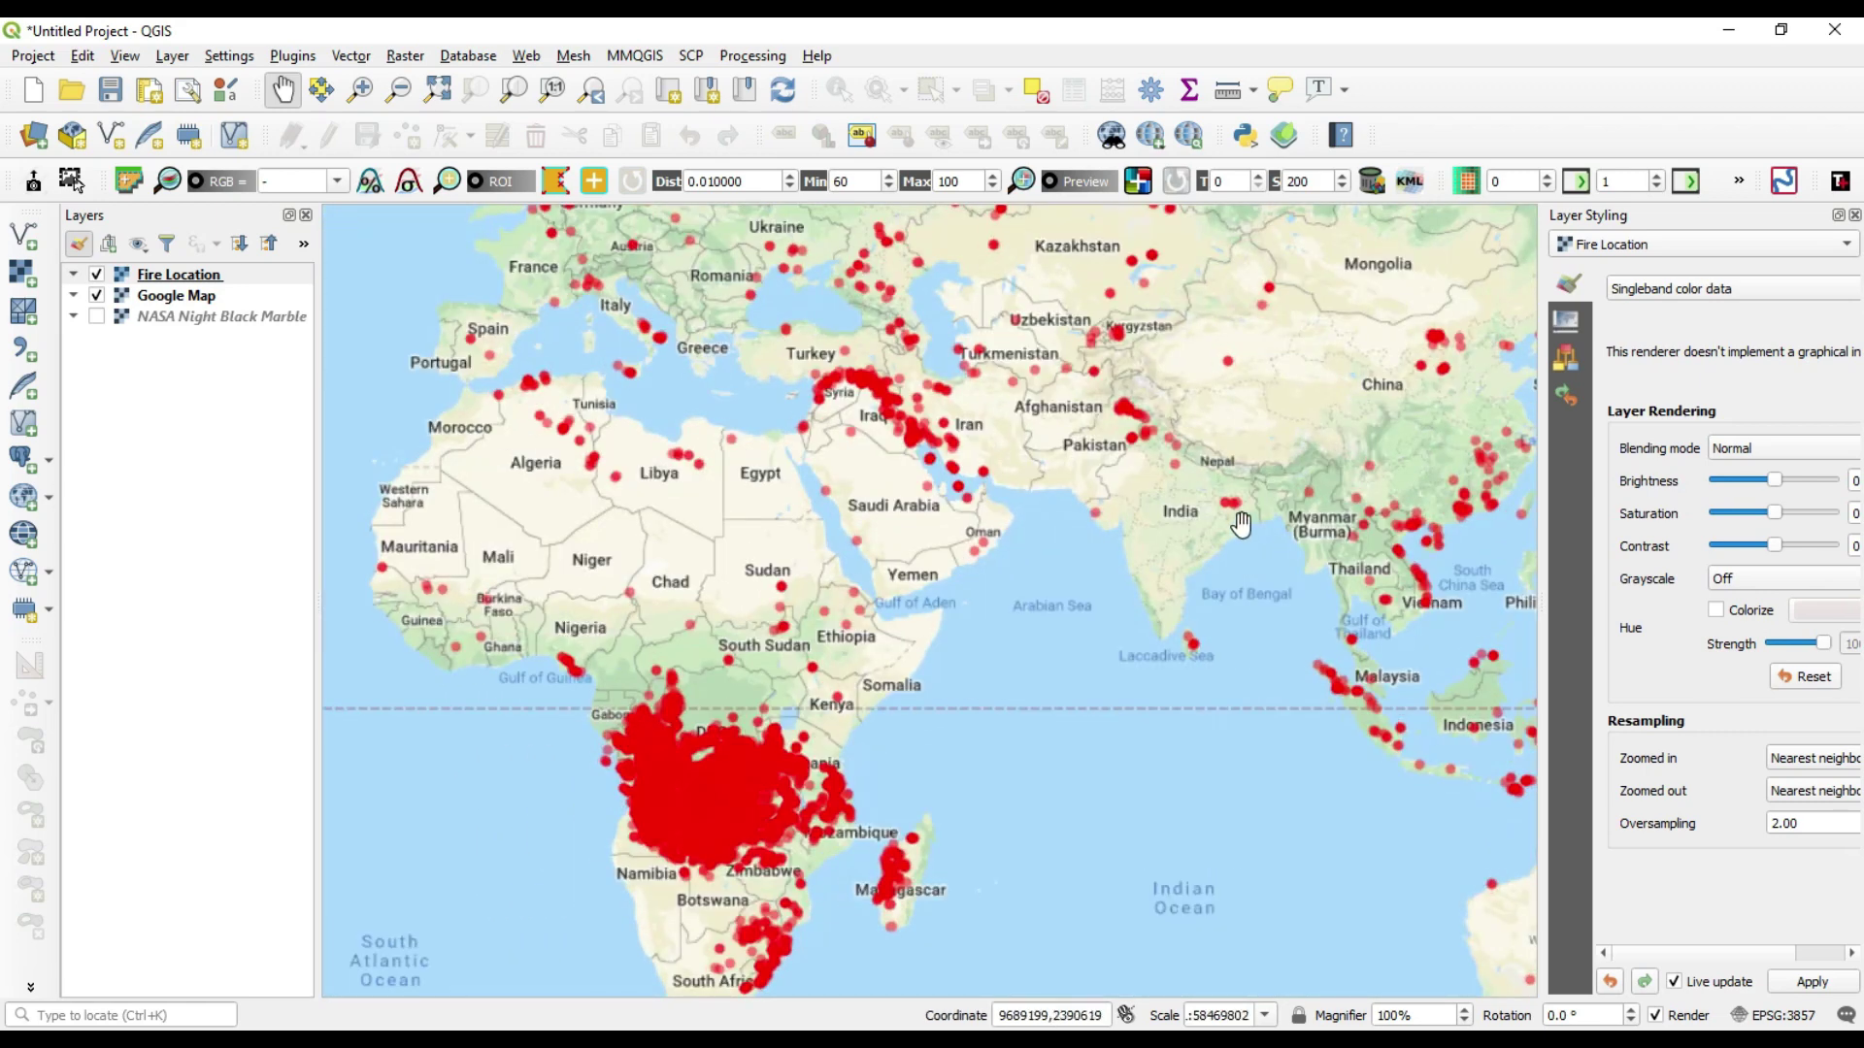
{"action": "scroll", "coordinate": [1234, 513], "scroll_direction": "up", "scroll_amount": 1}
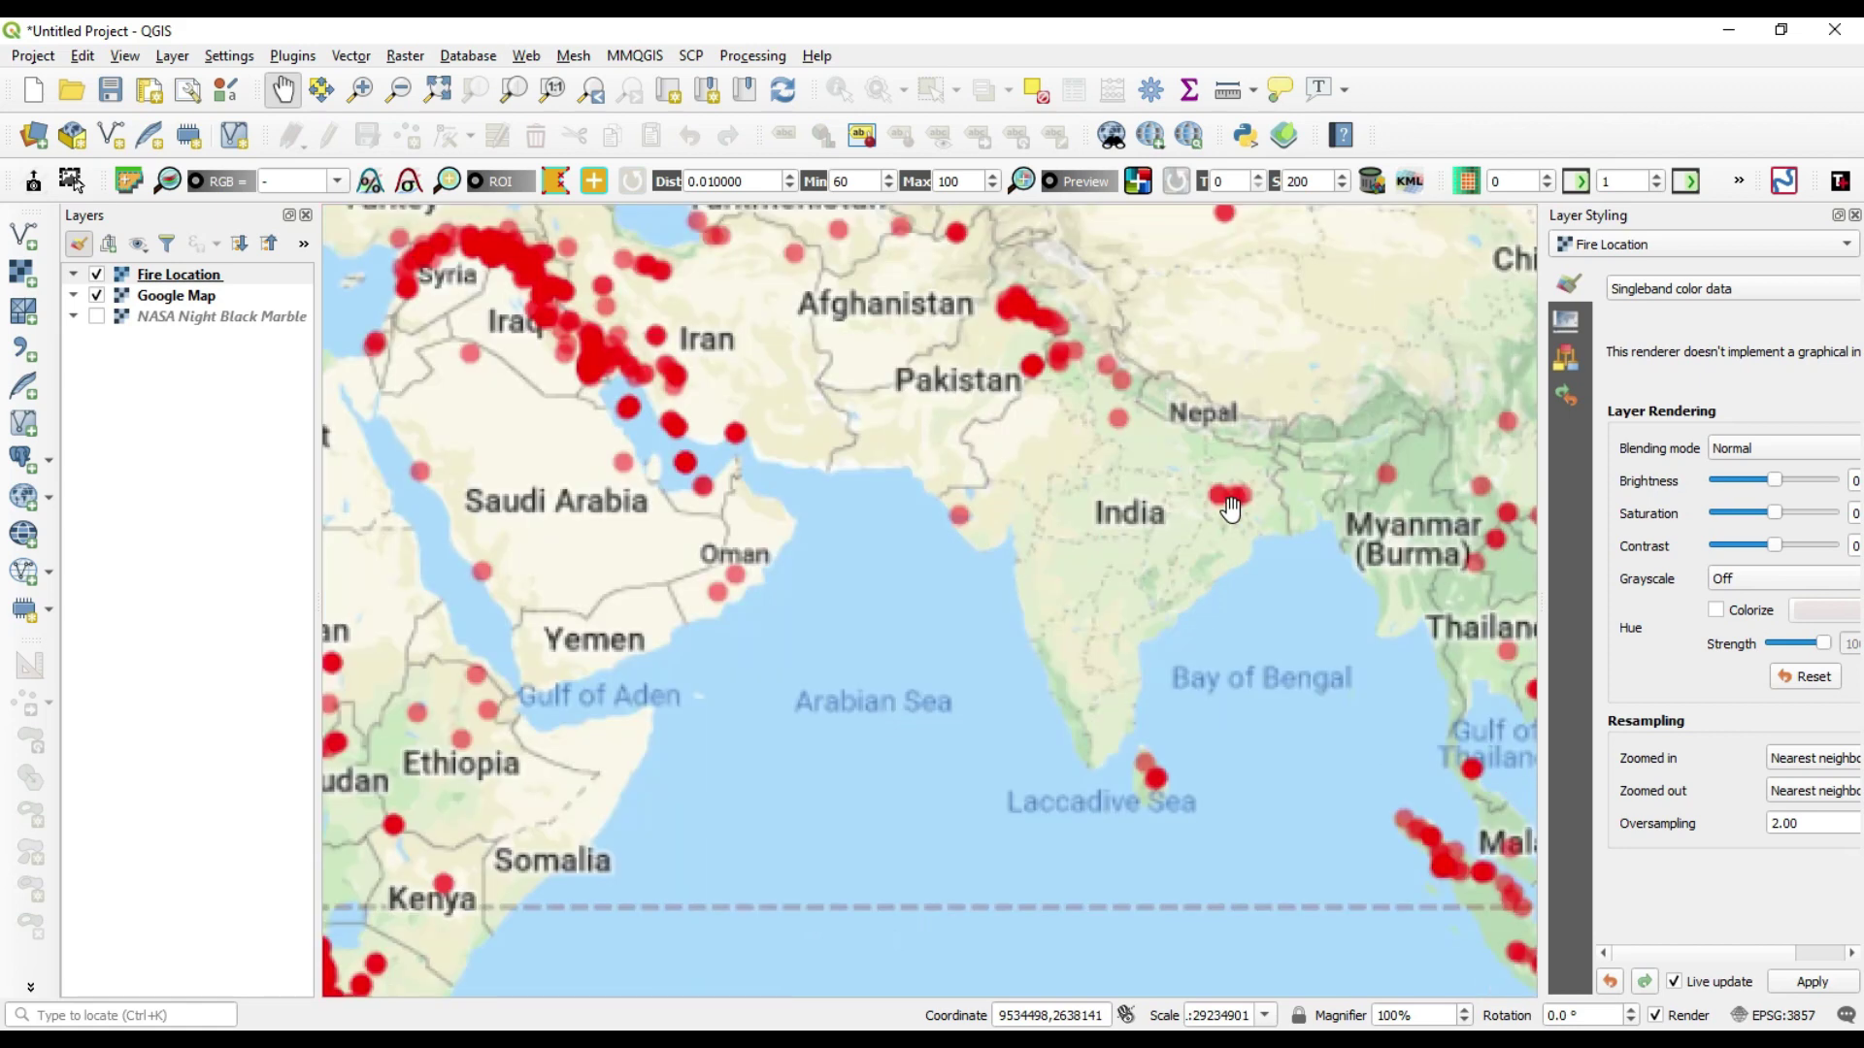
{"action": "scroll", "coordinate": [1230, 505], "scroll_direction": "up", "scroll_amount": 1}
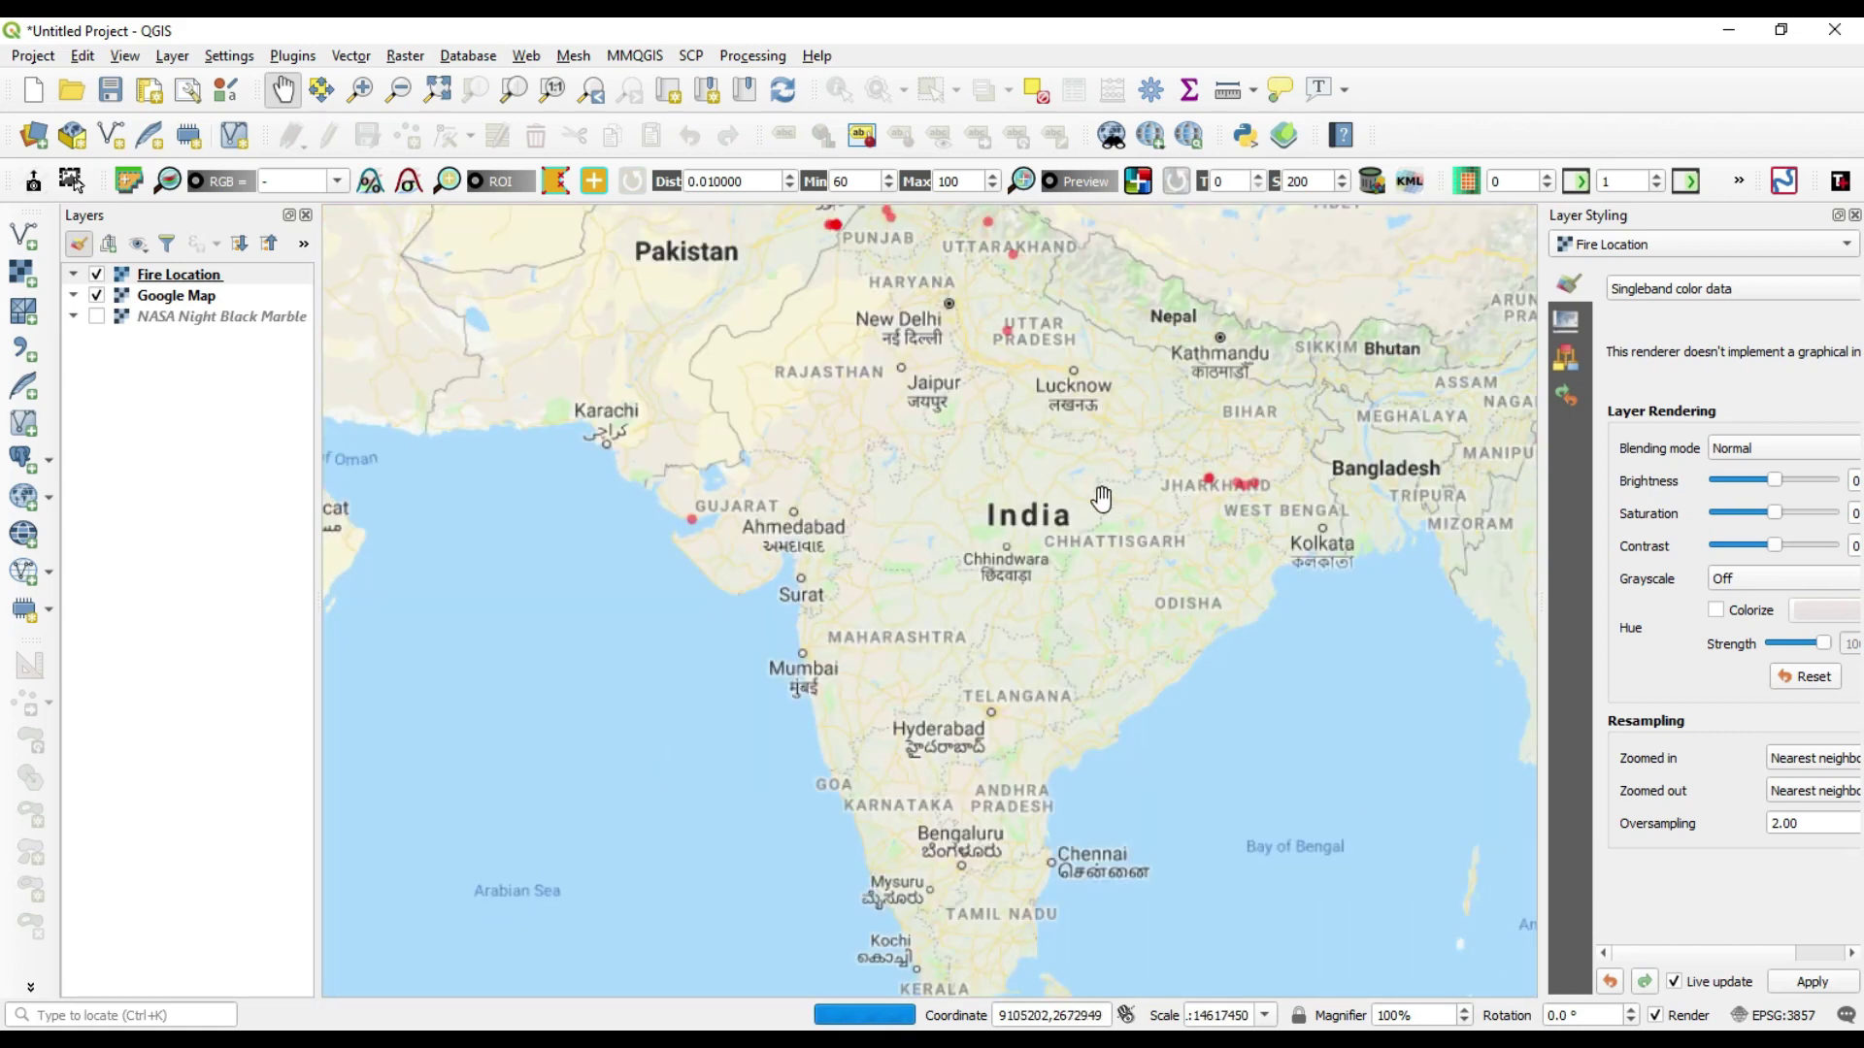
{"action": "scroll", "coordinate": [1033, 476], "scroll_direction": "down", "scroll_amount": 1}
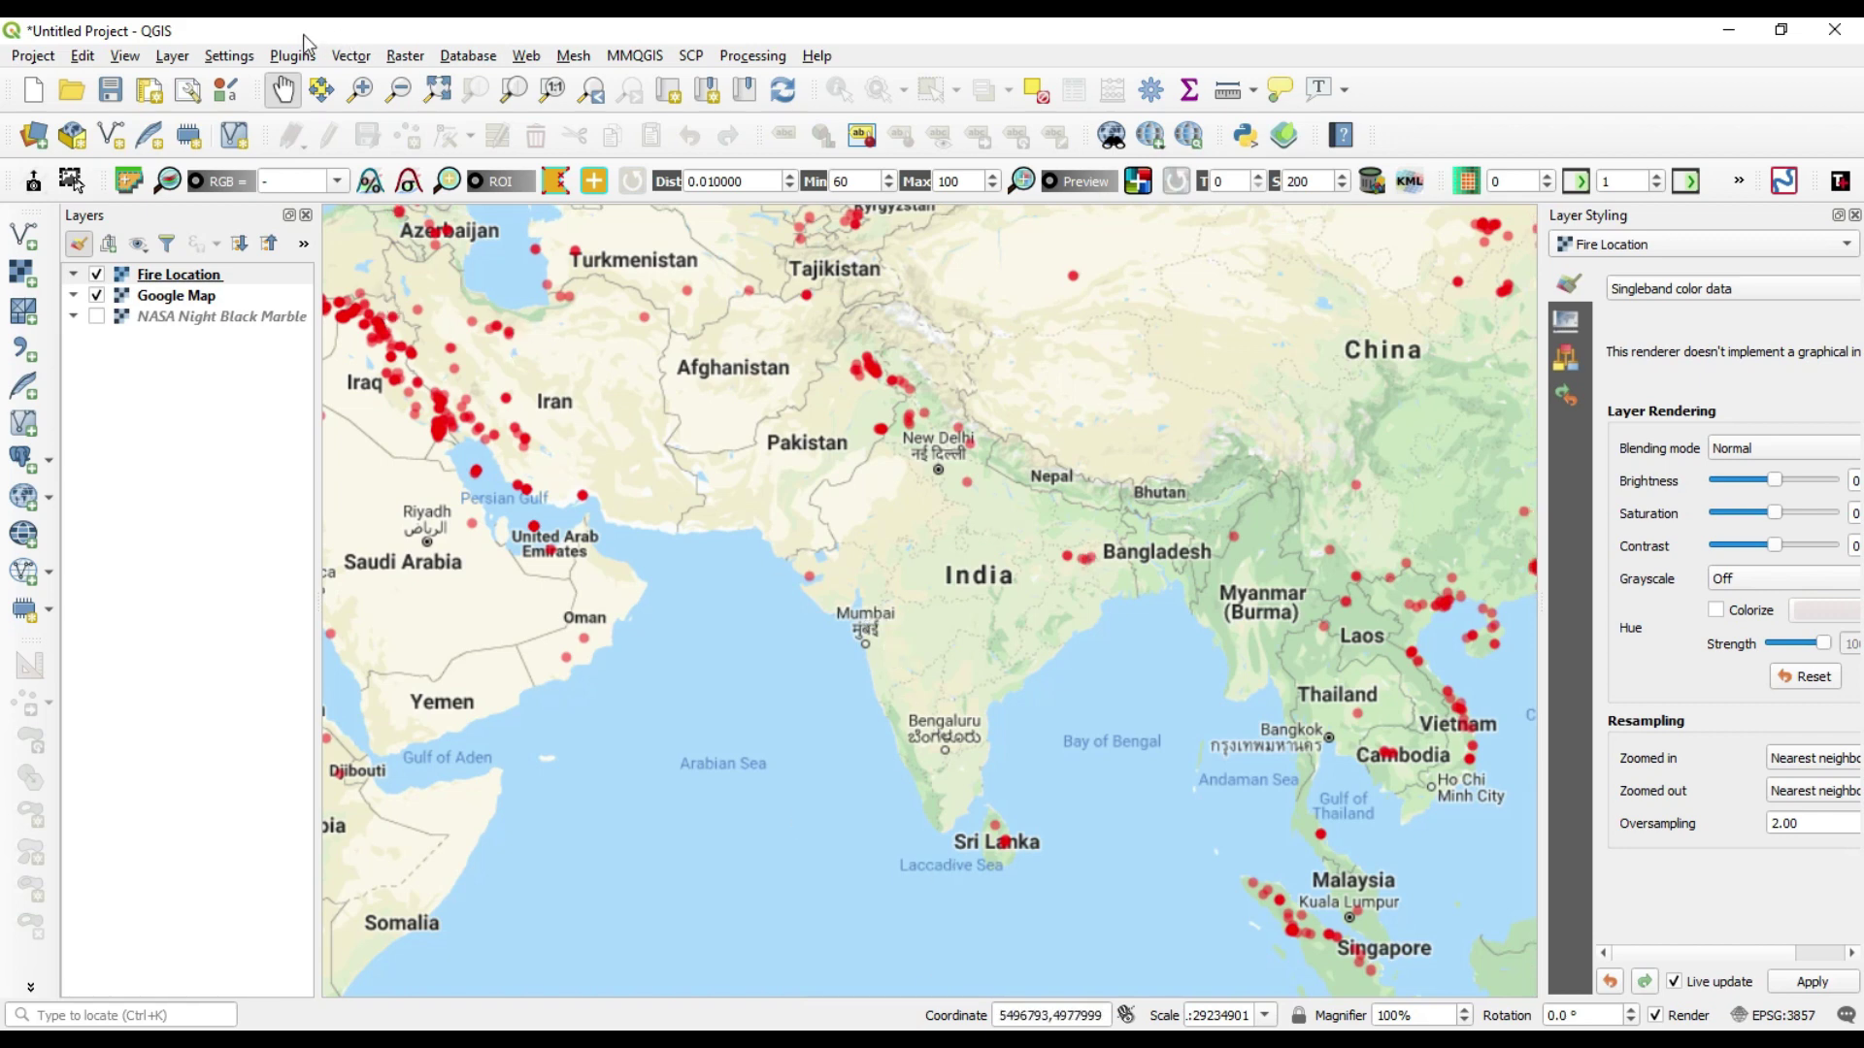
{"action": "left_click", "coordinate": [290, 58]}
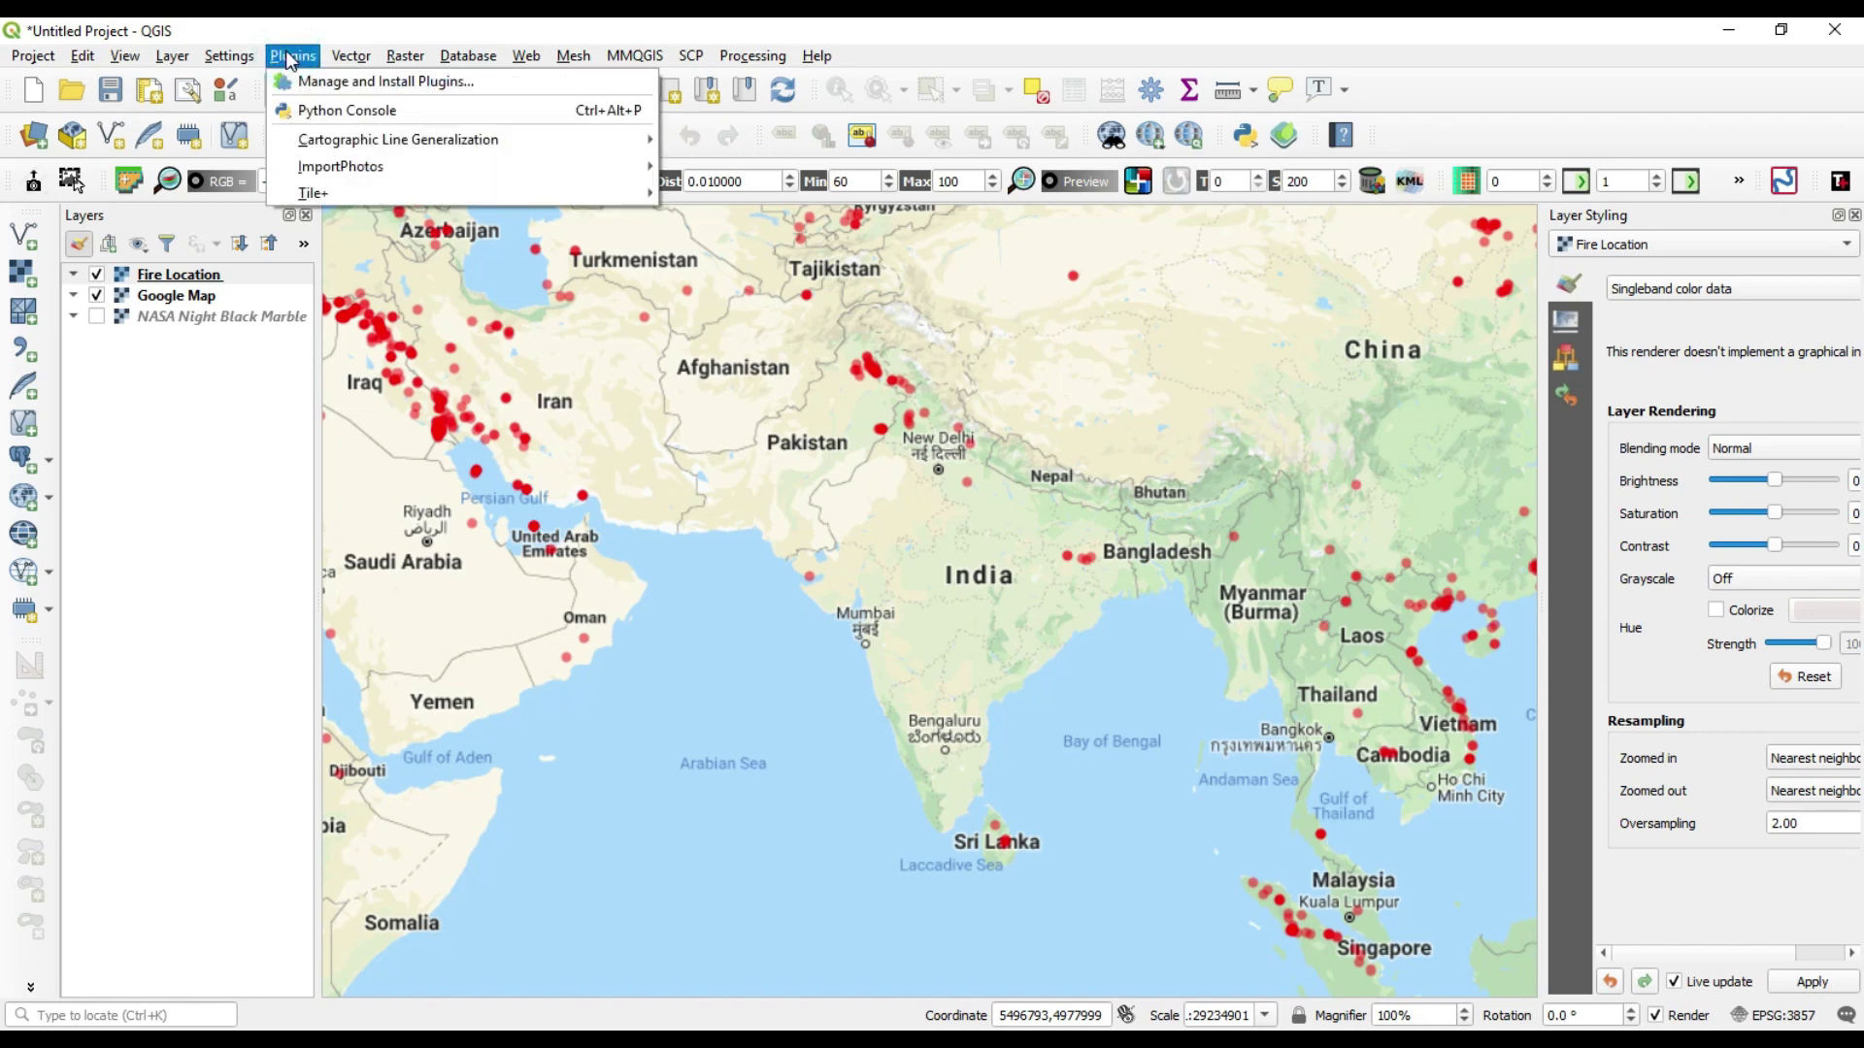
- Open the Plugin Manager, centre it, and show the All plugins list for searching
{"action": "left_click", "coordinate": [320, 88]}
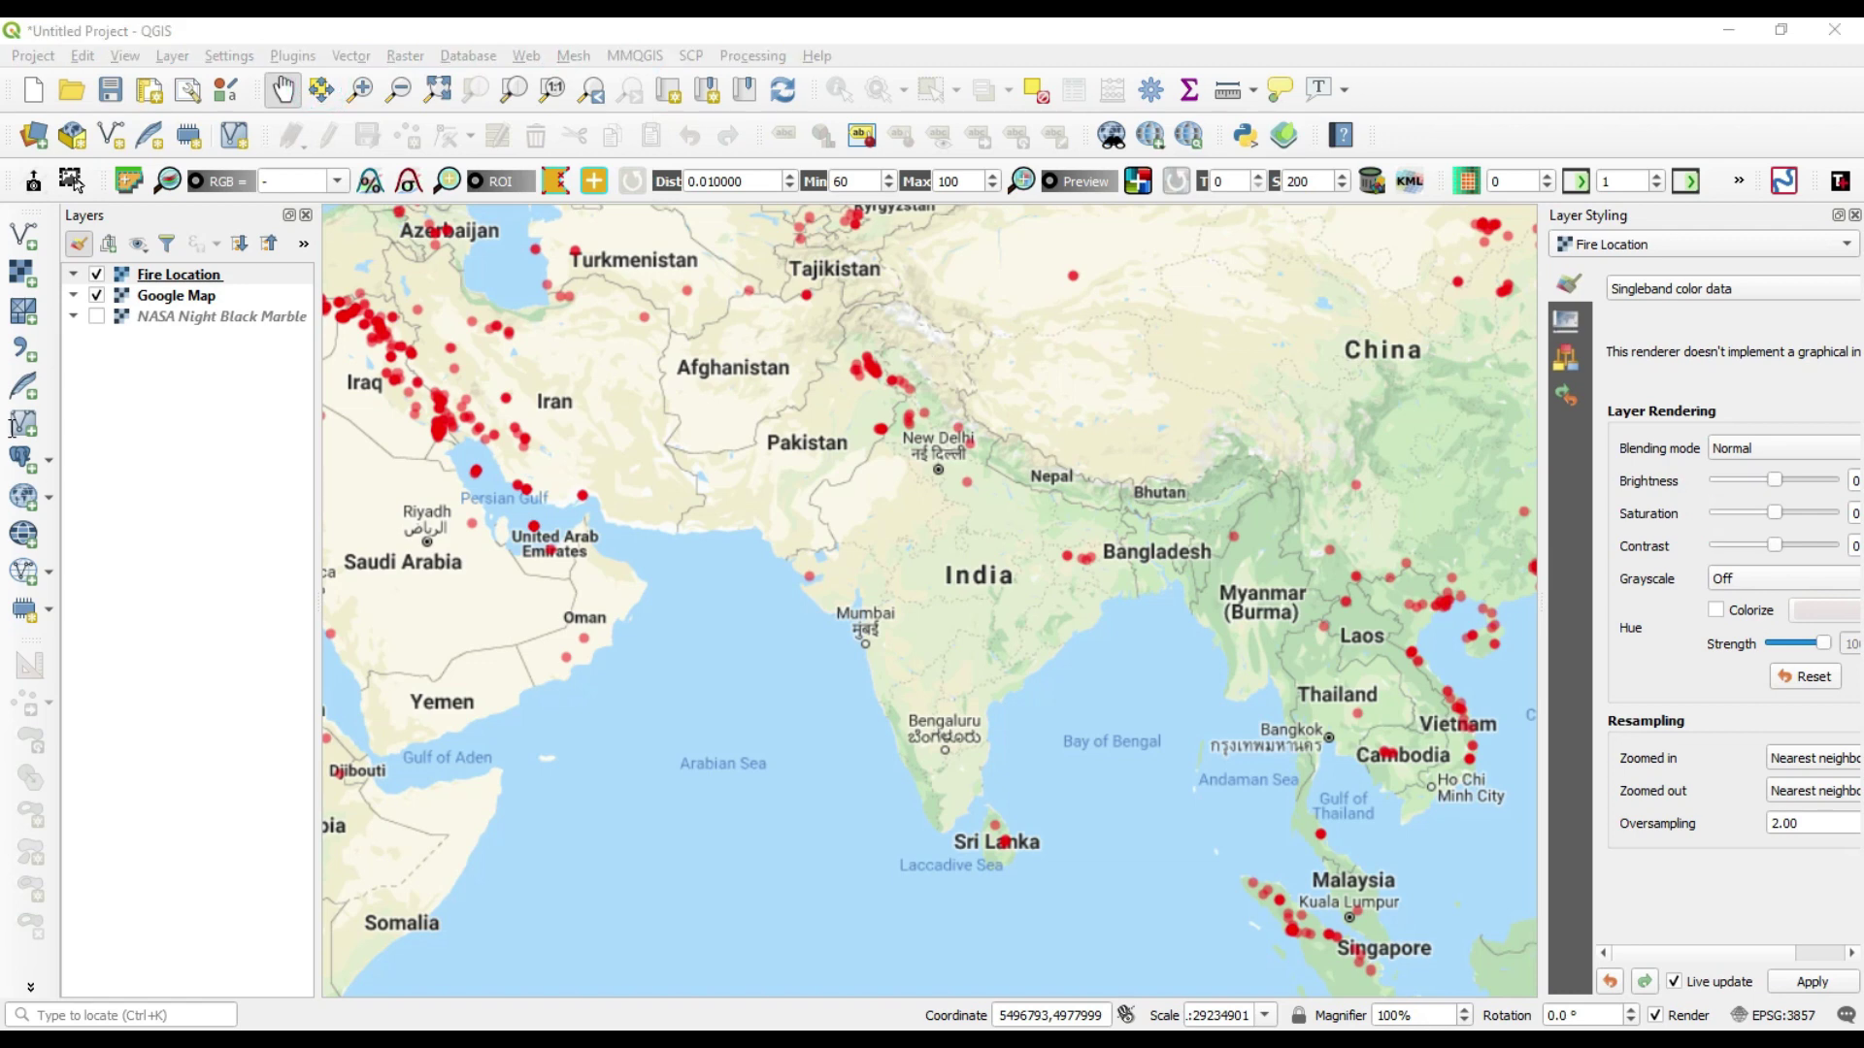
{"action": "left_click_drag", "start_coordinate": [6, 251], "coordinate": [925, 256]}
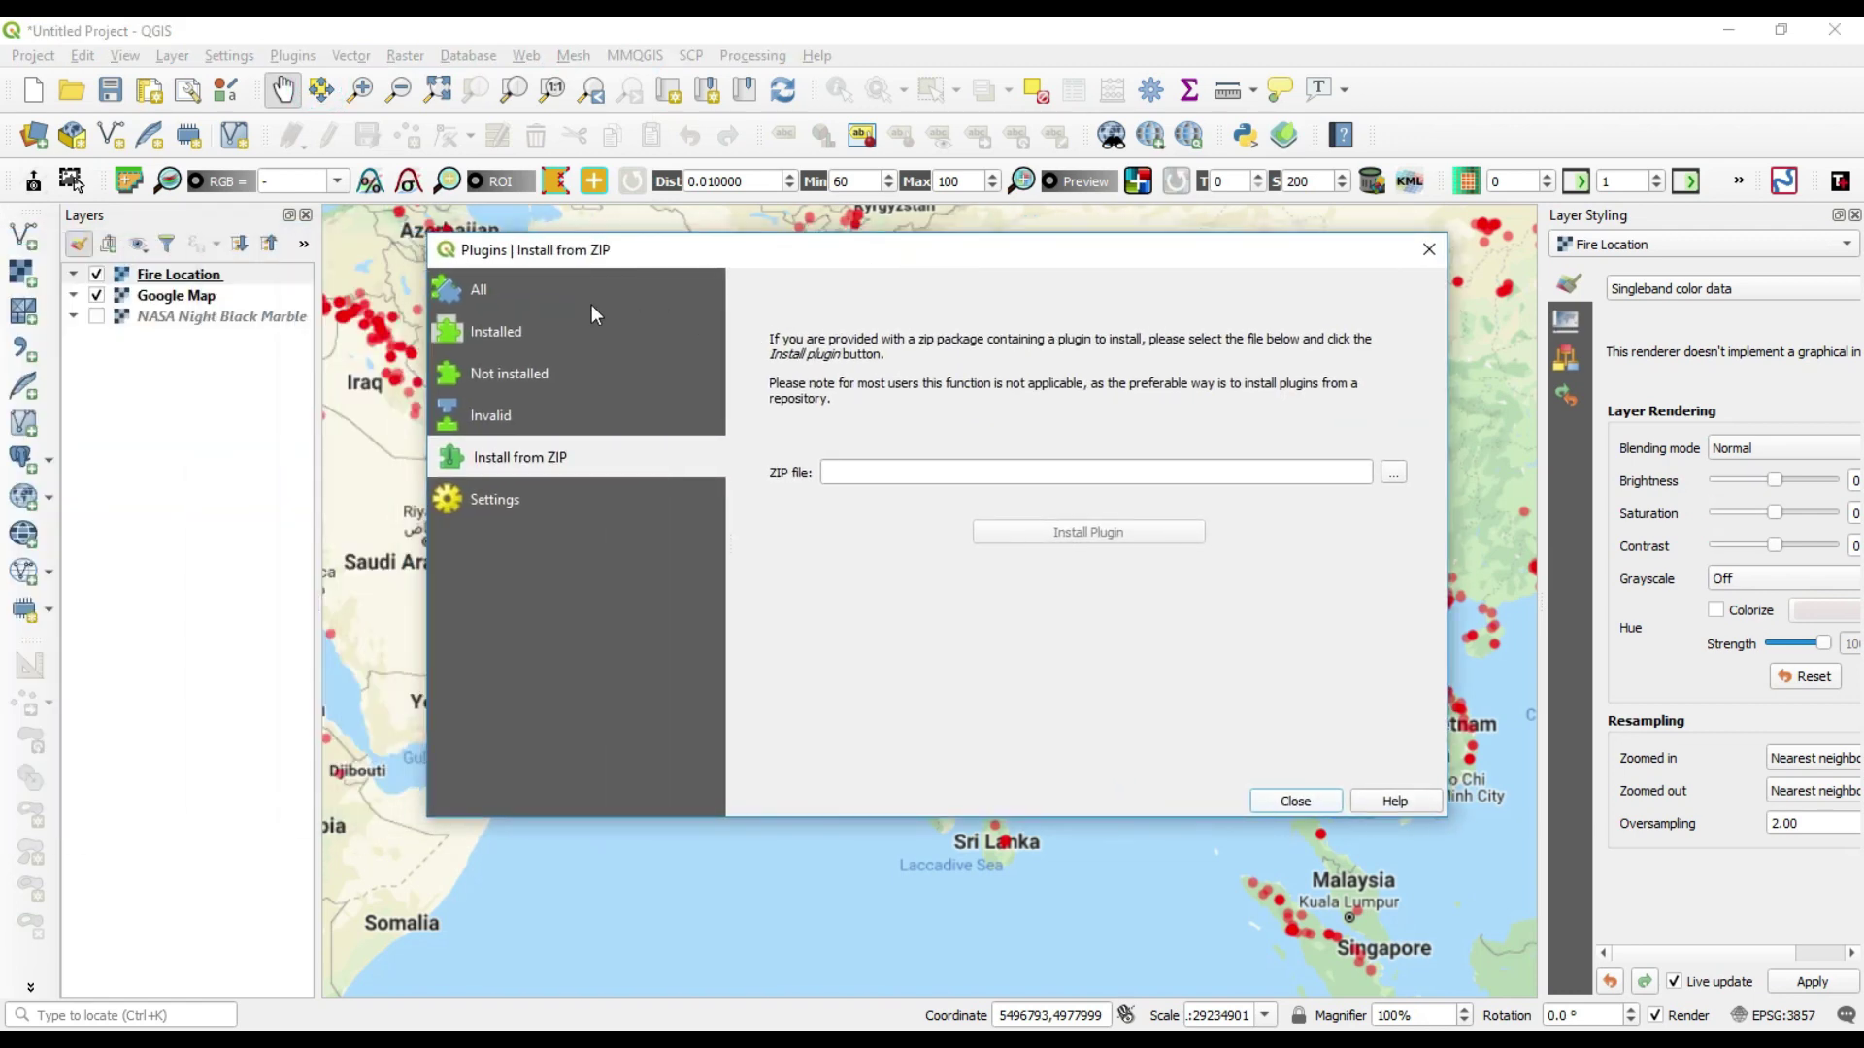
{"action": "left_click", "coordinate": [539, 288]}
{"action": "left_click", "coordinate": [816, 285]}
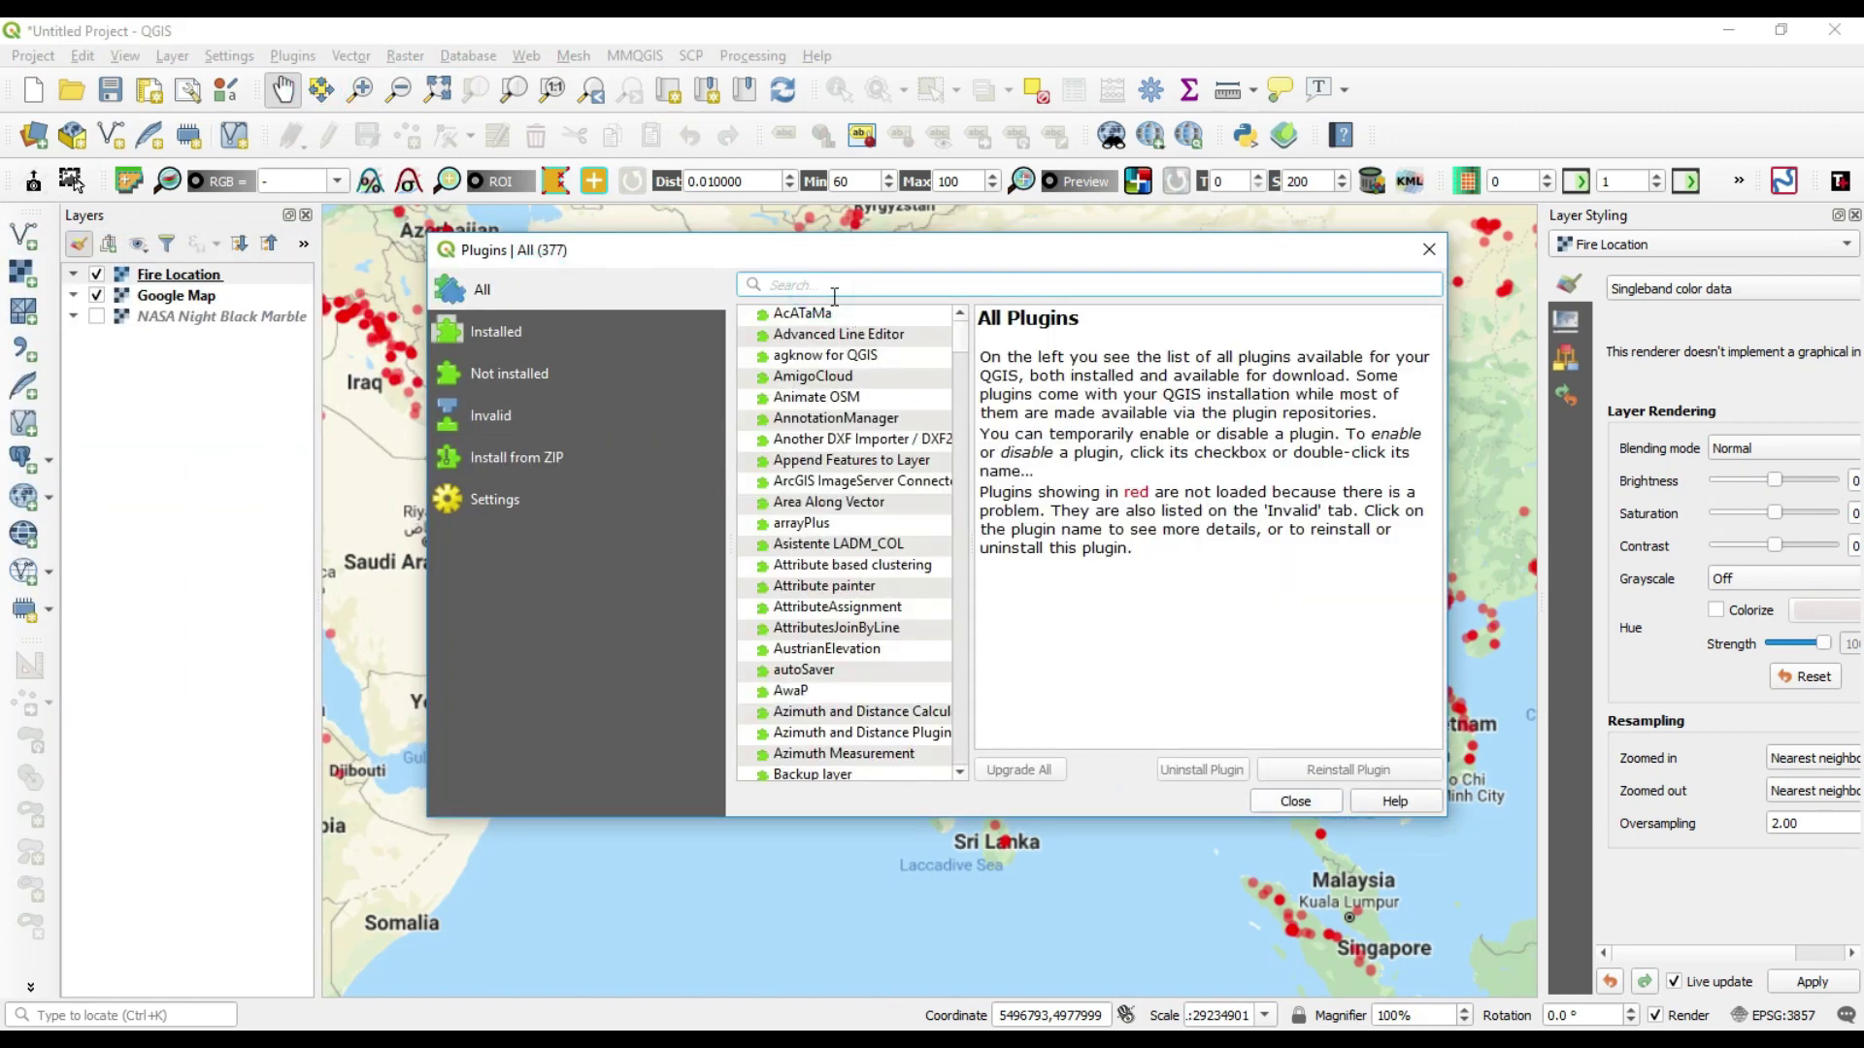
{"action": "type", "text": "til"}
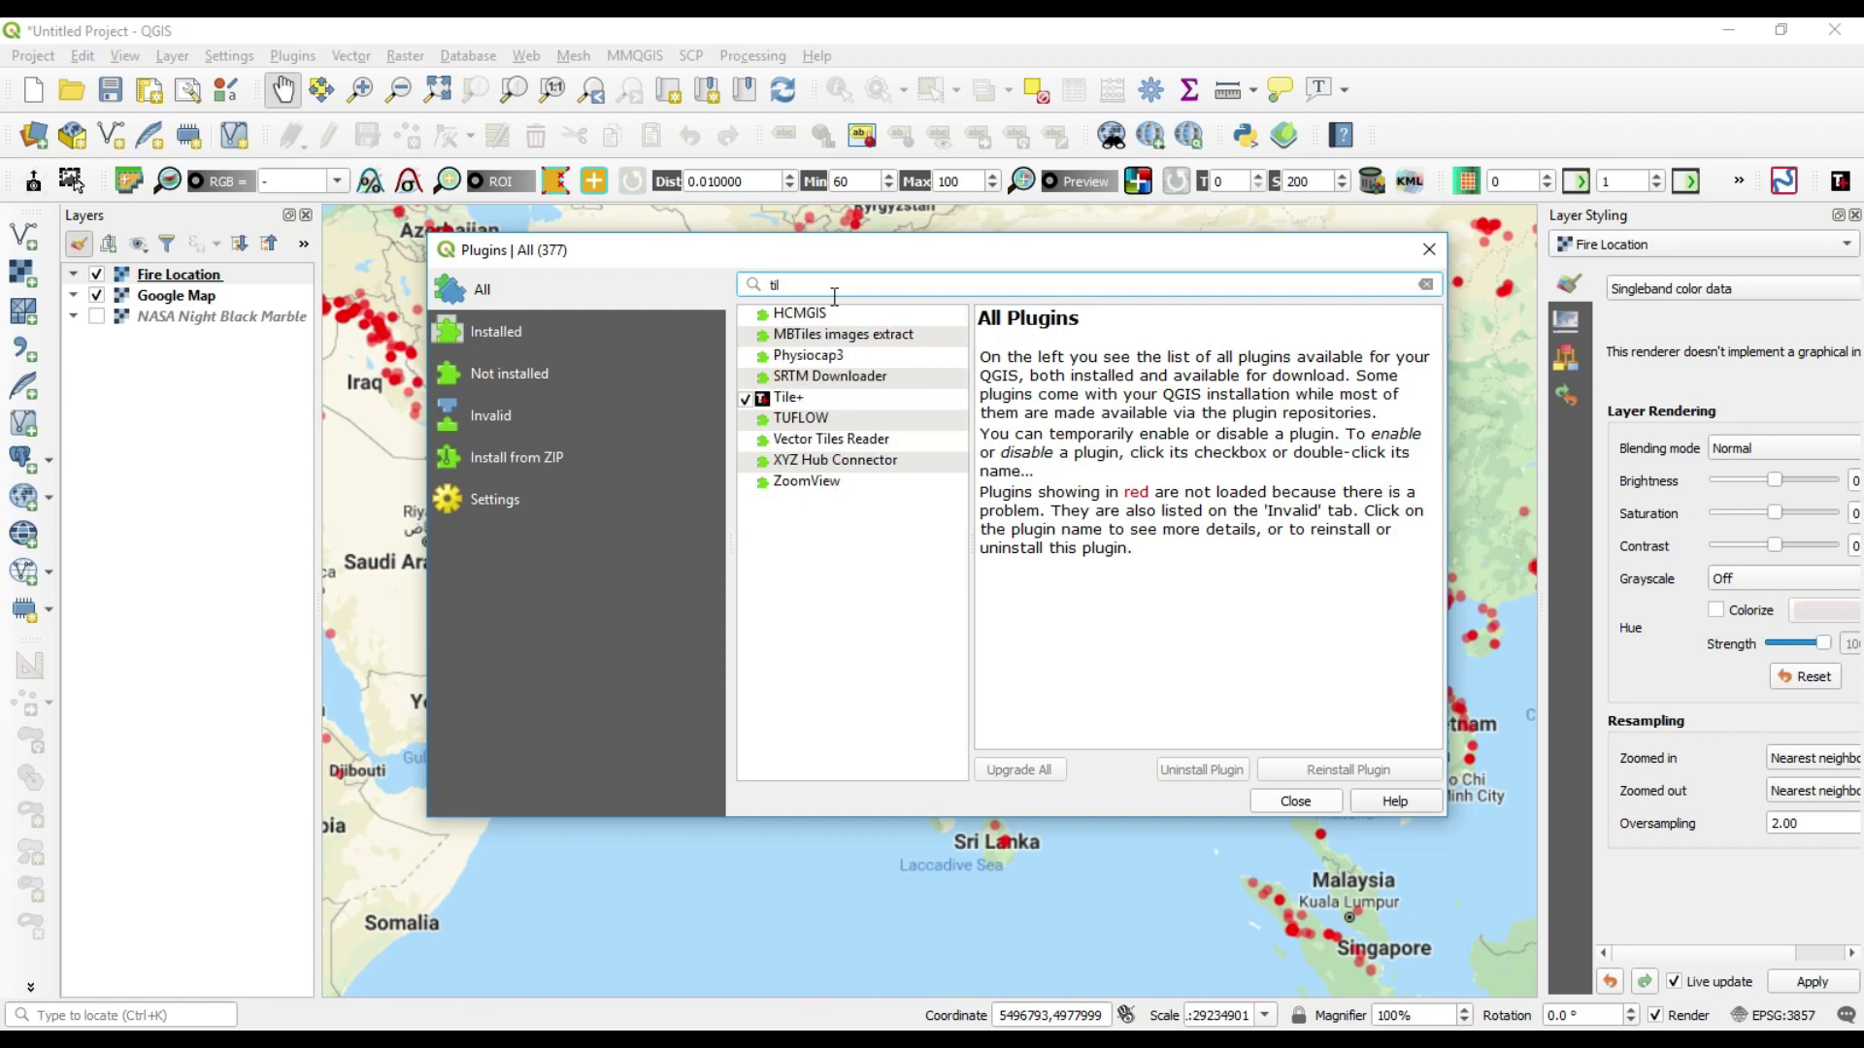
- Inspect the Tile+ plugin details among the plugins matching 'til'
{"action": "left_click", "coordinate": [783, 405]}
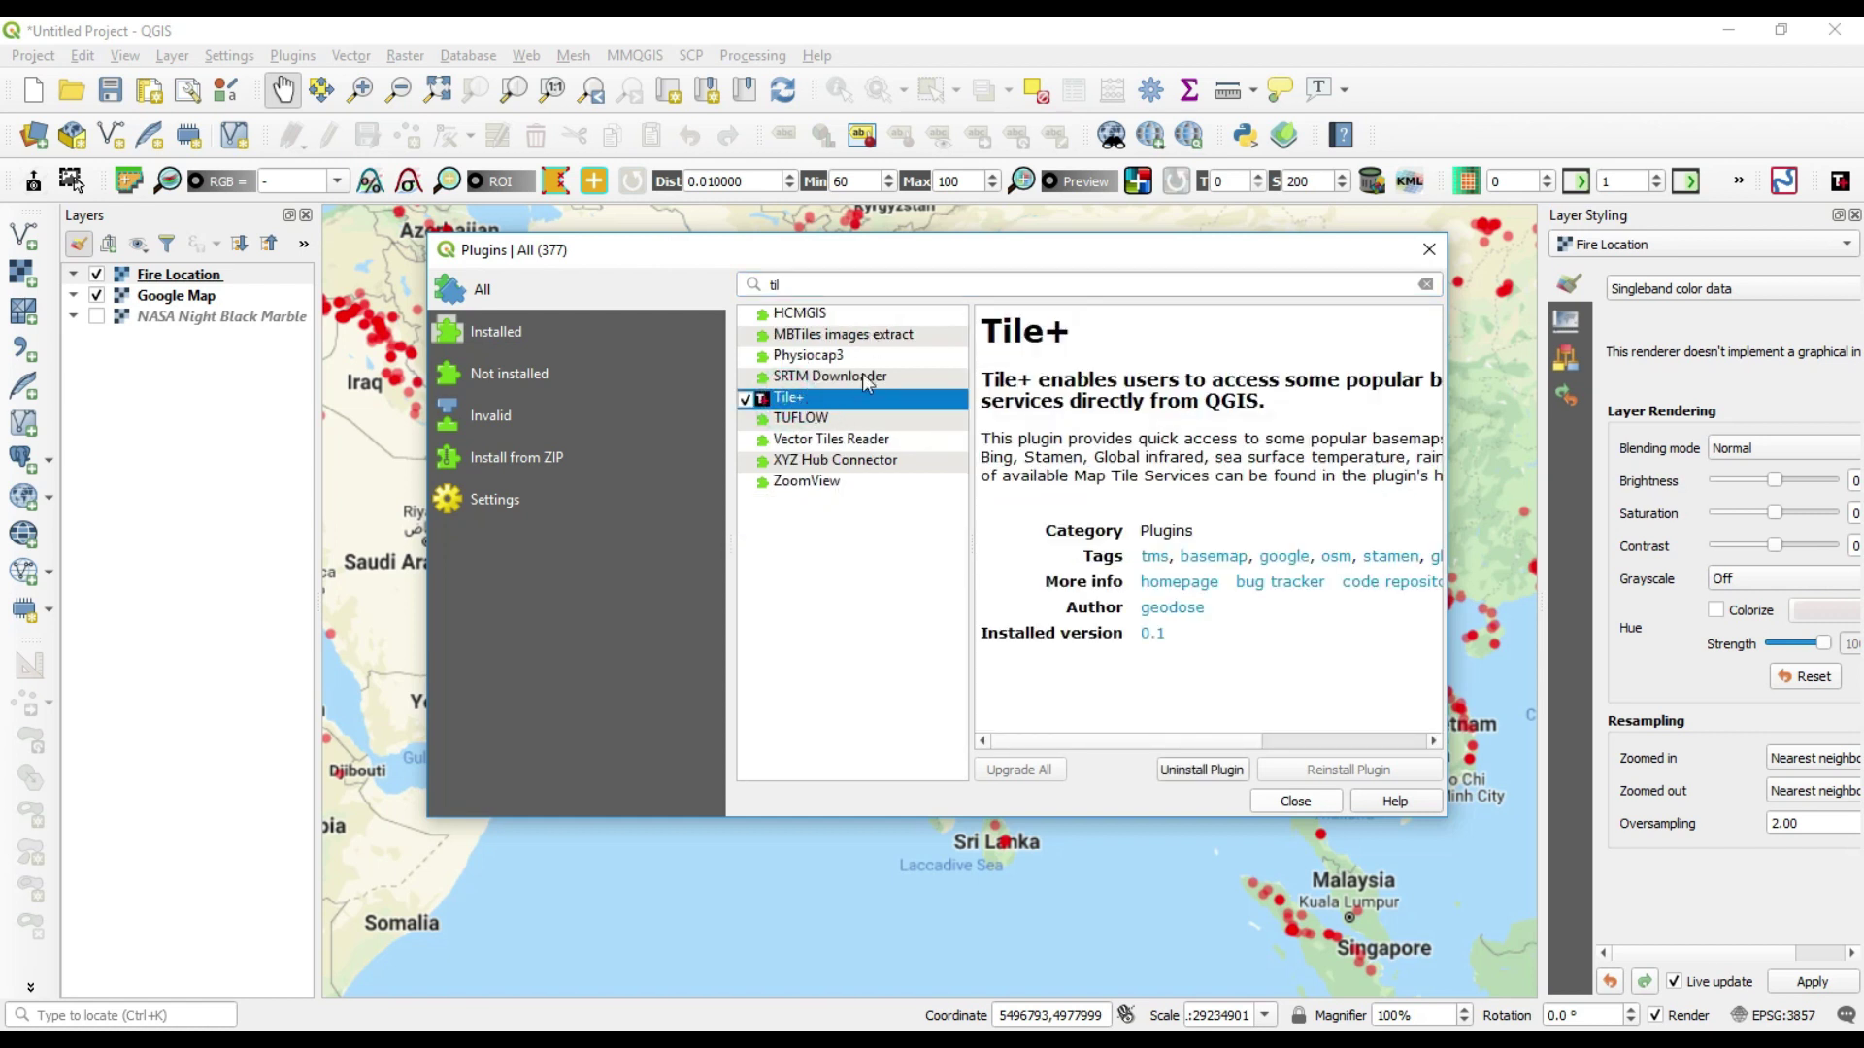
{"action": "left_click", "coordinate": [803, 376]}
{"action": "left_click", "coordinate": [829, 420]}
{"action": "left_click", "coordinate": [794, 400]}
{"action": "left_click_drag", "start_coordinate": [759, 245], "coordinate": [796, 224]}
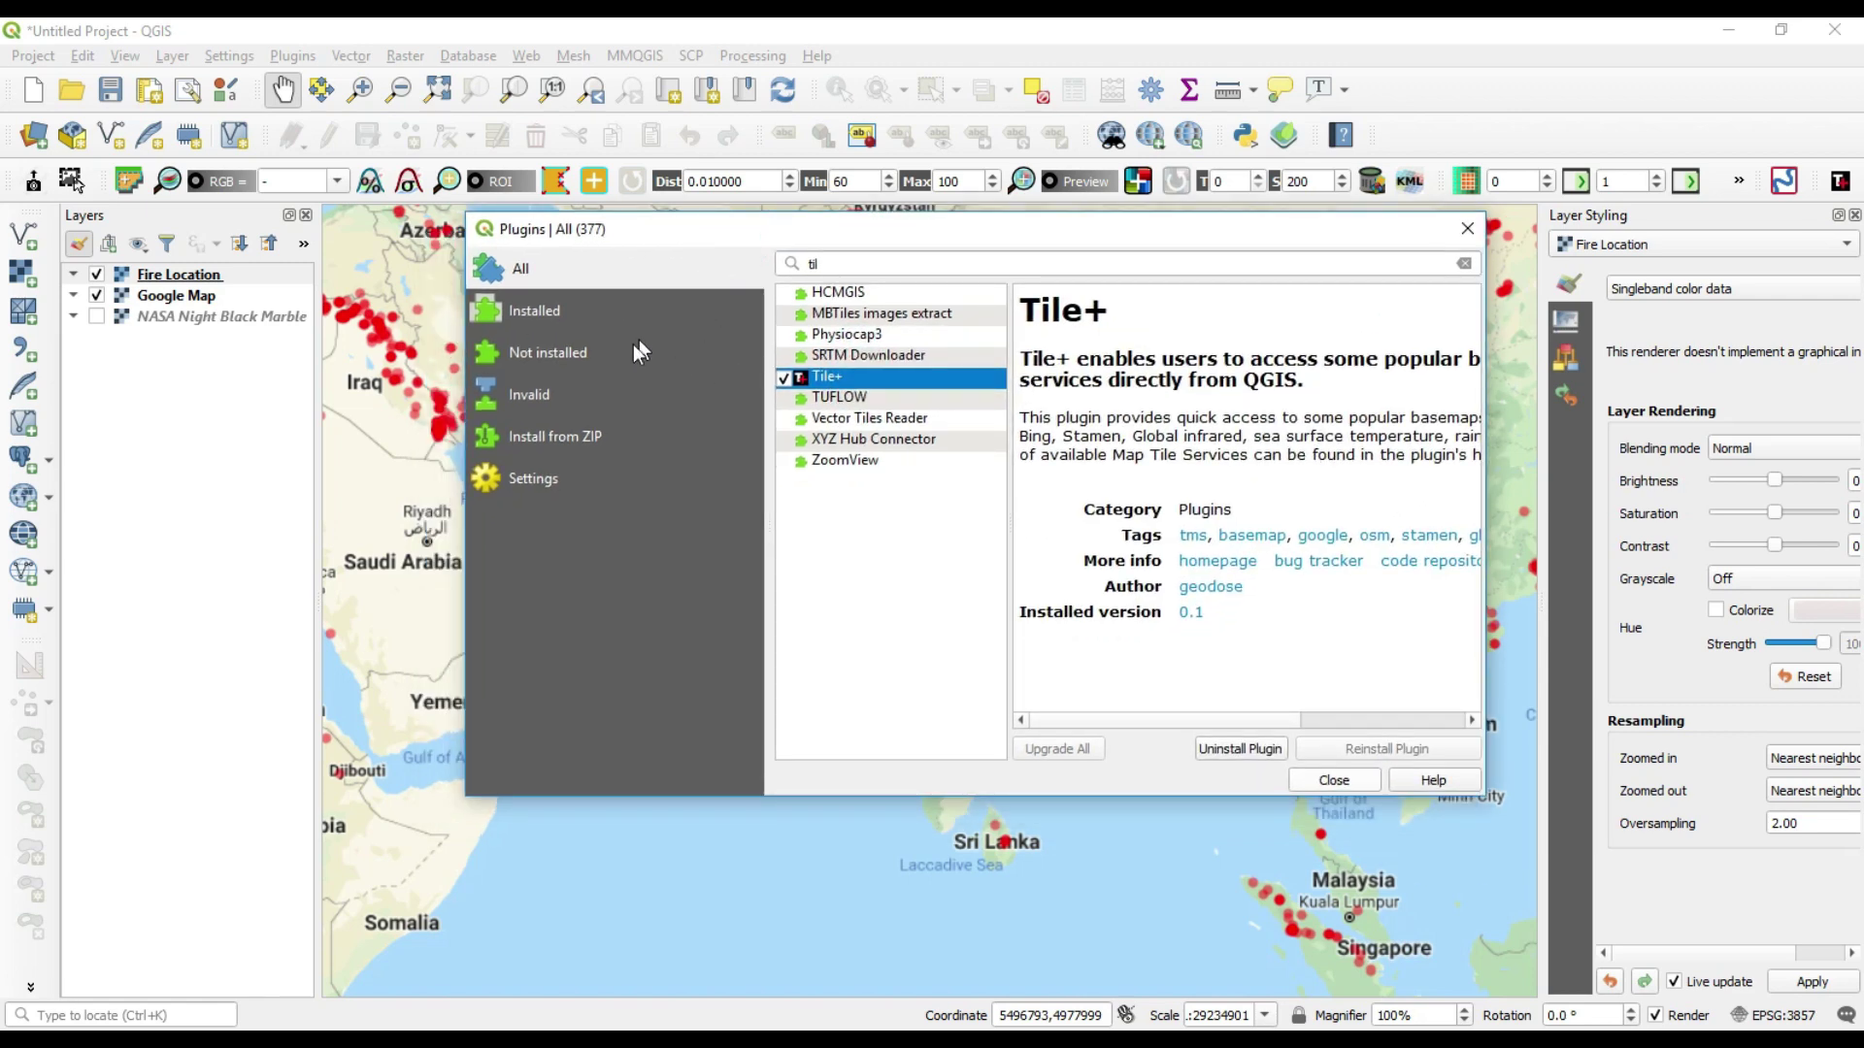
{"action": "left_click", "coordinate": [587, 443]}
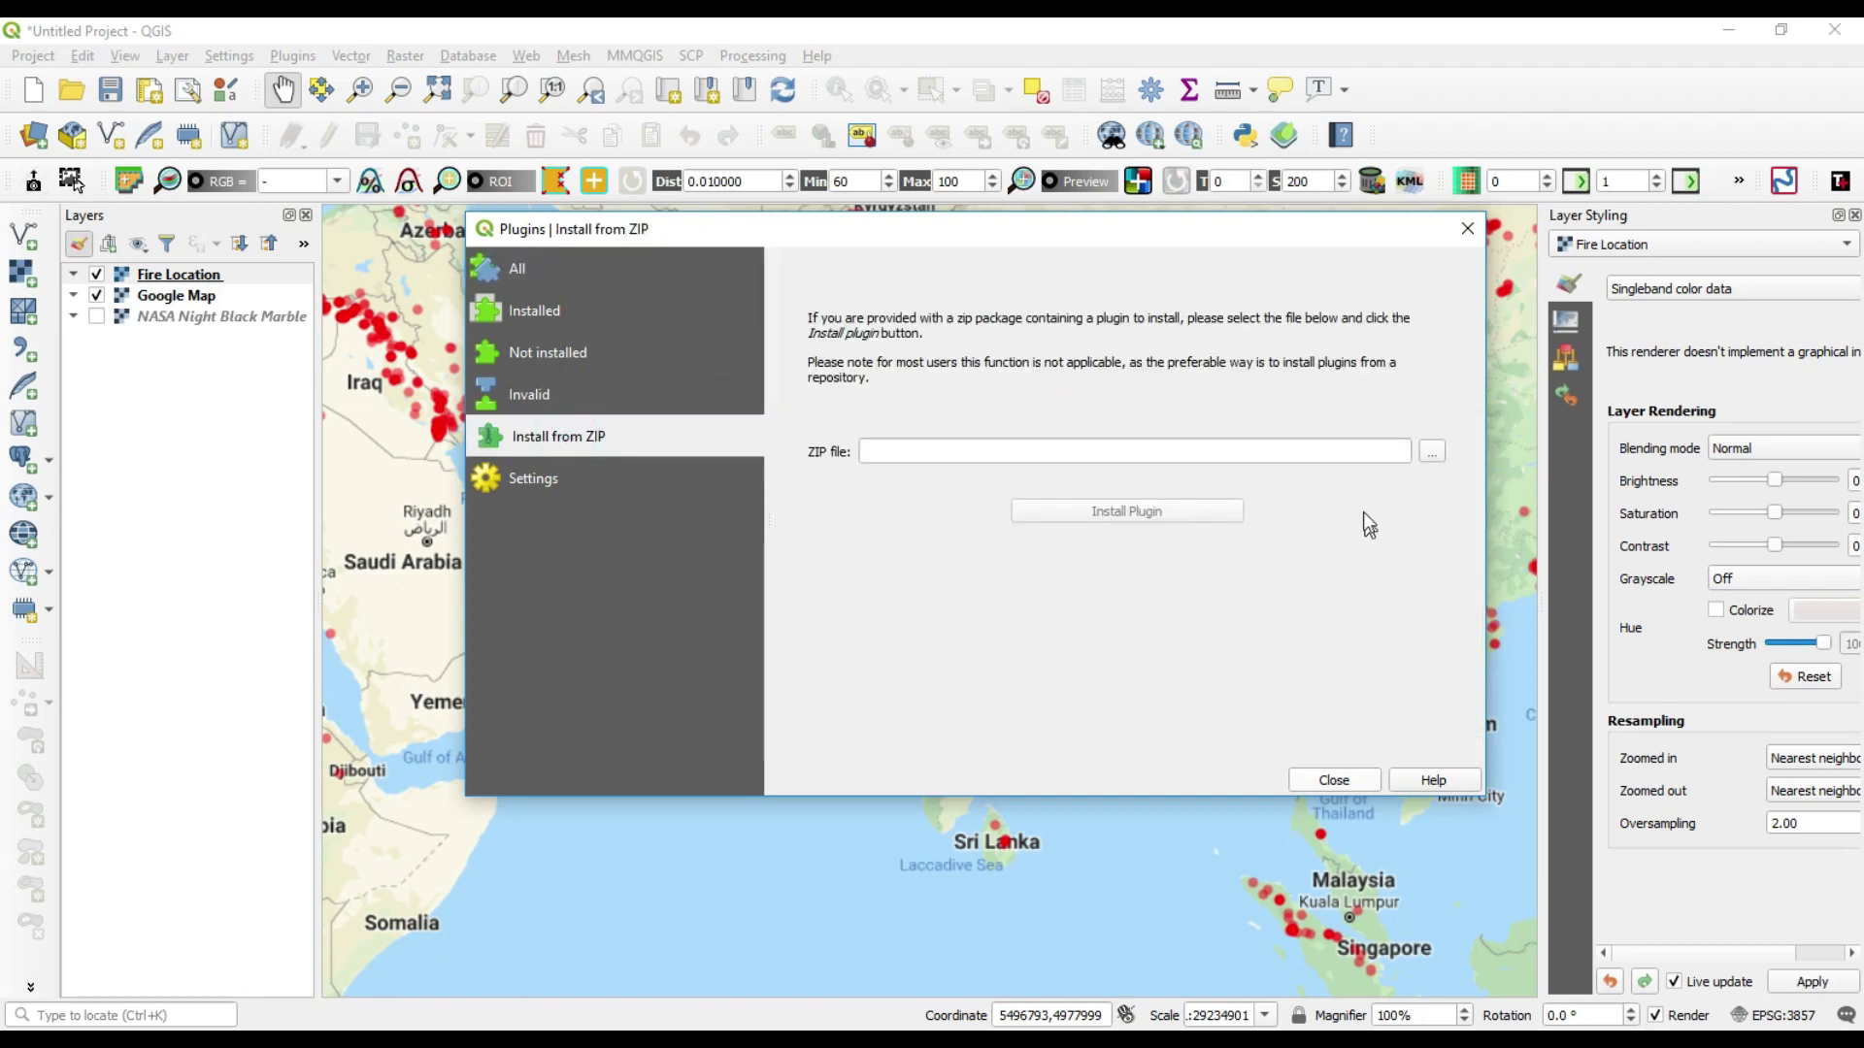
- Select tile_plus.zip as the Install from ZIP package, then close the Plugin Manager
{"action": "left_click", "coordinate": [1434, 454]}
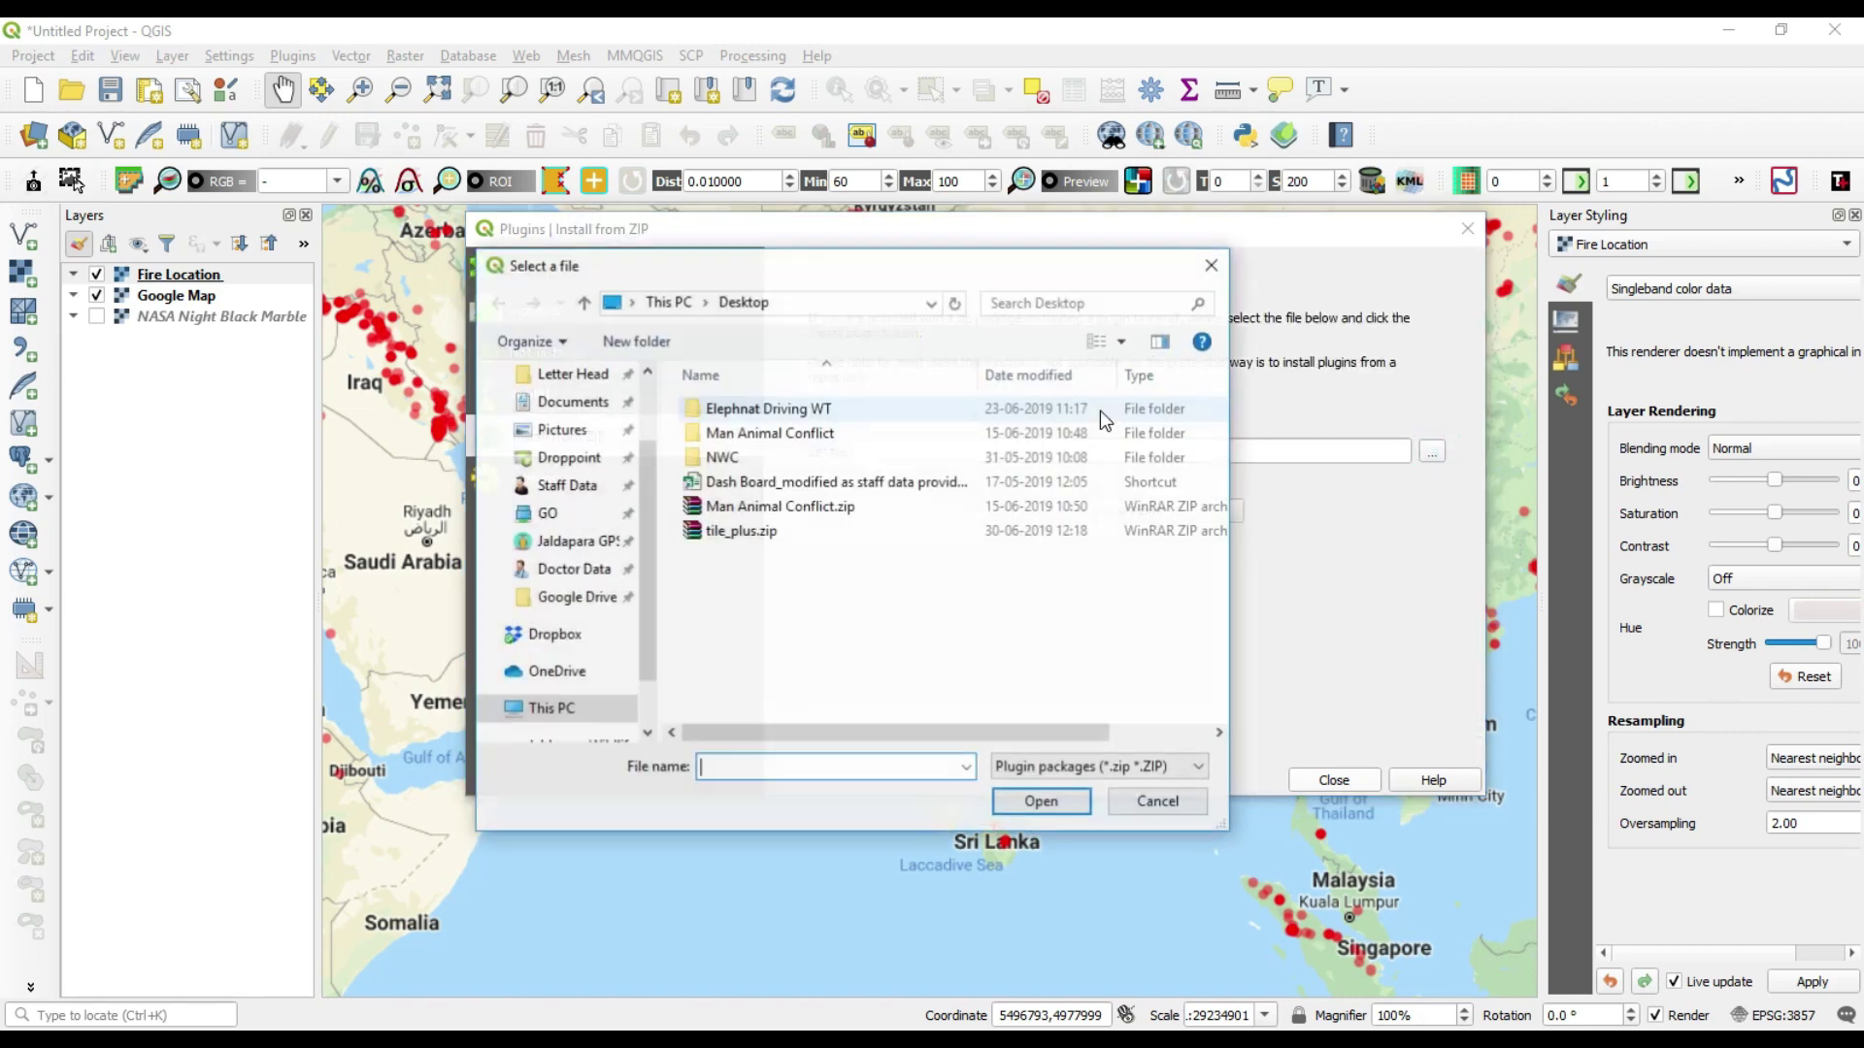
{"action": "left_click", "coordinate": [740, 530]}
{"action": "left_click", "coordinate": [1042, 799]}
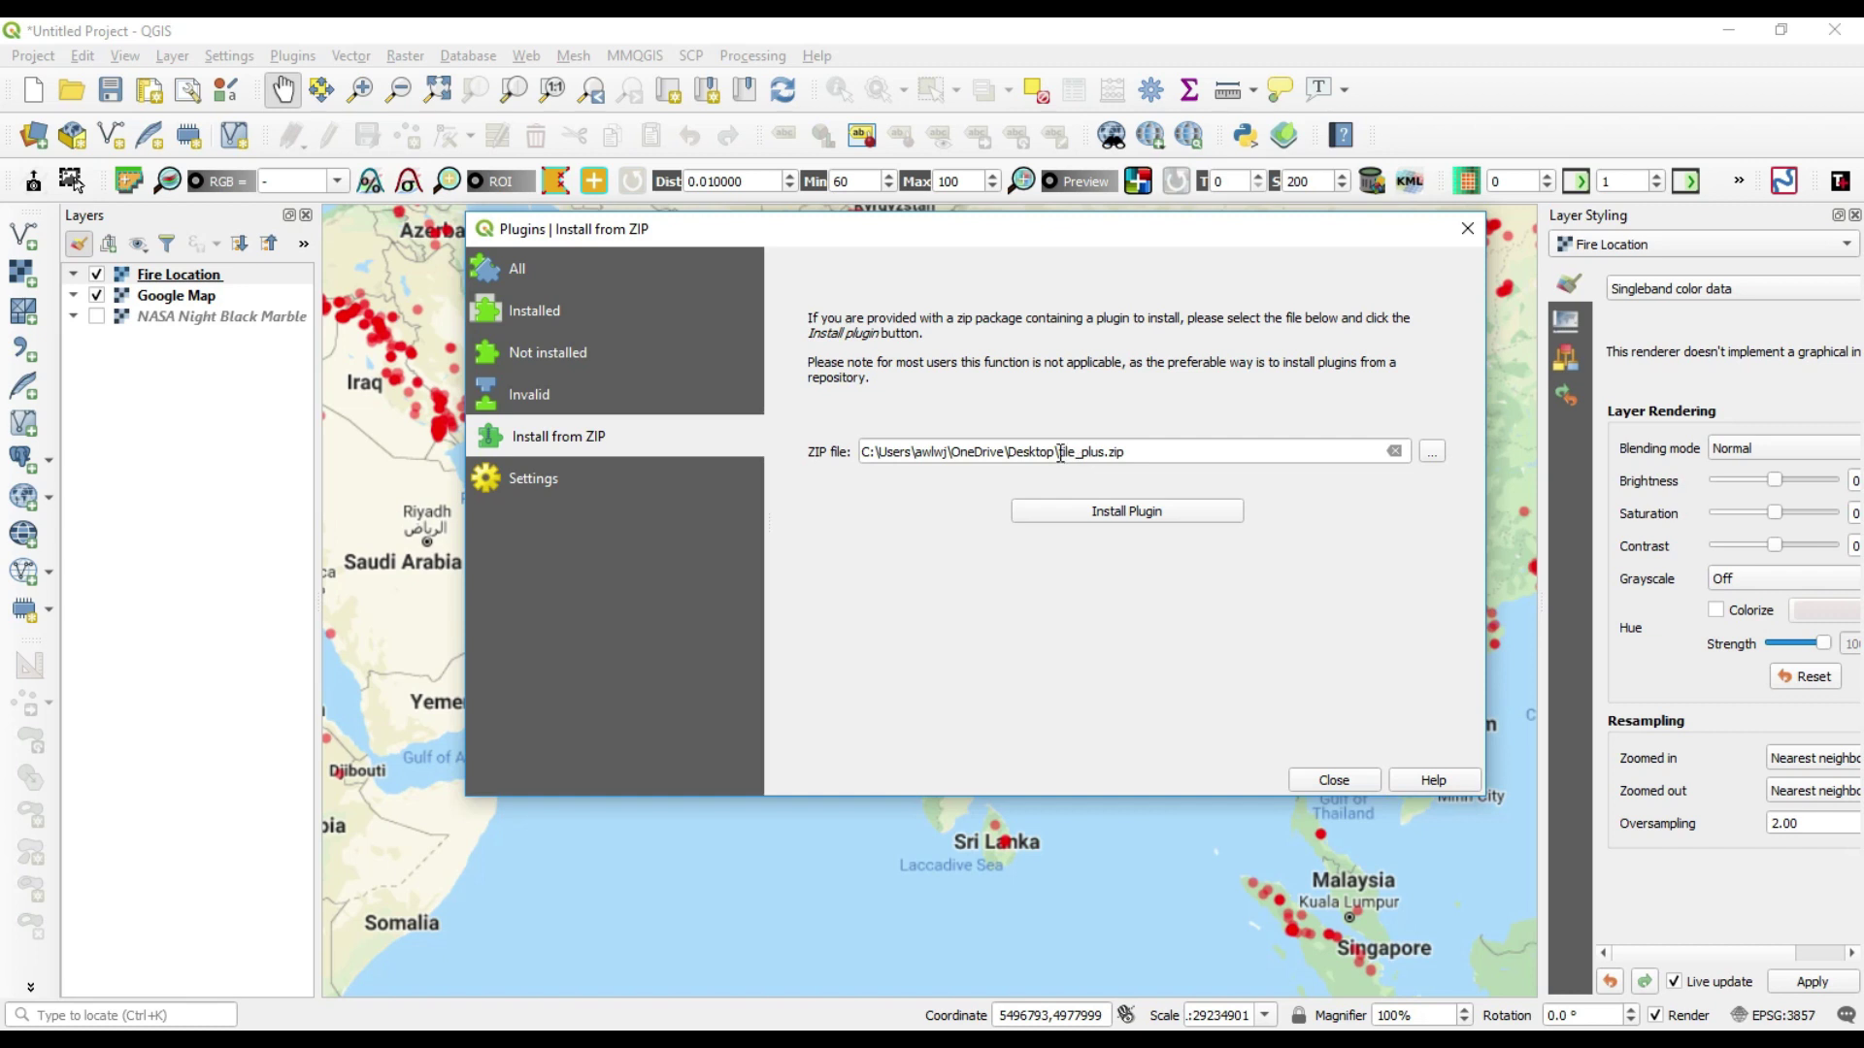
{"action": "left_click_drag", "start_coordinate": [1060, 452], "coordinate": [1150, 450]}
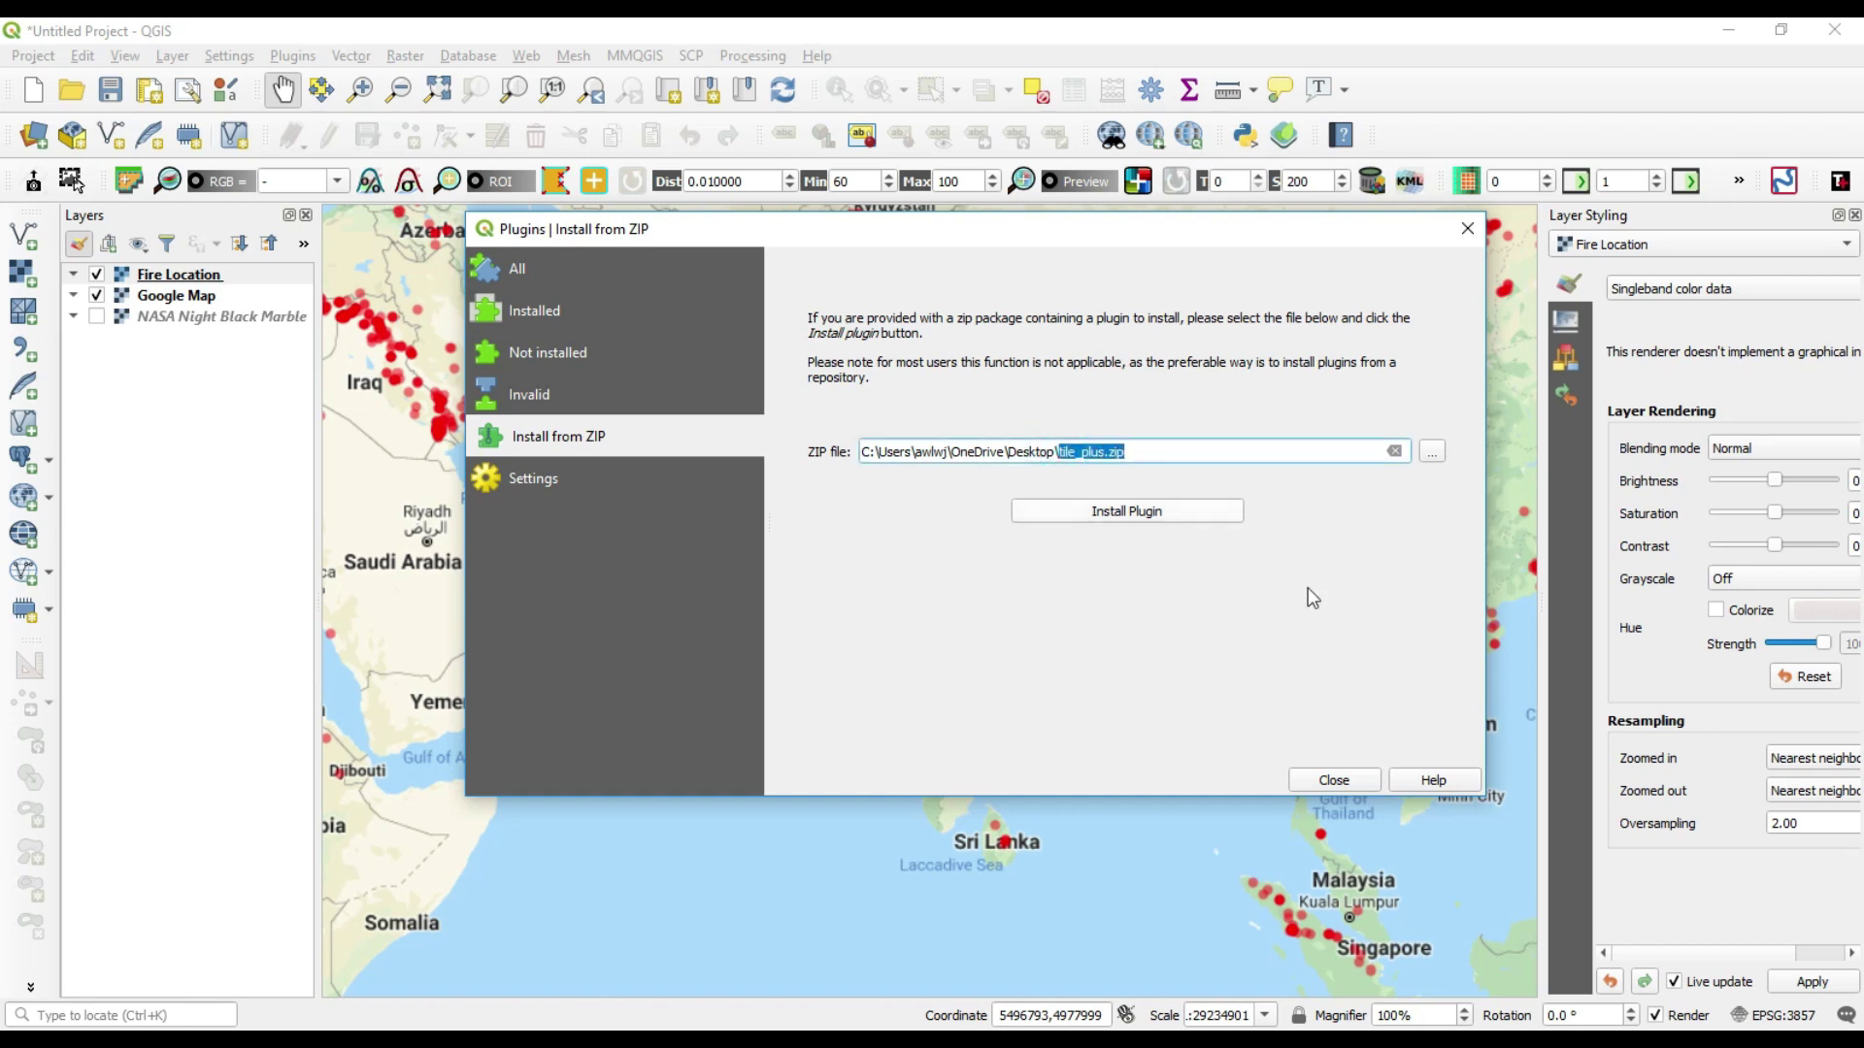
{"action": "left_click", "coordinate": [1333, 781]}
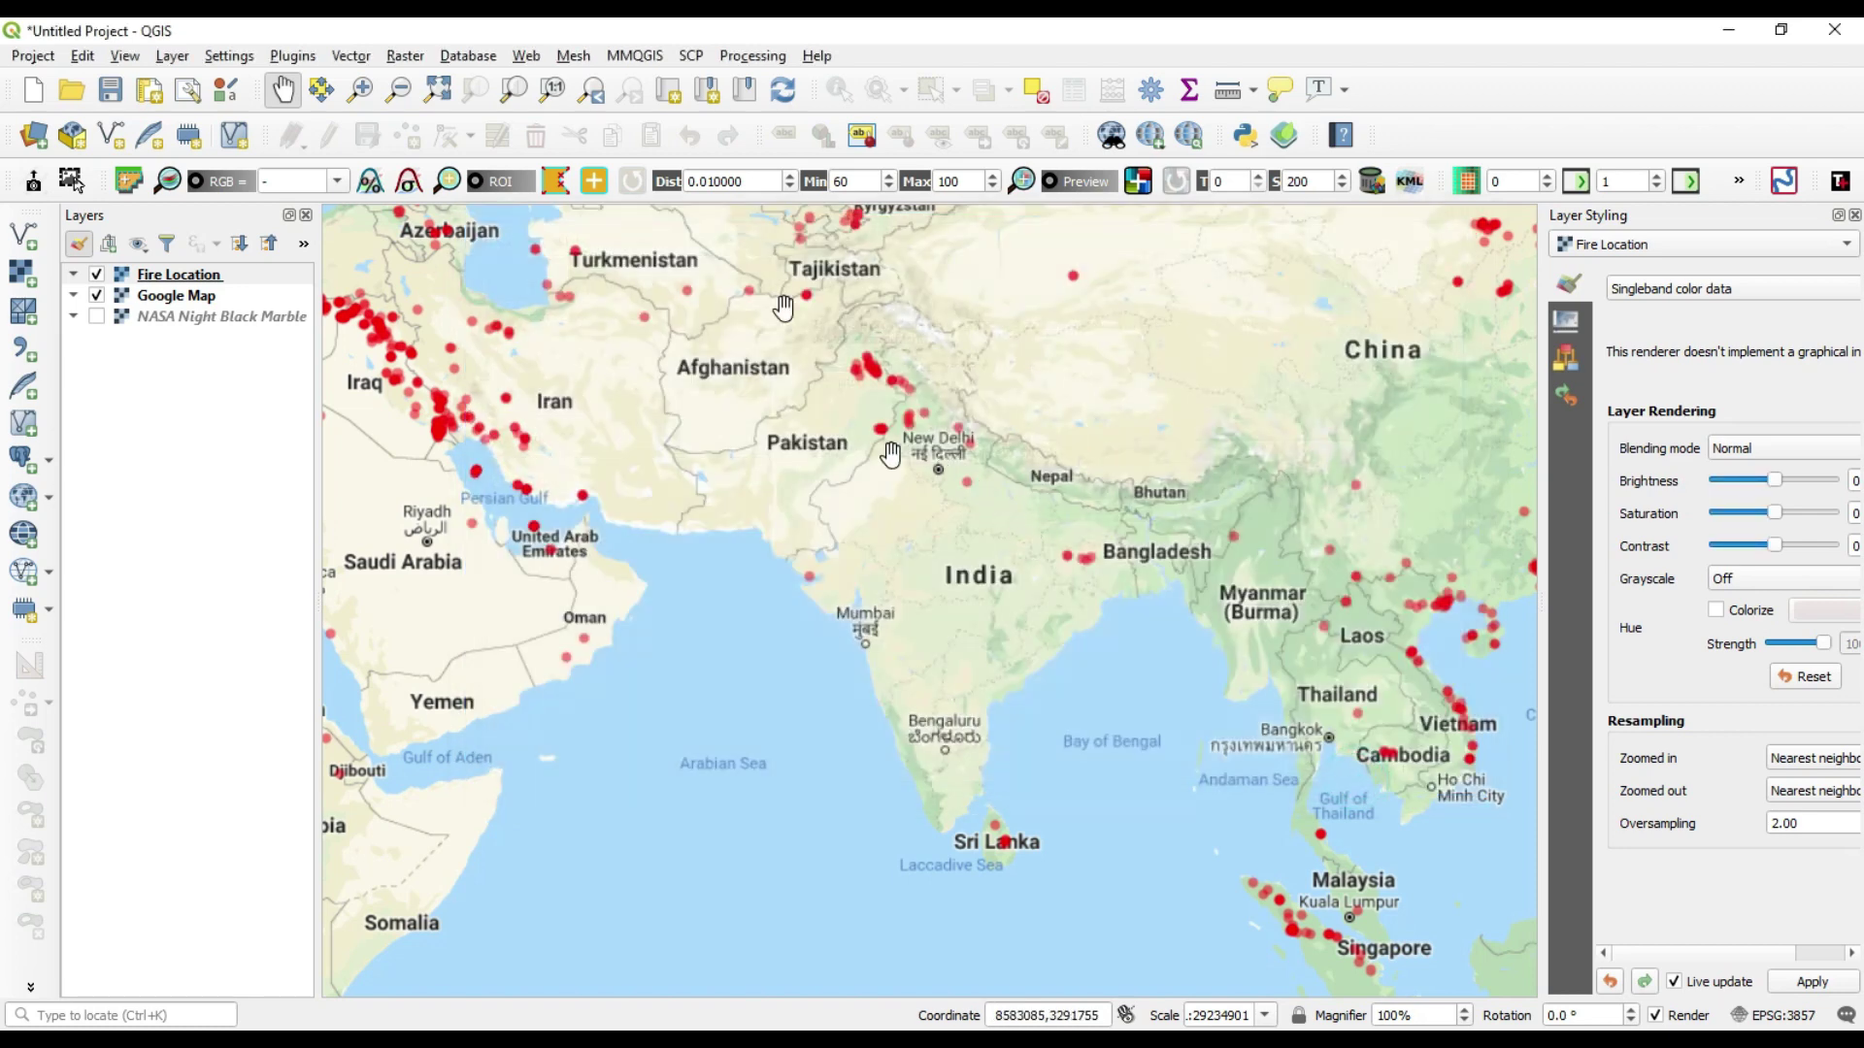
- Reopen Tile+ from the Plugins menu and pick Cartodb Light from its map list
{"action": "left_click", "coordinate": [295, 57]}
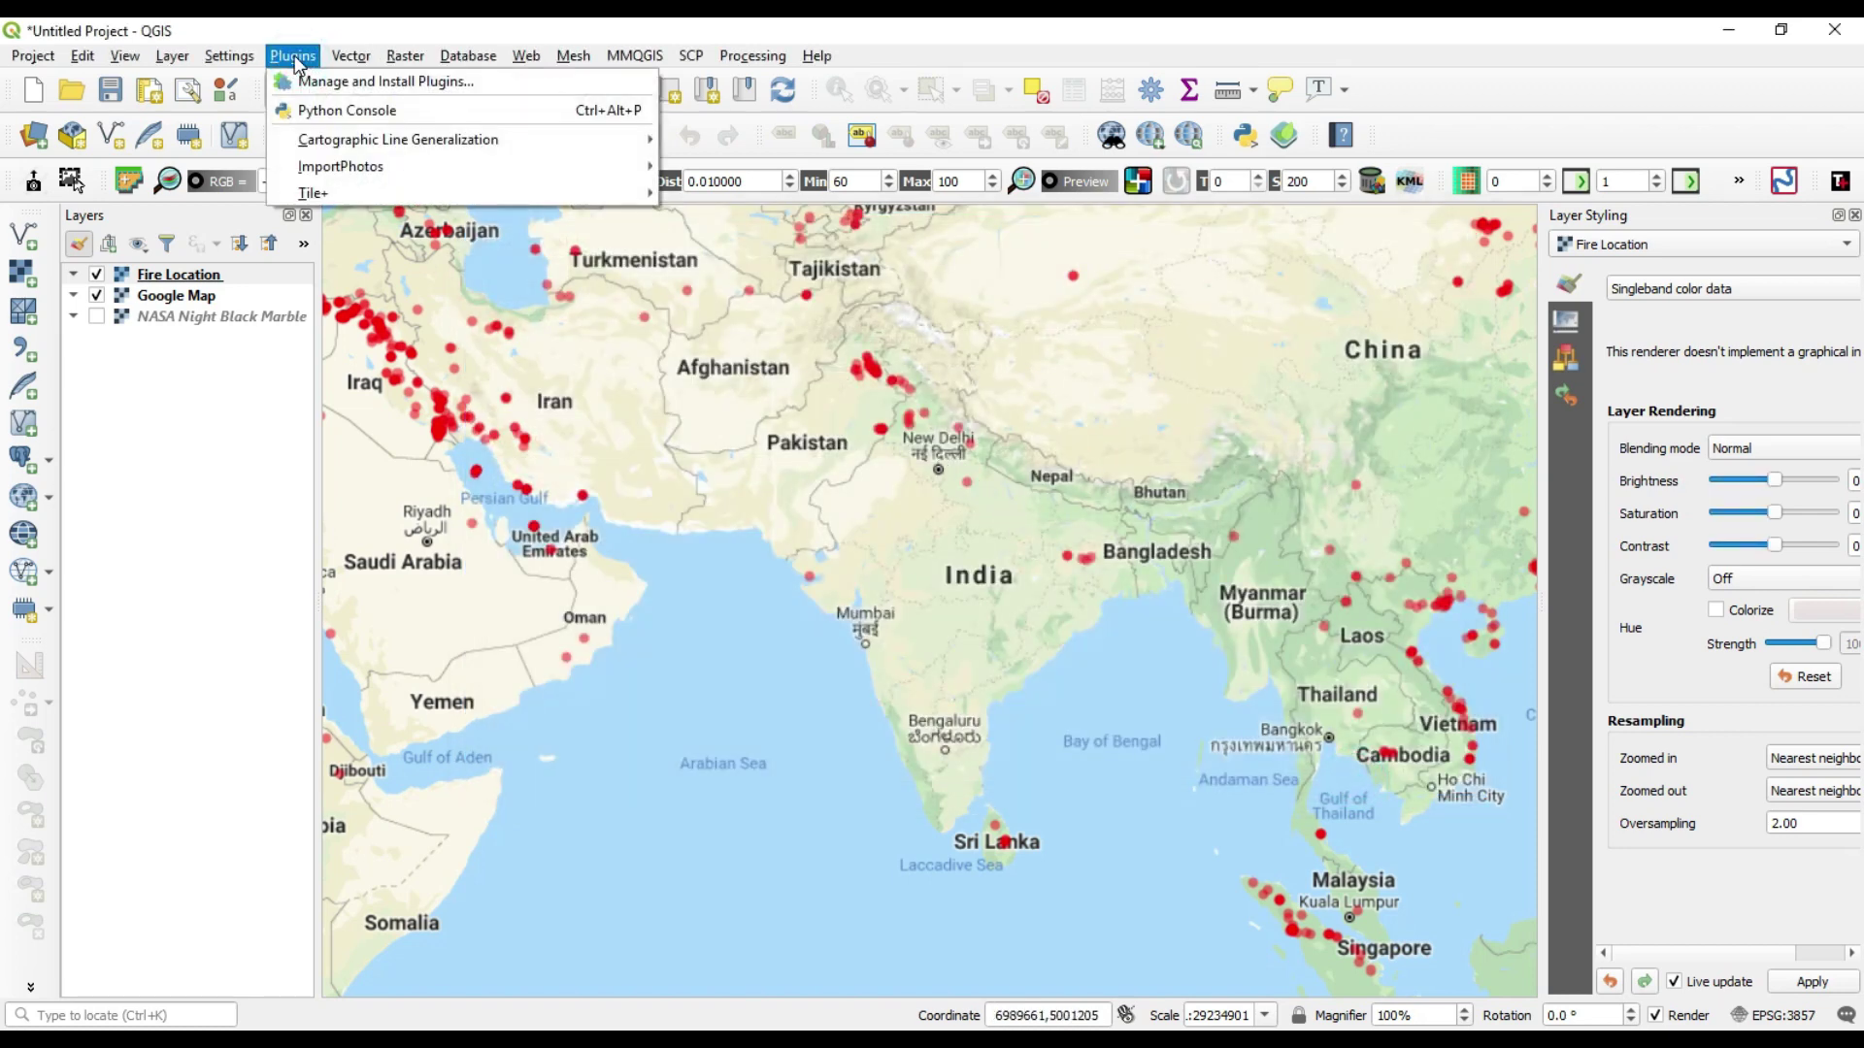
{"action": "mouse_move", "coordinate": [437, 192]}
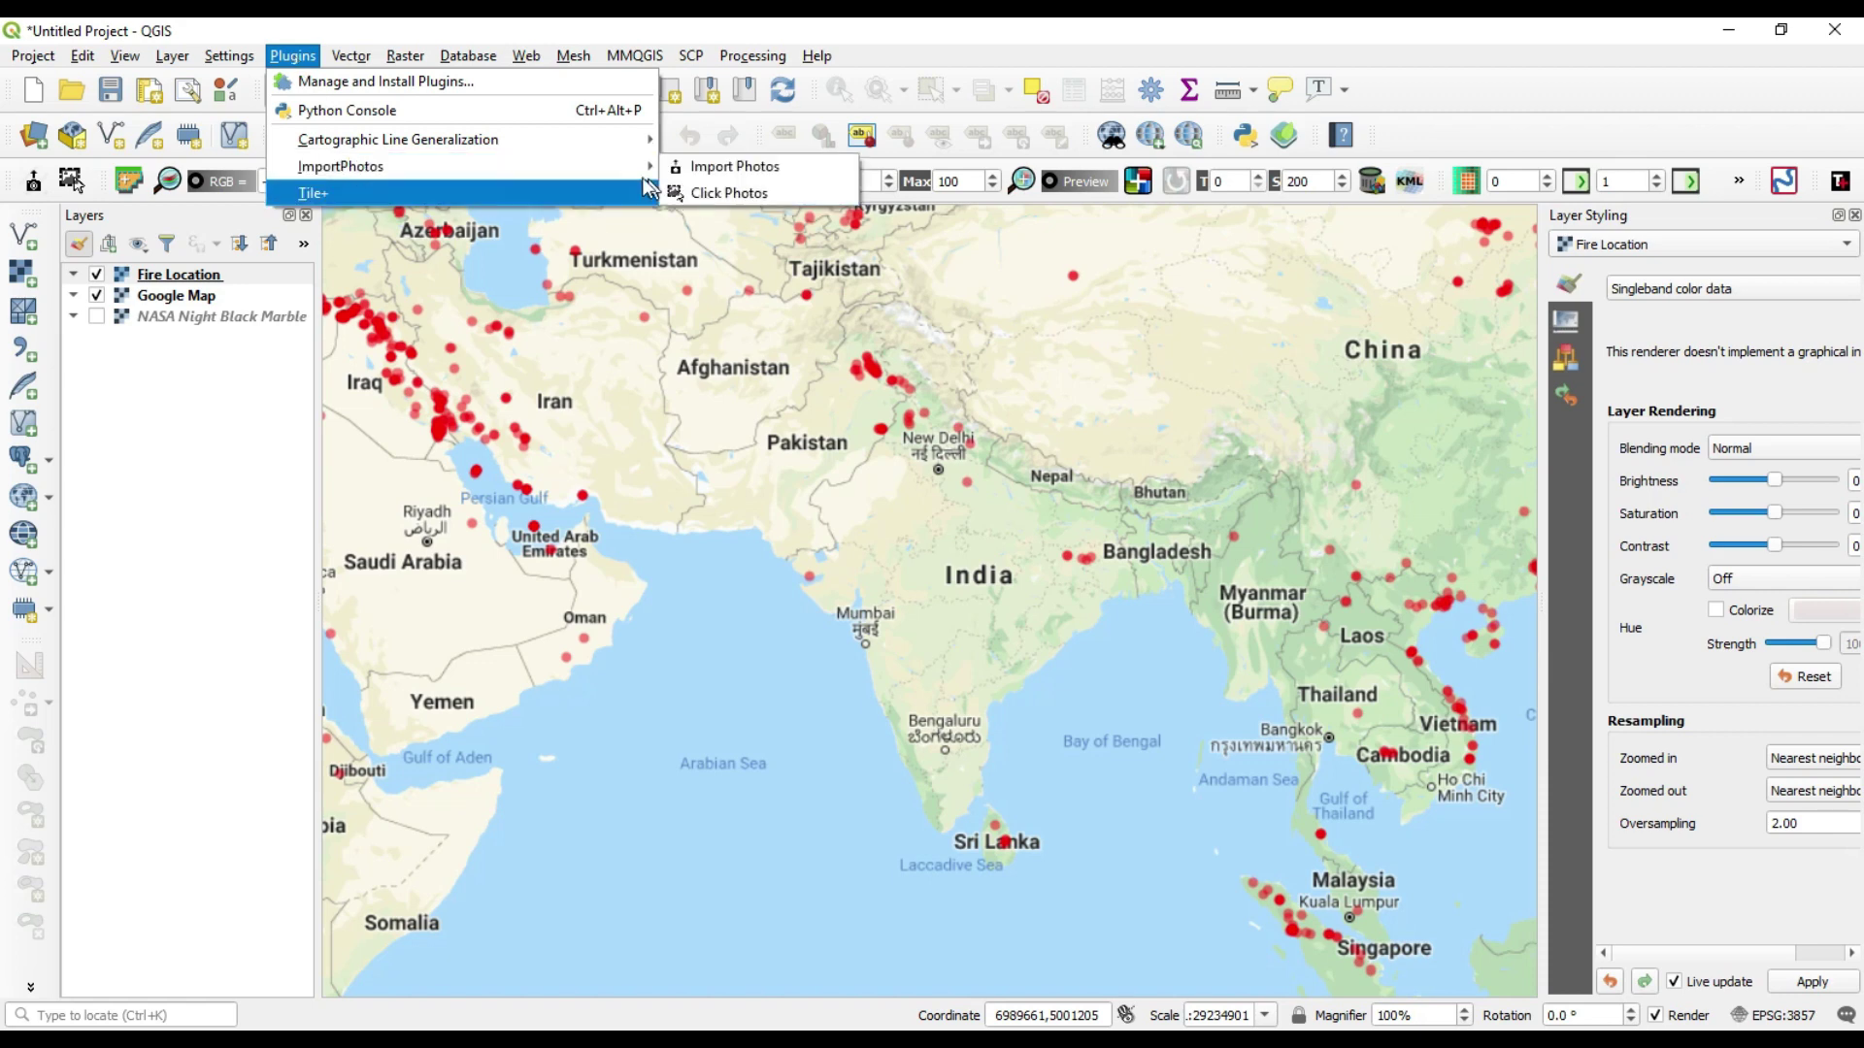
{"action": "left_click", "coordinate": [707, 193]}
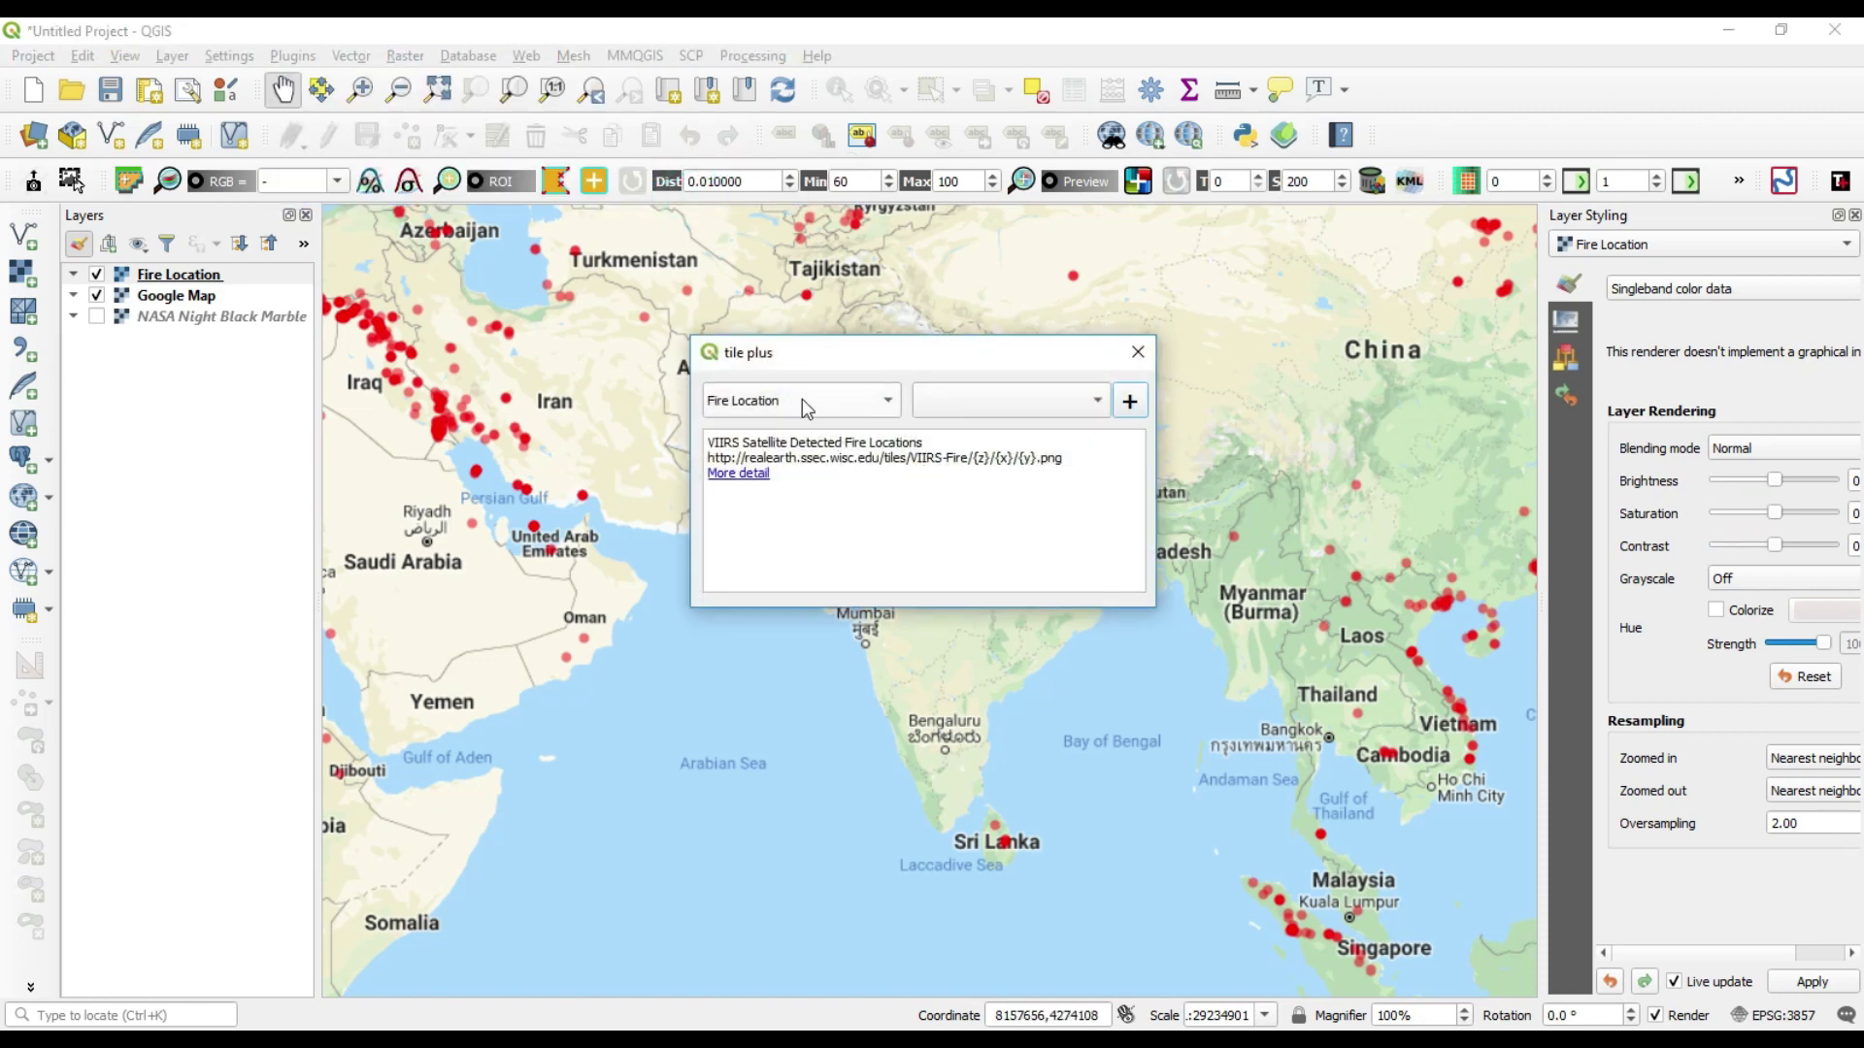
{"action": "left_click", "coordinate": [811, 398]}
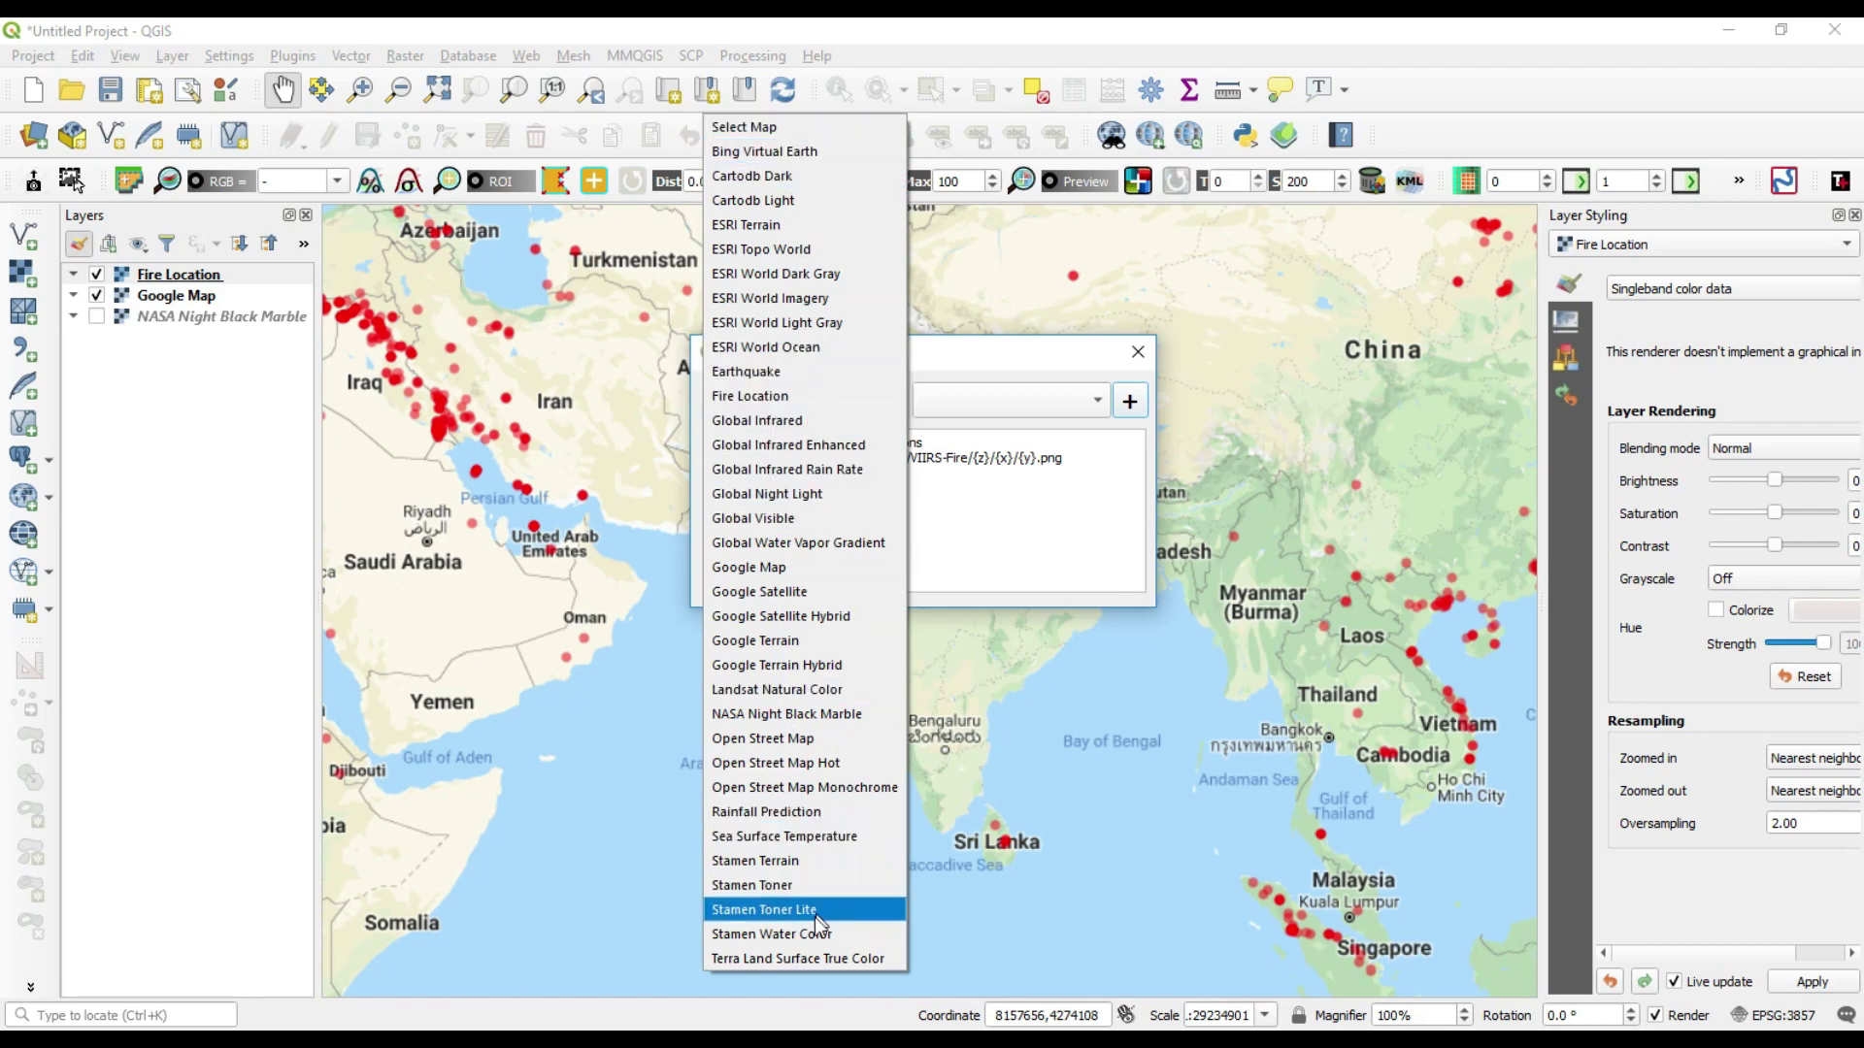
{"action": "left_click", "coordinate": [814, 197]}
- Add the Cartodb Light layer, close Tile+, and pan across the Siliguri area
{"action": "left_click", "coordinate": [1125, 400]}
{"action": "left_click", "coordinate": [1138, 351]}
{"action": "scroll", "coordinate": [1238, 490], "scroll_direction": "up", "scroll_amount": 2}
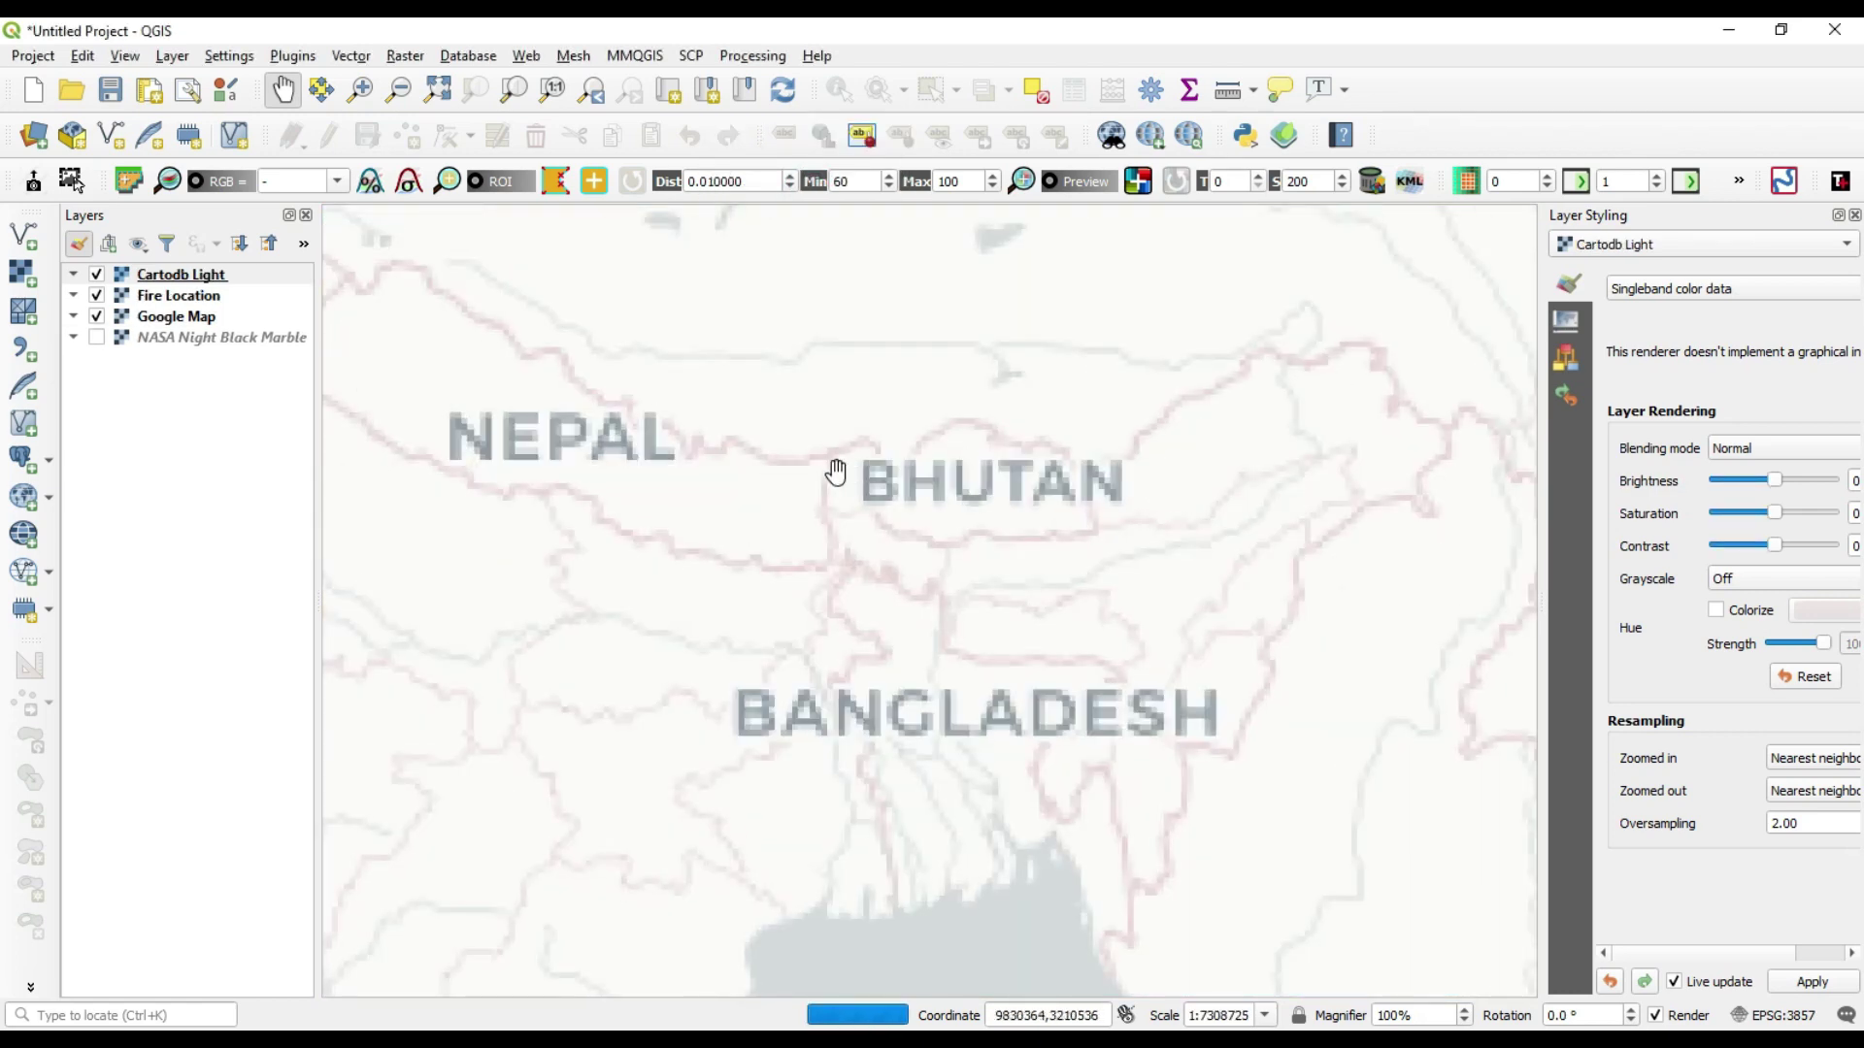
{"action": "scroll", "coordinate": [832, 470], "scroll_direction": "up", "scroll_amount": 1}
{"action": "scroll", "coordinate": [965, 603], "scroll_direction": "up", "scroll_amount": 1}
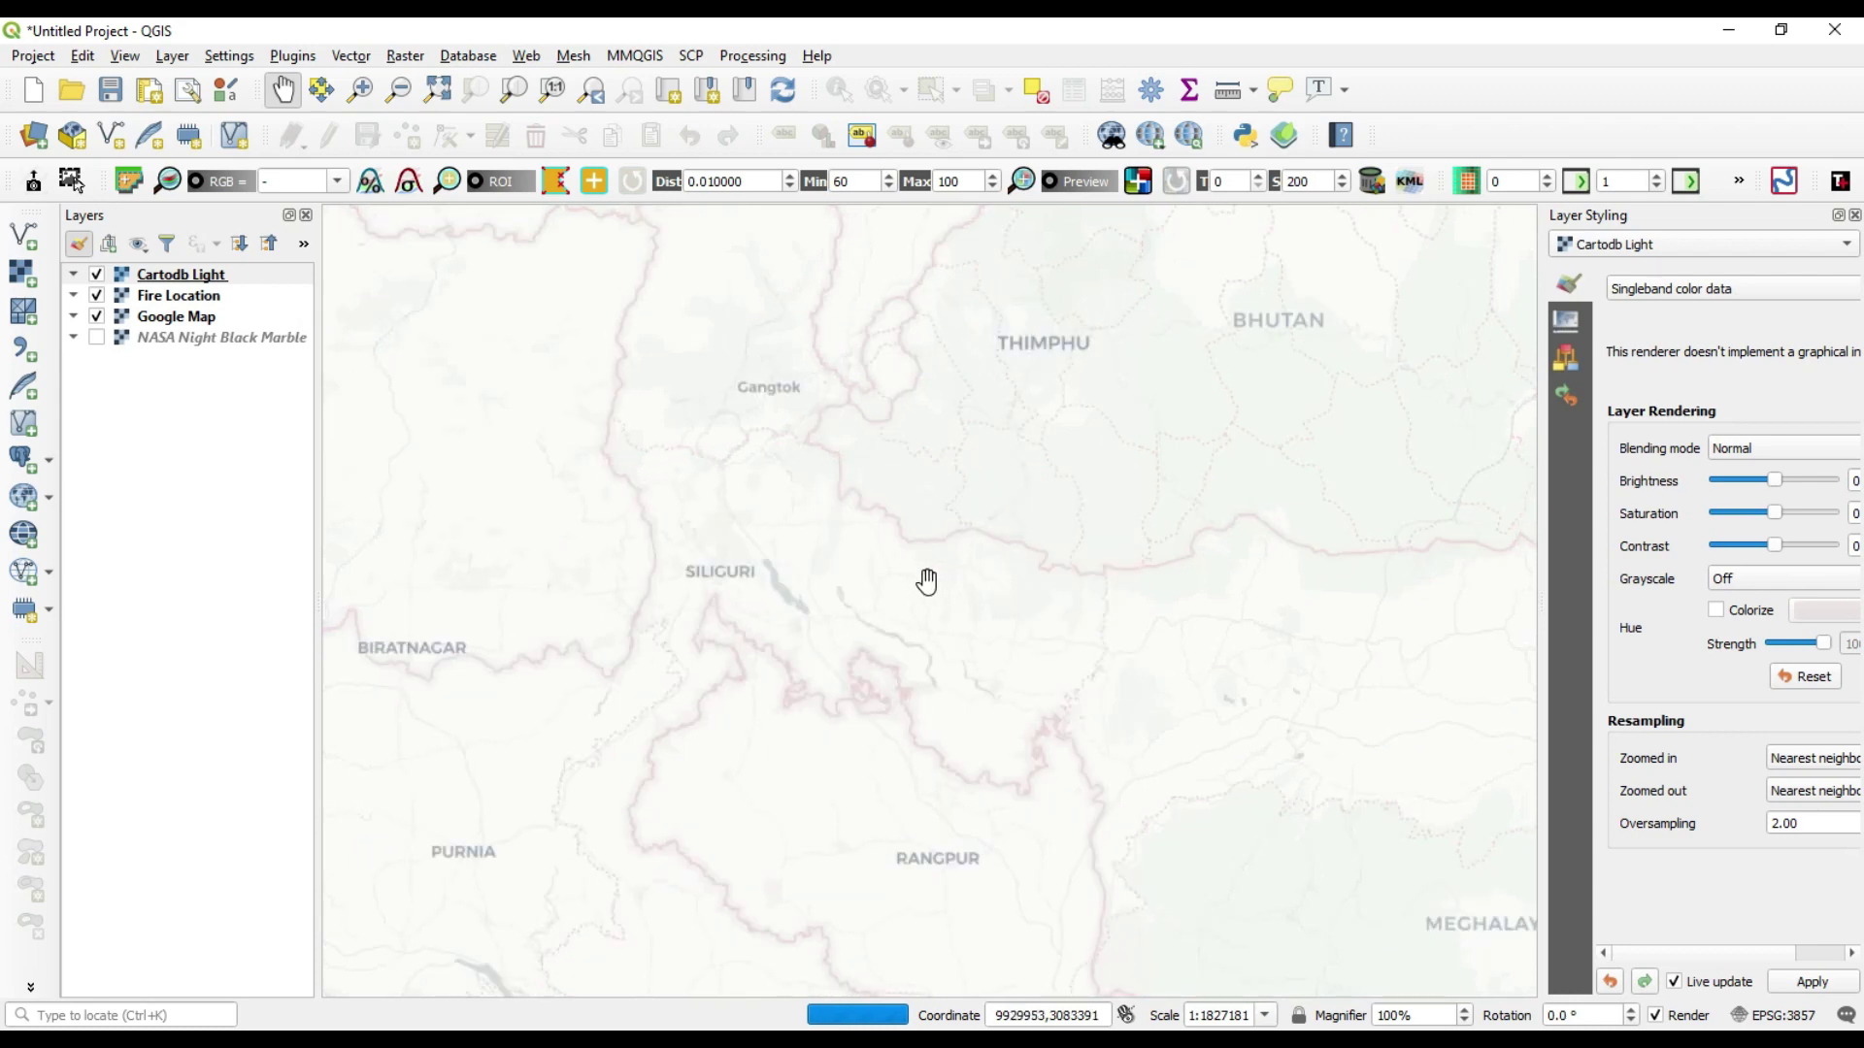
{"action": "scroll", "coordinate": [923, 577], "scroll_direction": "up", "scroll_amount": 1}
{"action": "scroll", "coordinate": [704, 512], "scroll_direction": "up", "scroll_amount": 1}
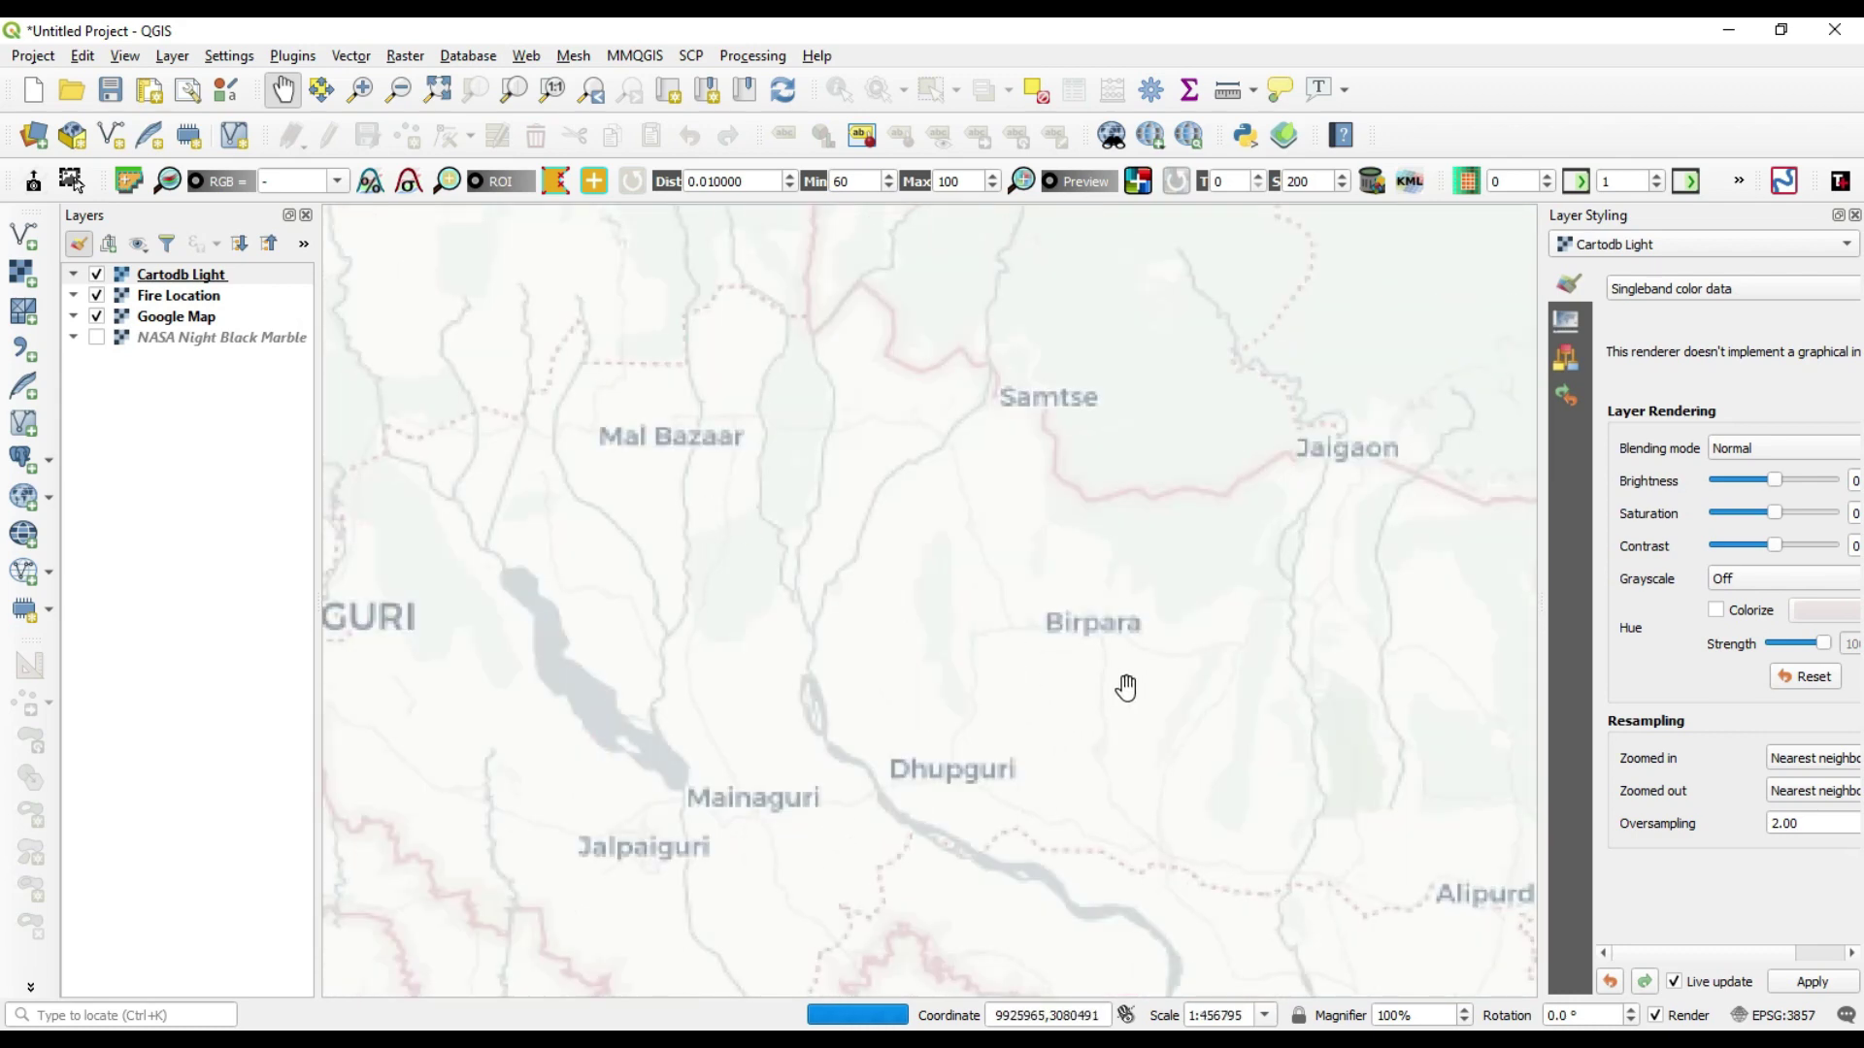
{"action": "left_click_drag", "start_coordinate": [1197, 717], "coordinate": [770, 607]}
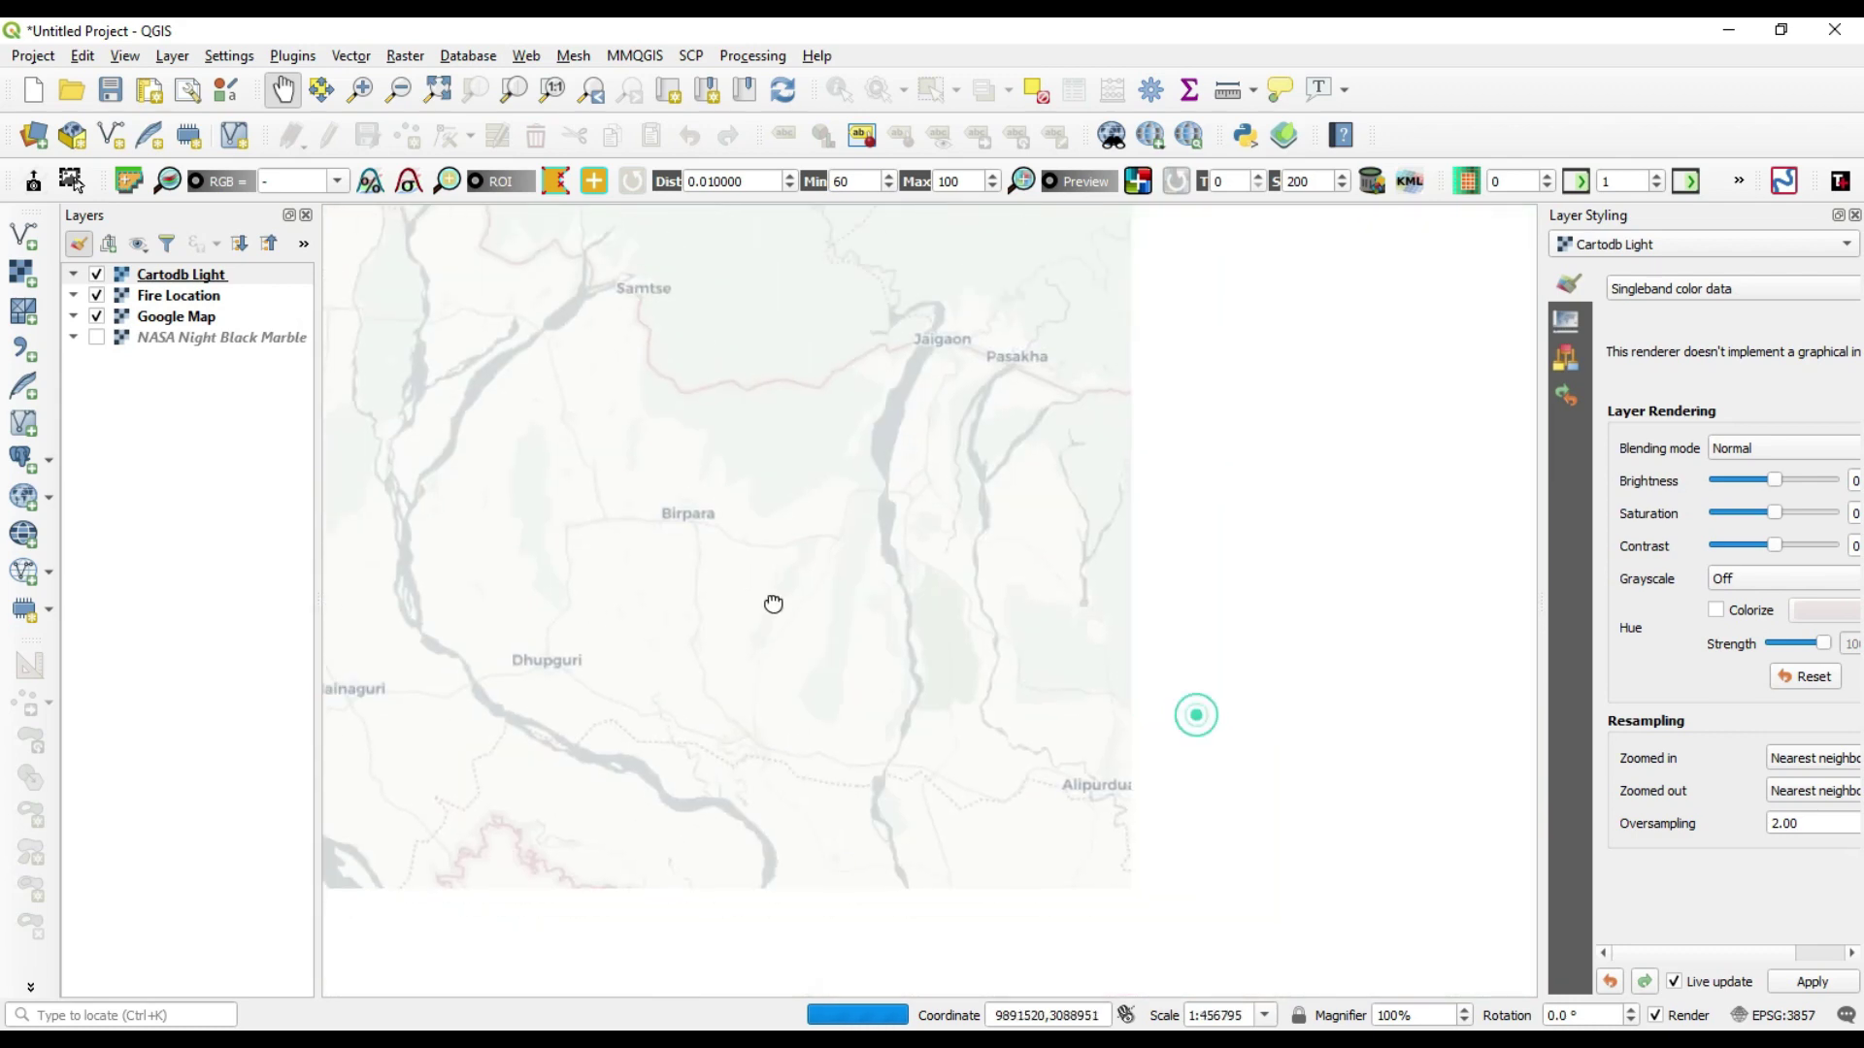
{"action": "scroll", "coordinate": [828, 540], "scroll_direction": "up", "scroll_amount": 1}
{"action": "scroll", "coordinate": [892, 521], "scroll_direction": "down", "scroll_amount": 1}
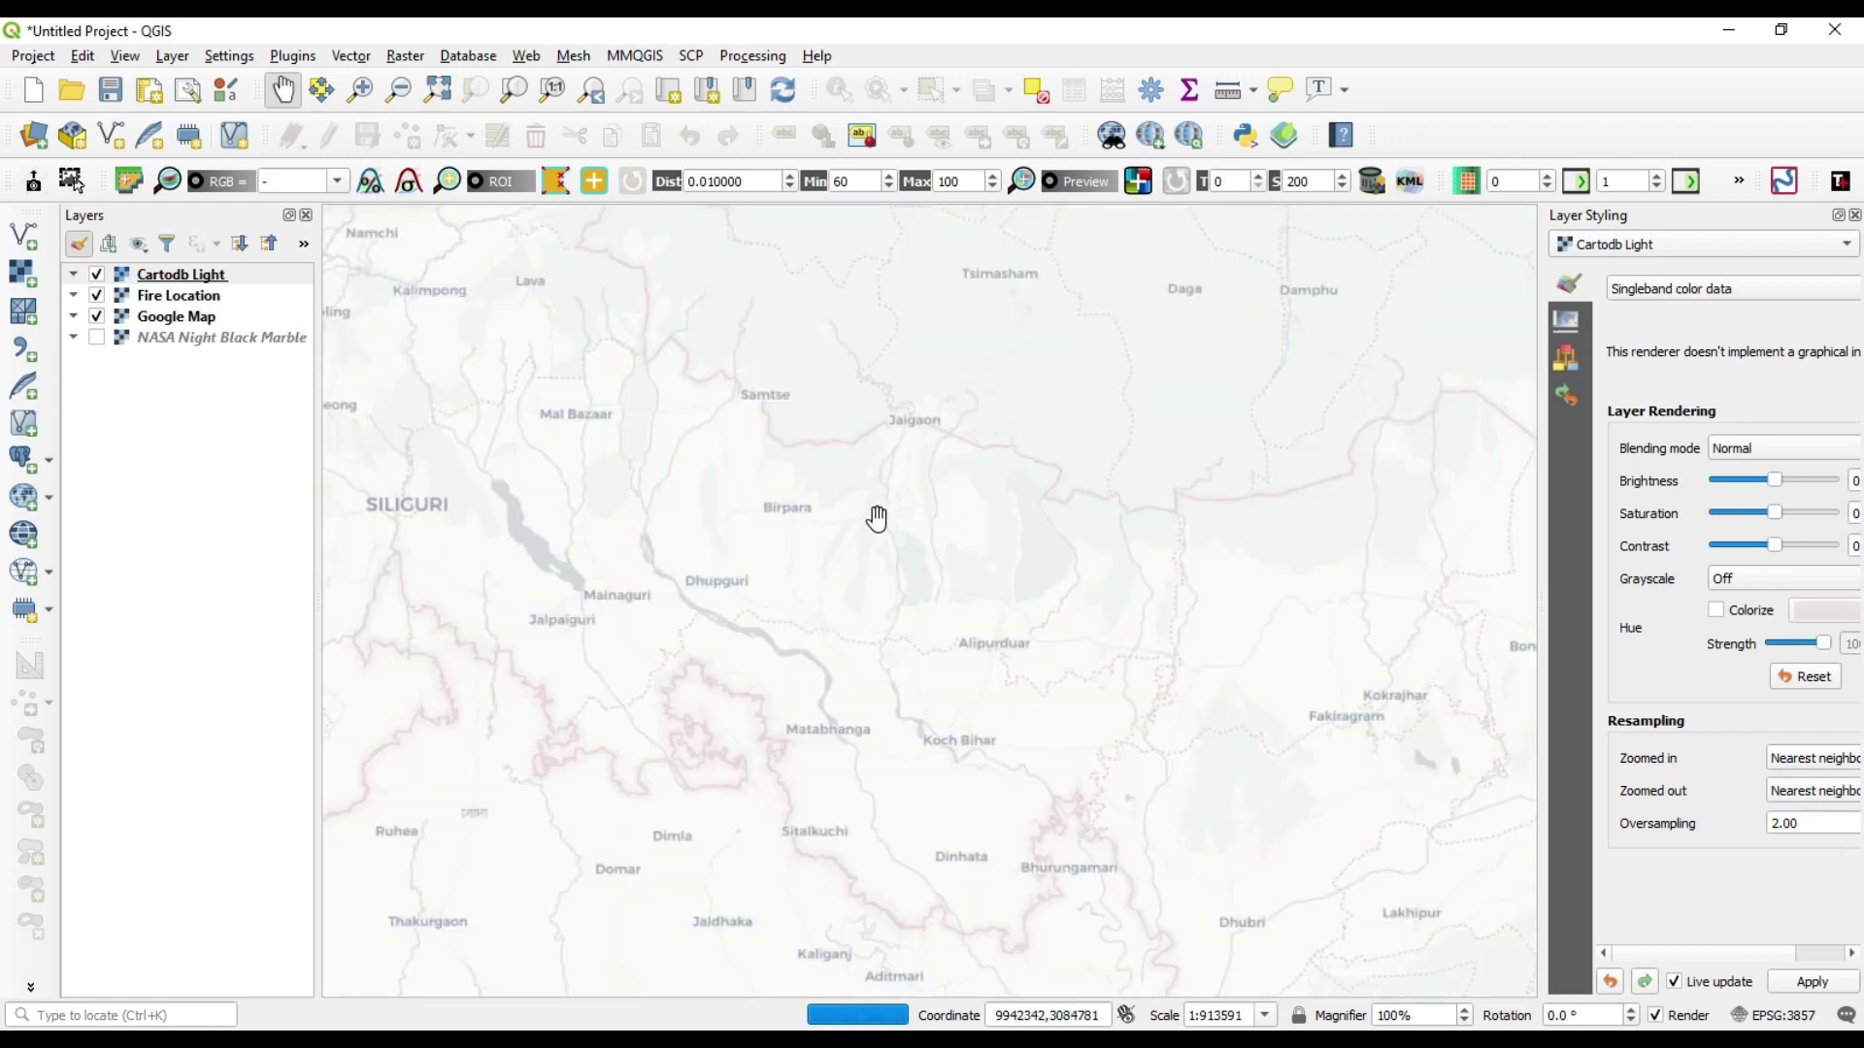
{"action": "scroll", "coordinate": [918, 506], "scroll_direction": "down", "scroll_amount": 1}
{"action": "scroll", "coordinate": [905, 509], "scroll_direction": "down", "scroll_amount": 1}
{"action": "scroll", "coordinate": [919, 519], "scroll_direction": "down", "scroll_amount": 1}
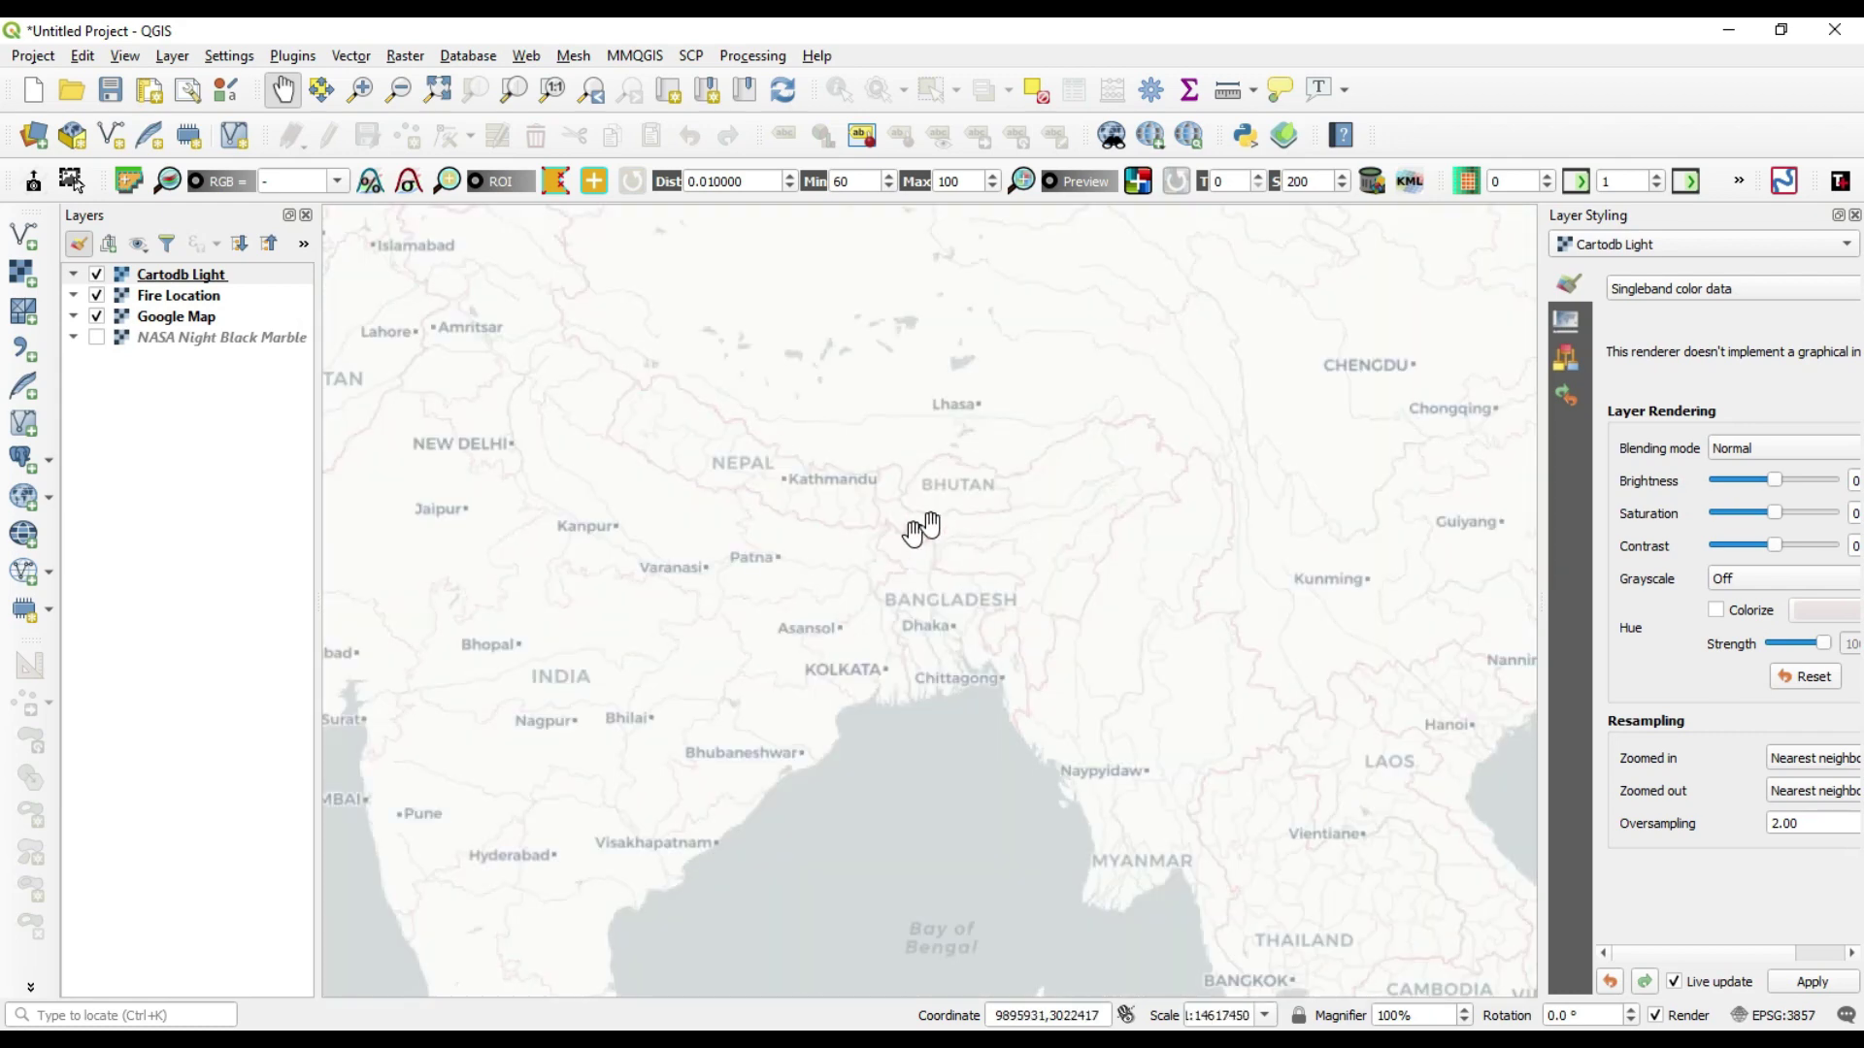
{"action": "scroll", "coordinate": [923, 529], "scroll_direction": "down", "scroll_amount": 1}
{"action": "scroll", "coordinate": [1004, 496], "scroll_direction": "down", "scroll_amount": 2}
{"action": "scroll", "coordinate": [932, 487], "scroll_direction": "down", "scroll_amount": 1}
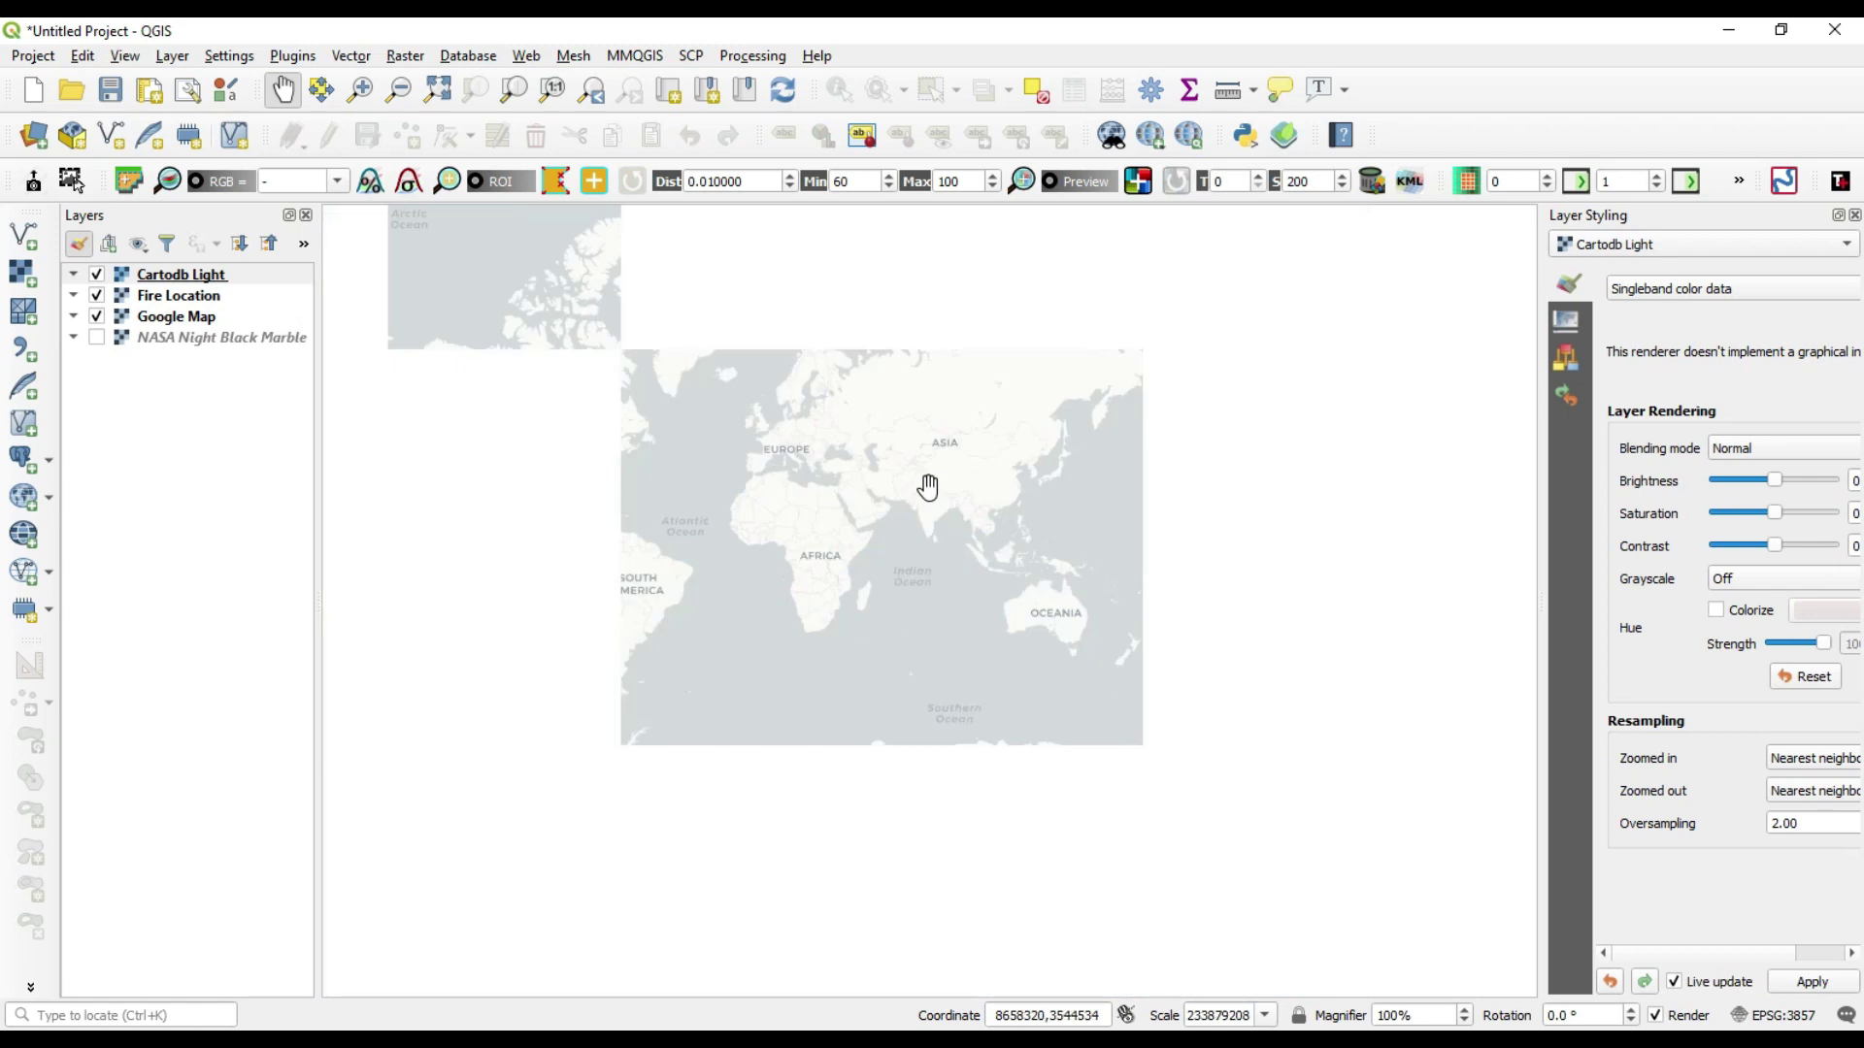
{"action": "left_click", "coordinate": [291, 56]}
- Choose Rainfall Prediction in Tile+ to add it as a layer, then close the dialog
{"action": "left_click", "coordinate": [441, 190]}
{"action": "left_click", "coordinate": [764, 192]}
{"action": "left_click", "coordinate": [832, 401]}
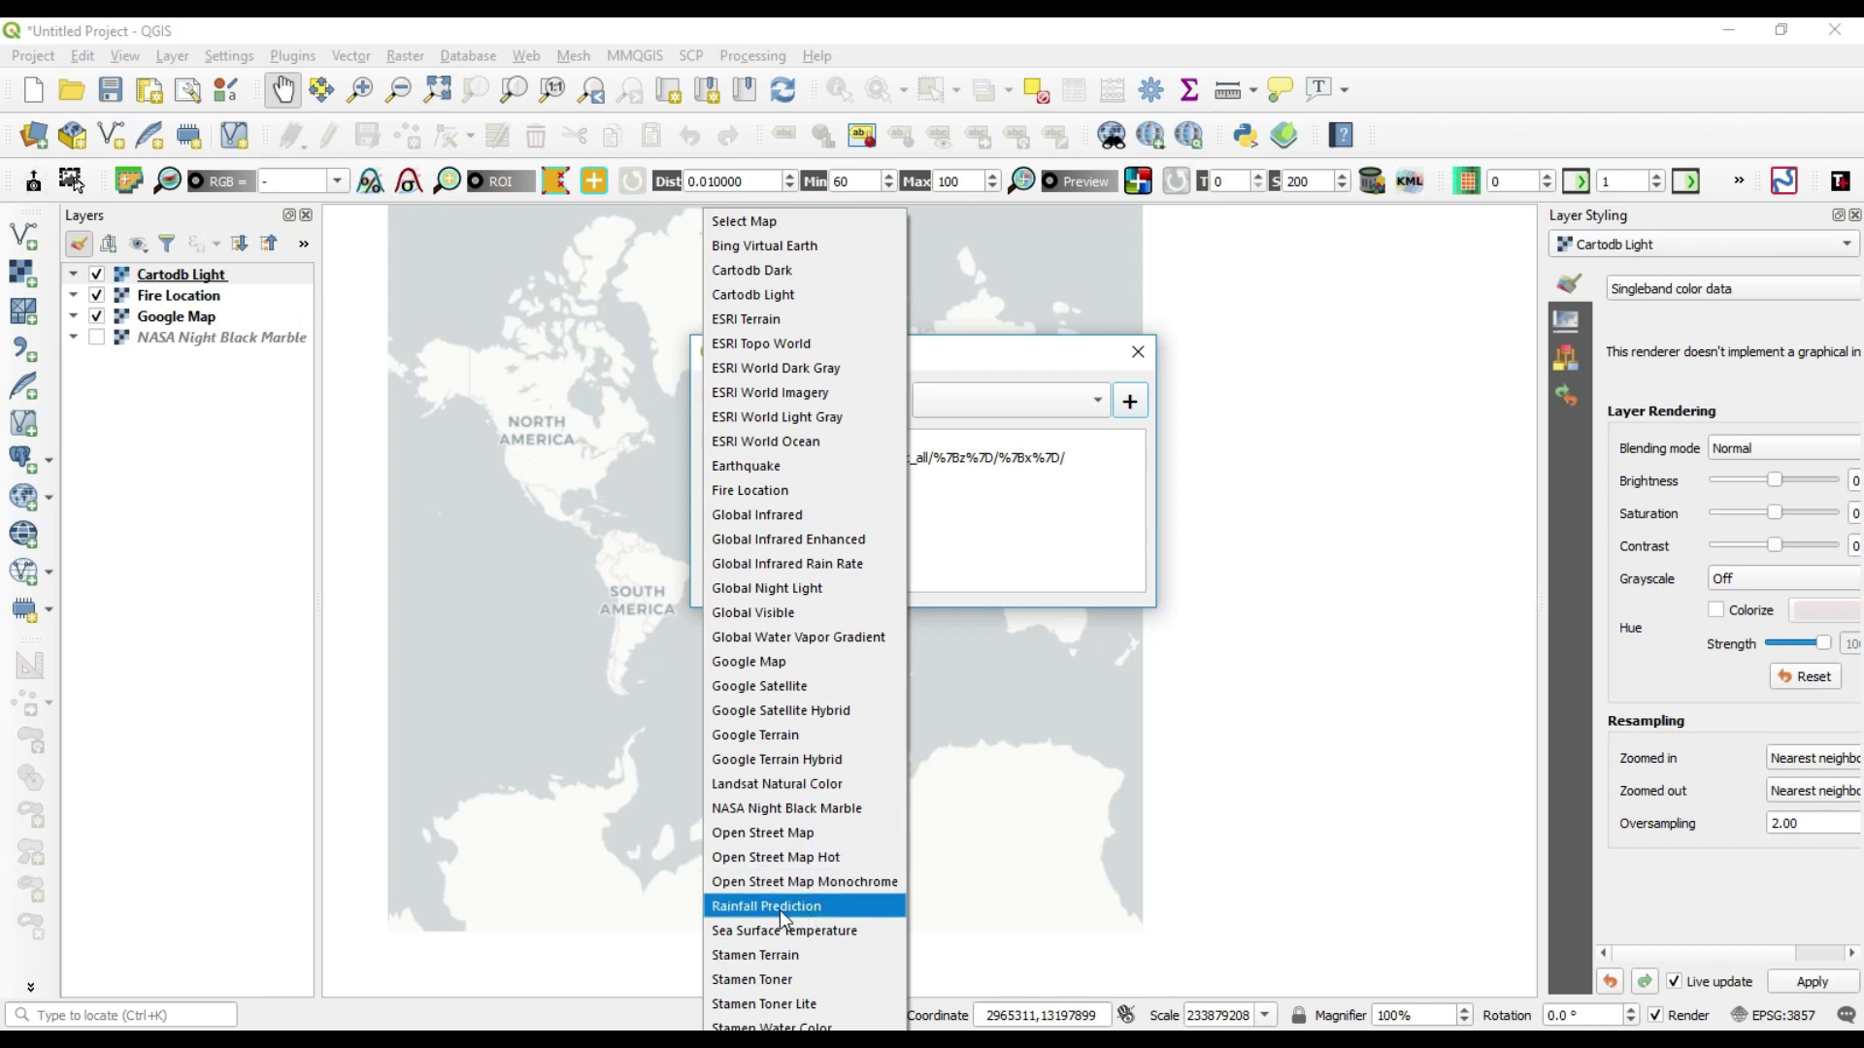
{"action": "left_click", "coordinate": [814, 907]}
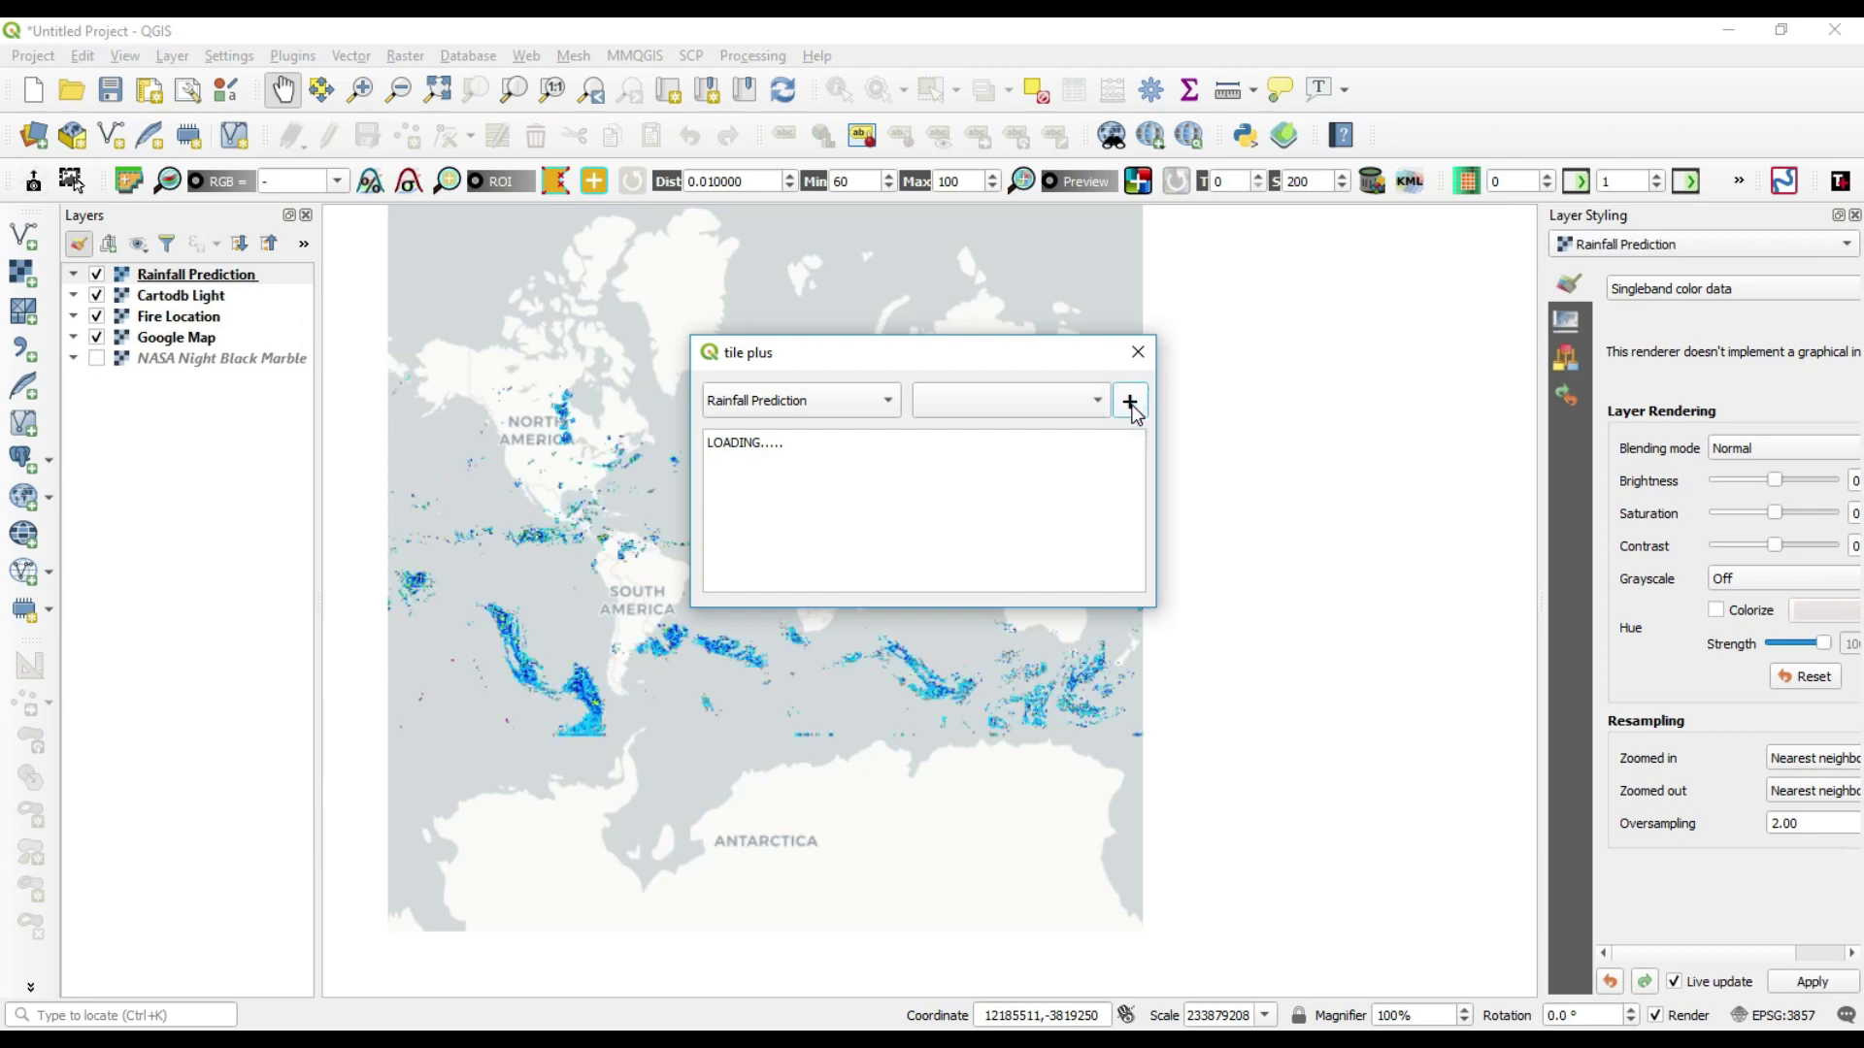
{"action": "left_click", "coordinate": [1134, 352]}
{"action": "scroll", "coordinate": [944, 533], "scroll_direction": "up", "scroll_amount": 1}
{"action": "scroll", "coordinate": [999, 428], "scroll_direction": "up", "scroll_amount": 1}
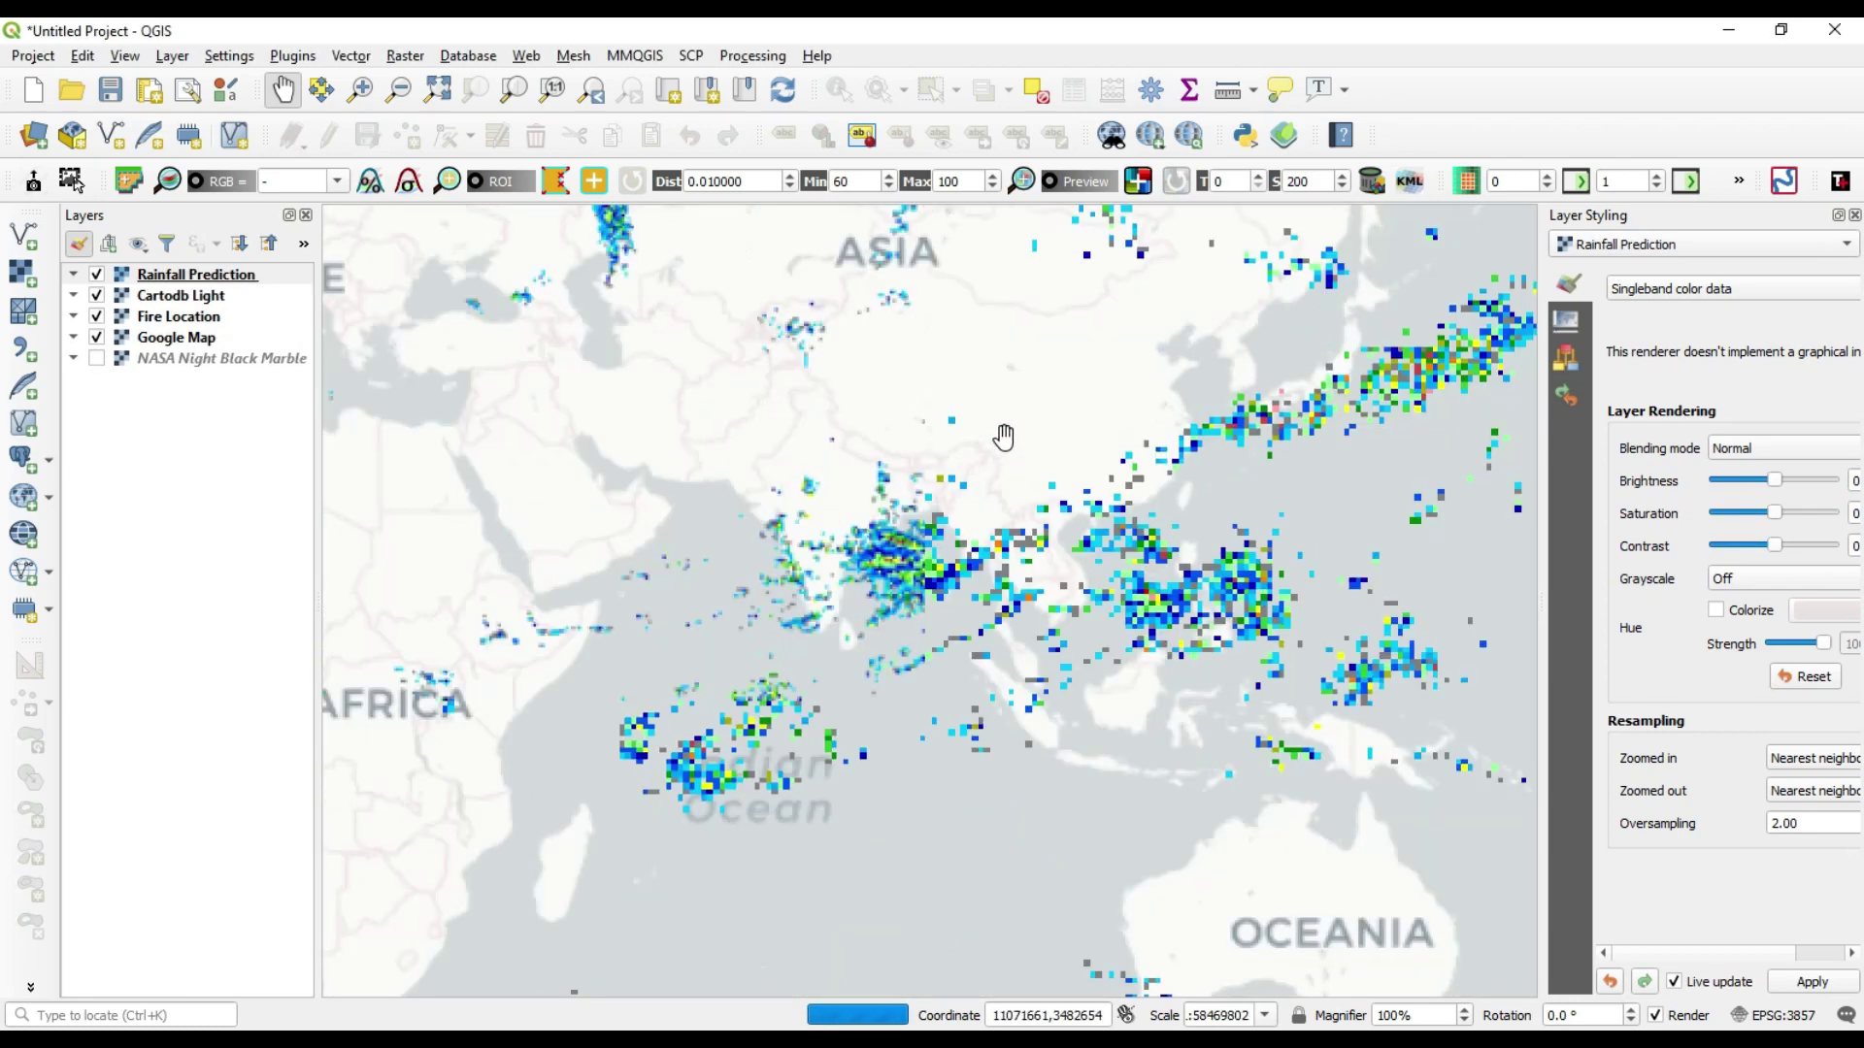
{"action": "scroll", "coordinate": [902, 536], "scroll_direction": "up", "scroll_amount": 1}
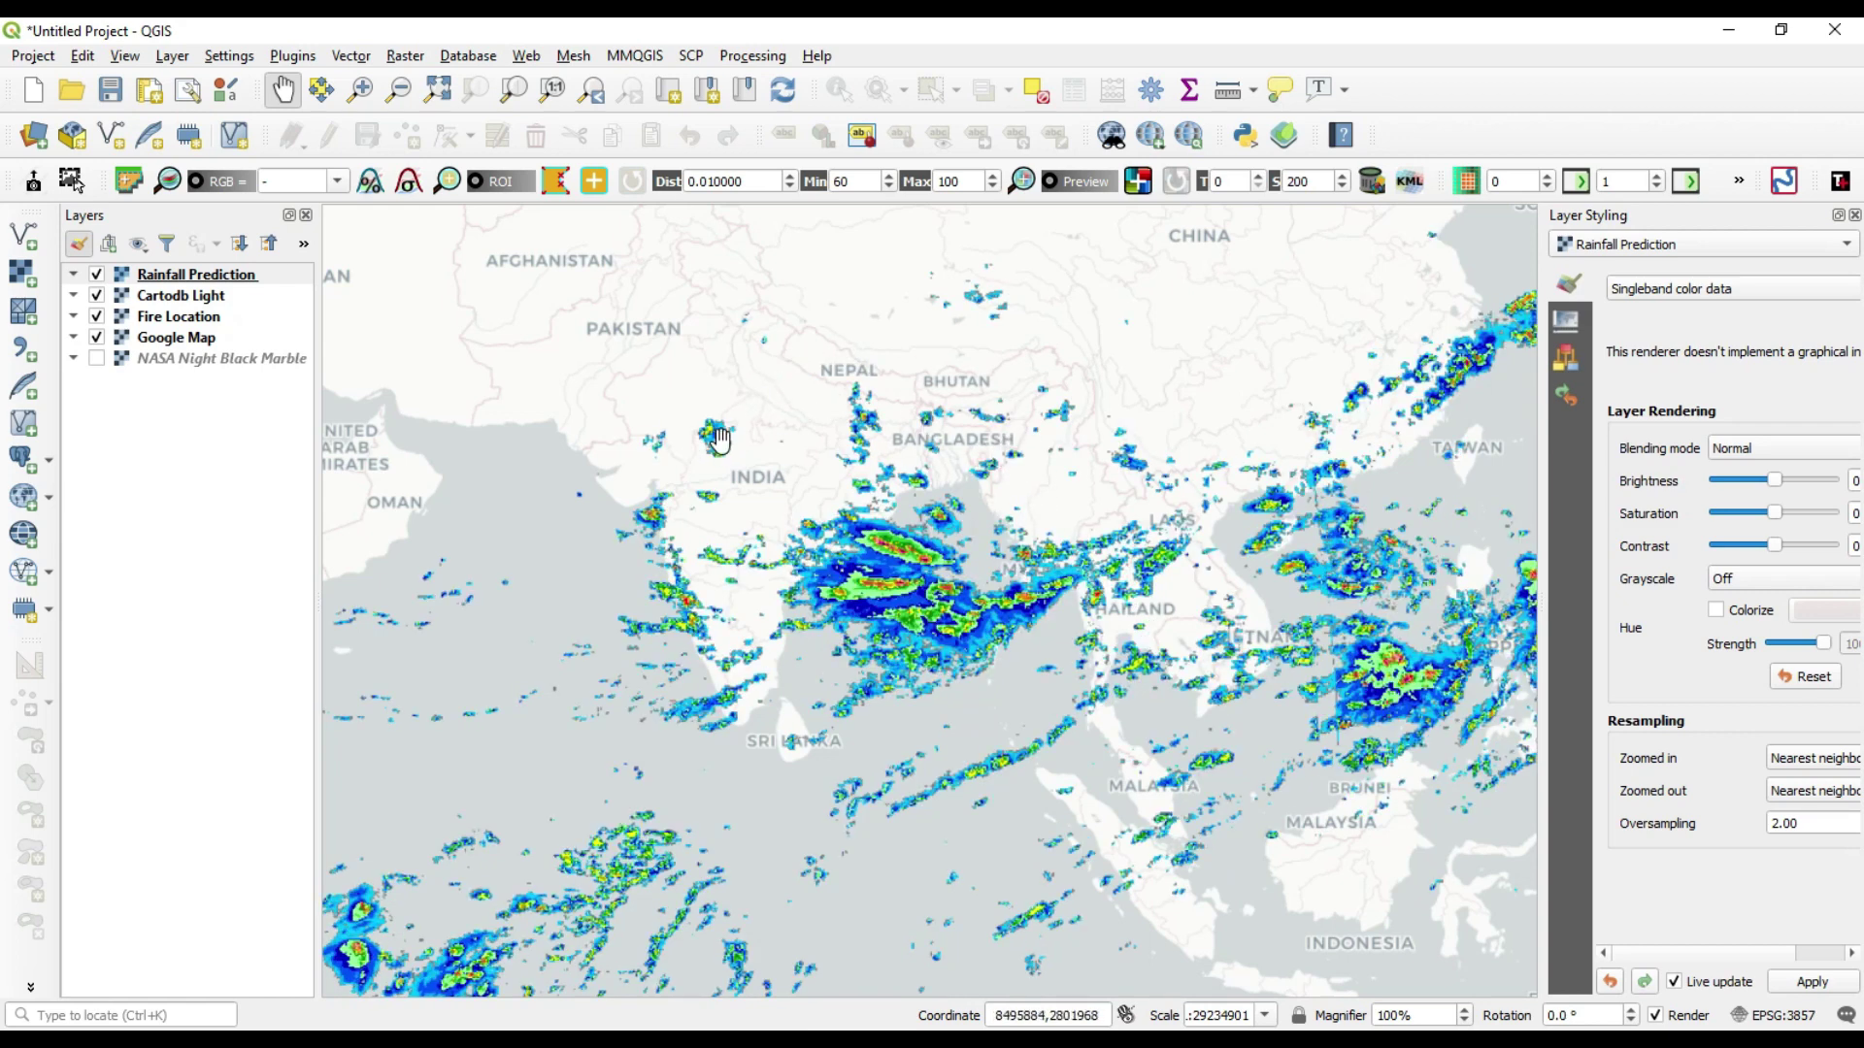
{"action": "scroll", "coordinate": [710, 442], "scroll_direction": "up", "scroll_amount": 1}
{"action": "scroll", "coordinate": [841, 507], "scroll_direction": "down", "scroll_amount": 1}
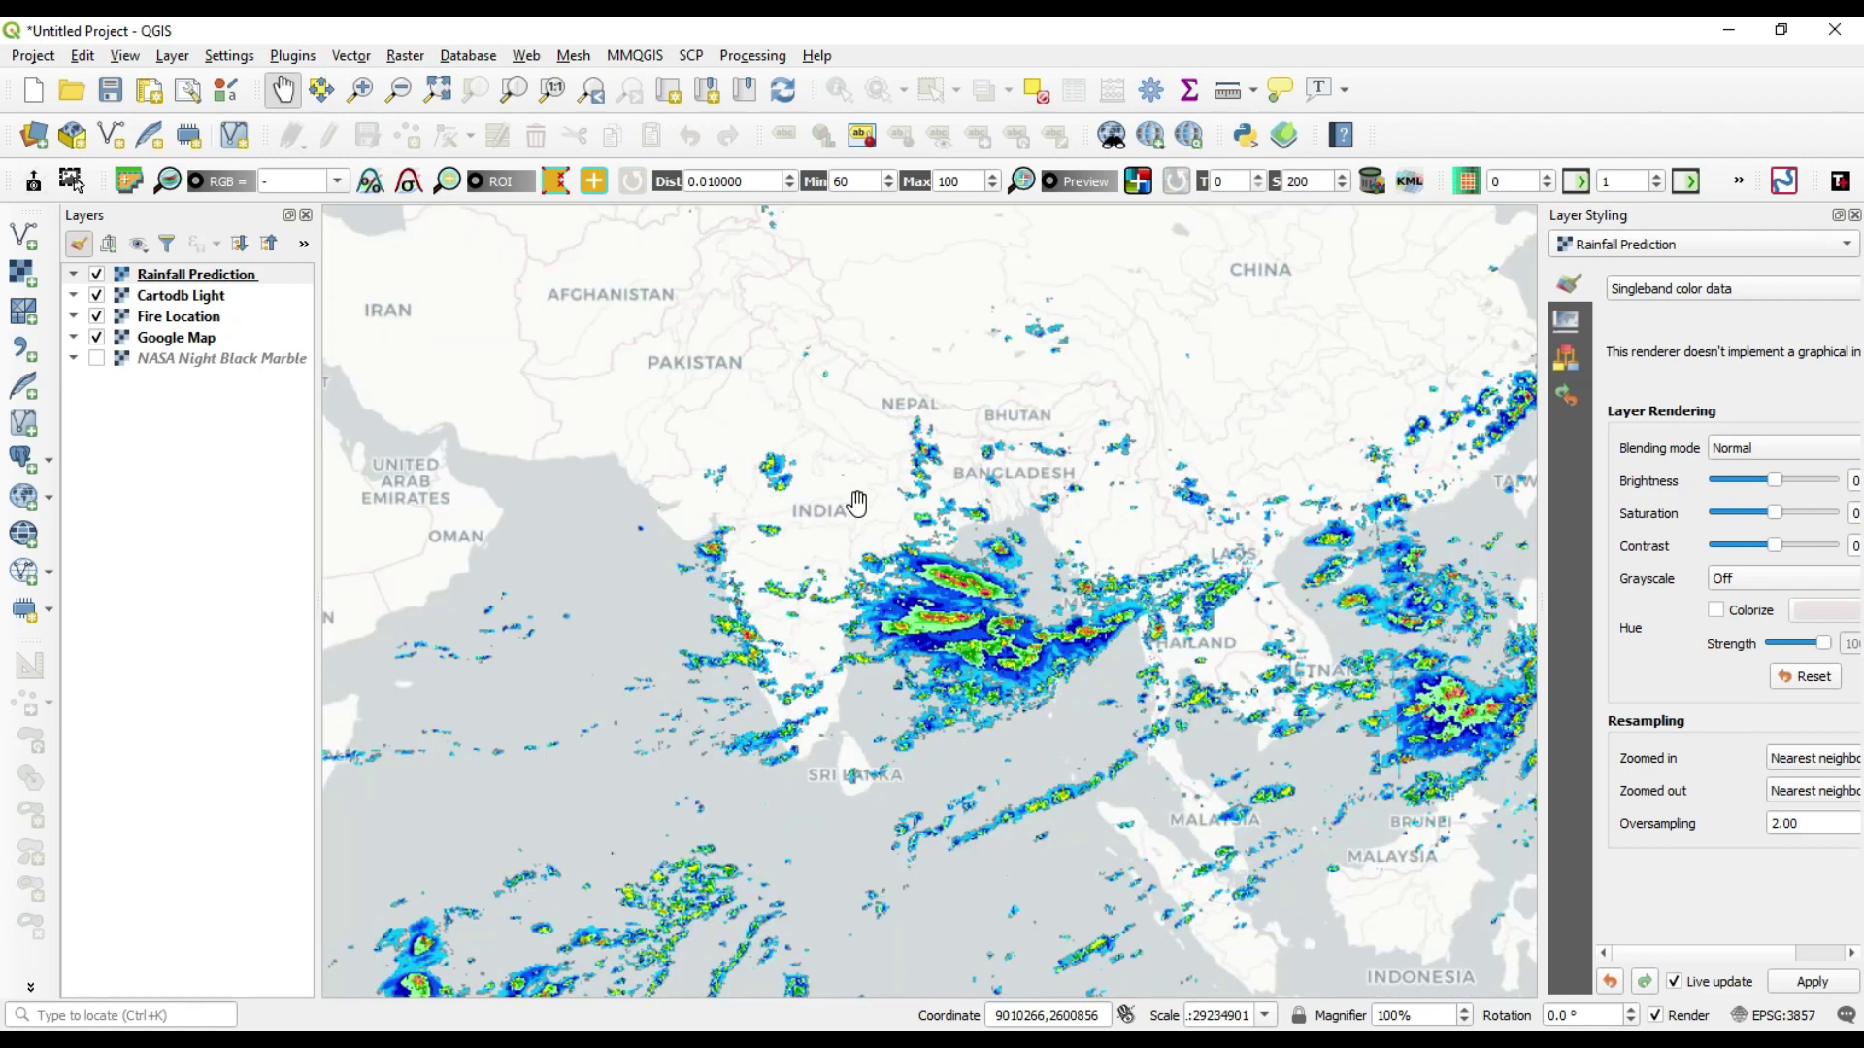
{"action": "scroll", "coordinate": [859, 503], "scroll_direction": "down", "scroll_amount": 2}
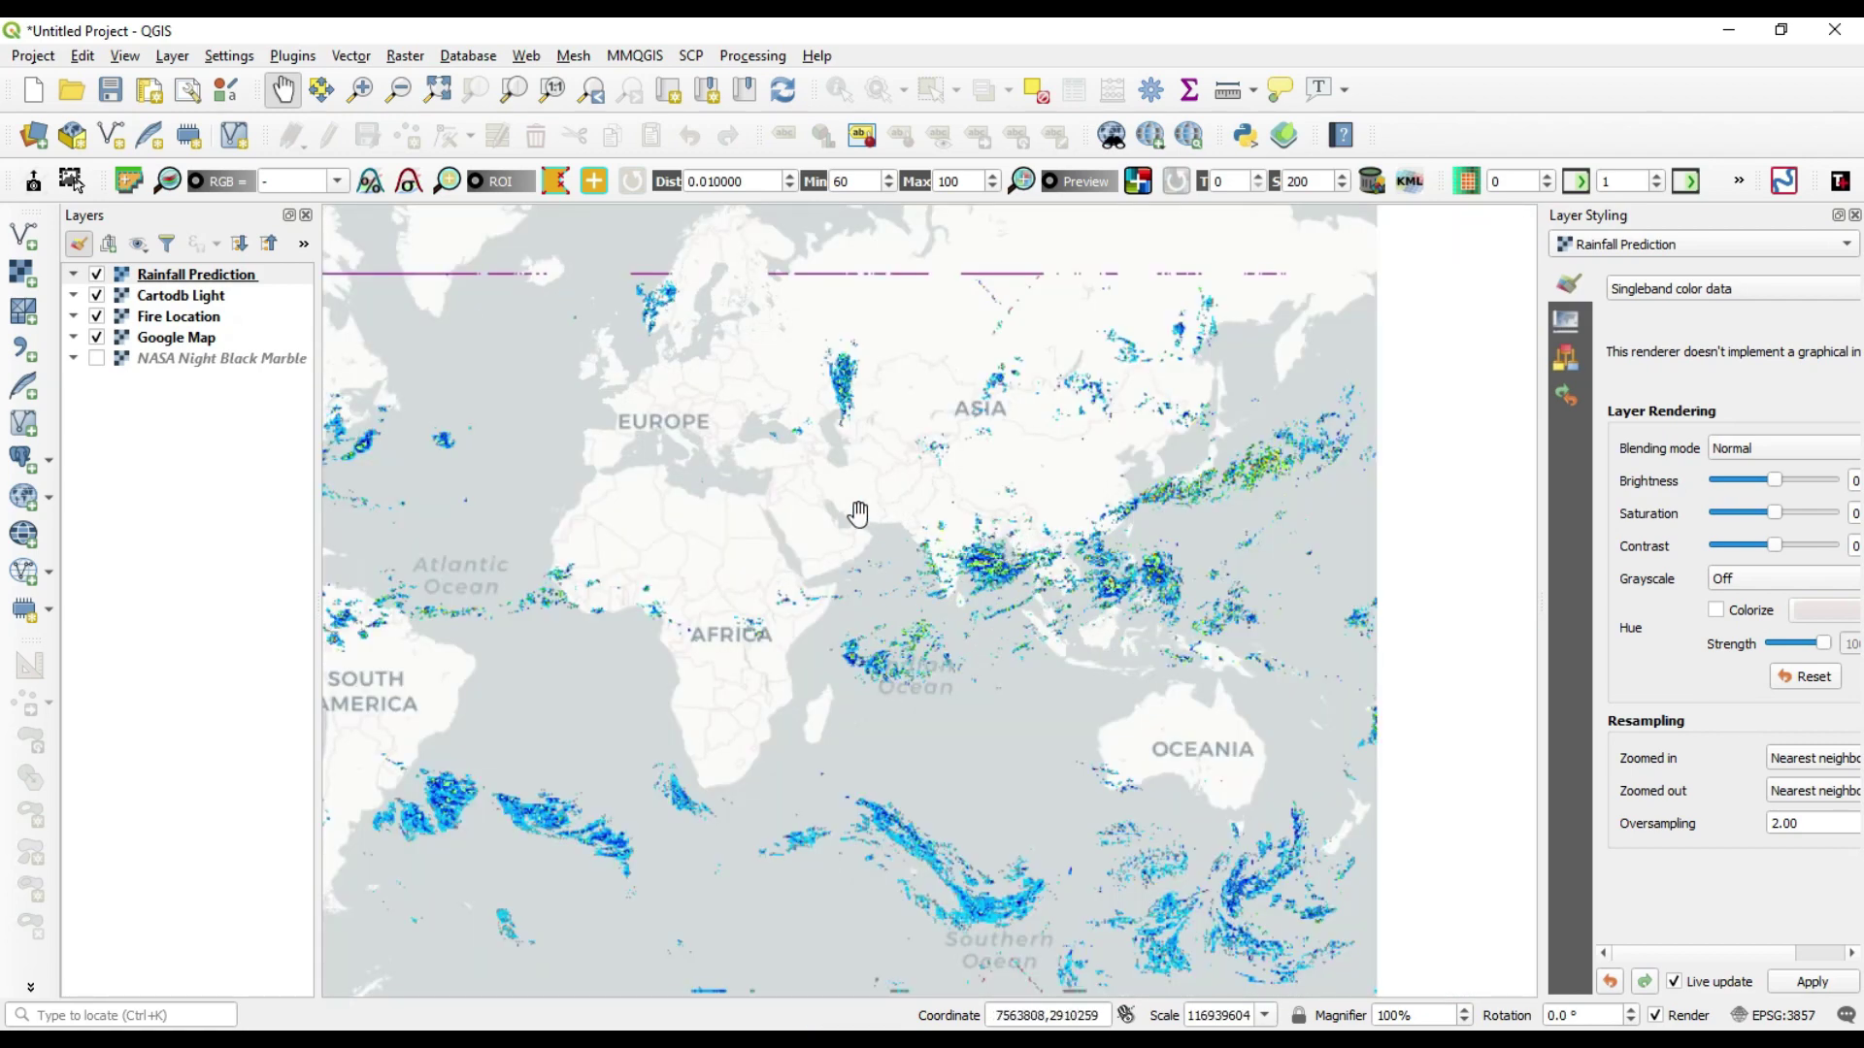
{"action": "scroll", "coordinate": [823, 540], "scroll_direction": "down", "scroll_amount": 1}
{"action": "scroll", "coordinate": [559, 634], "scroll_direction": "up", "scroll_amount": 1}
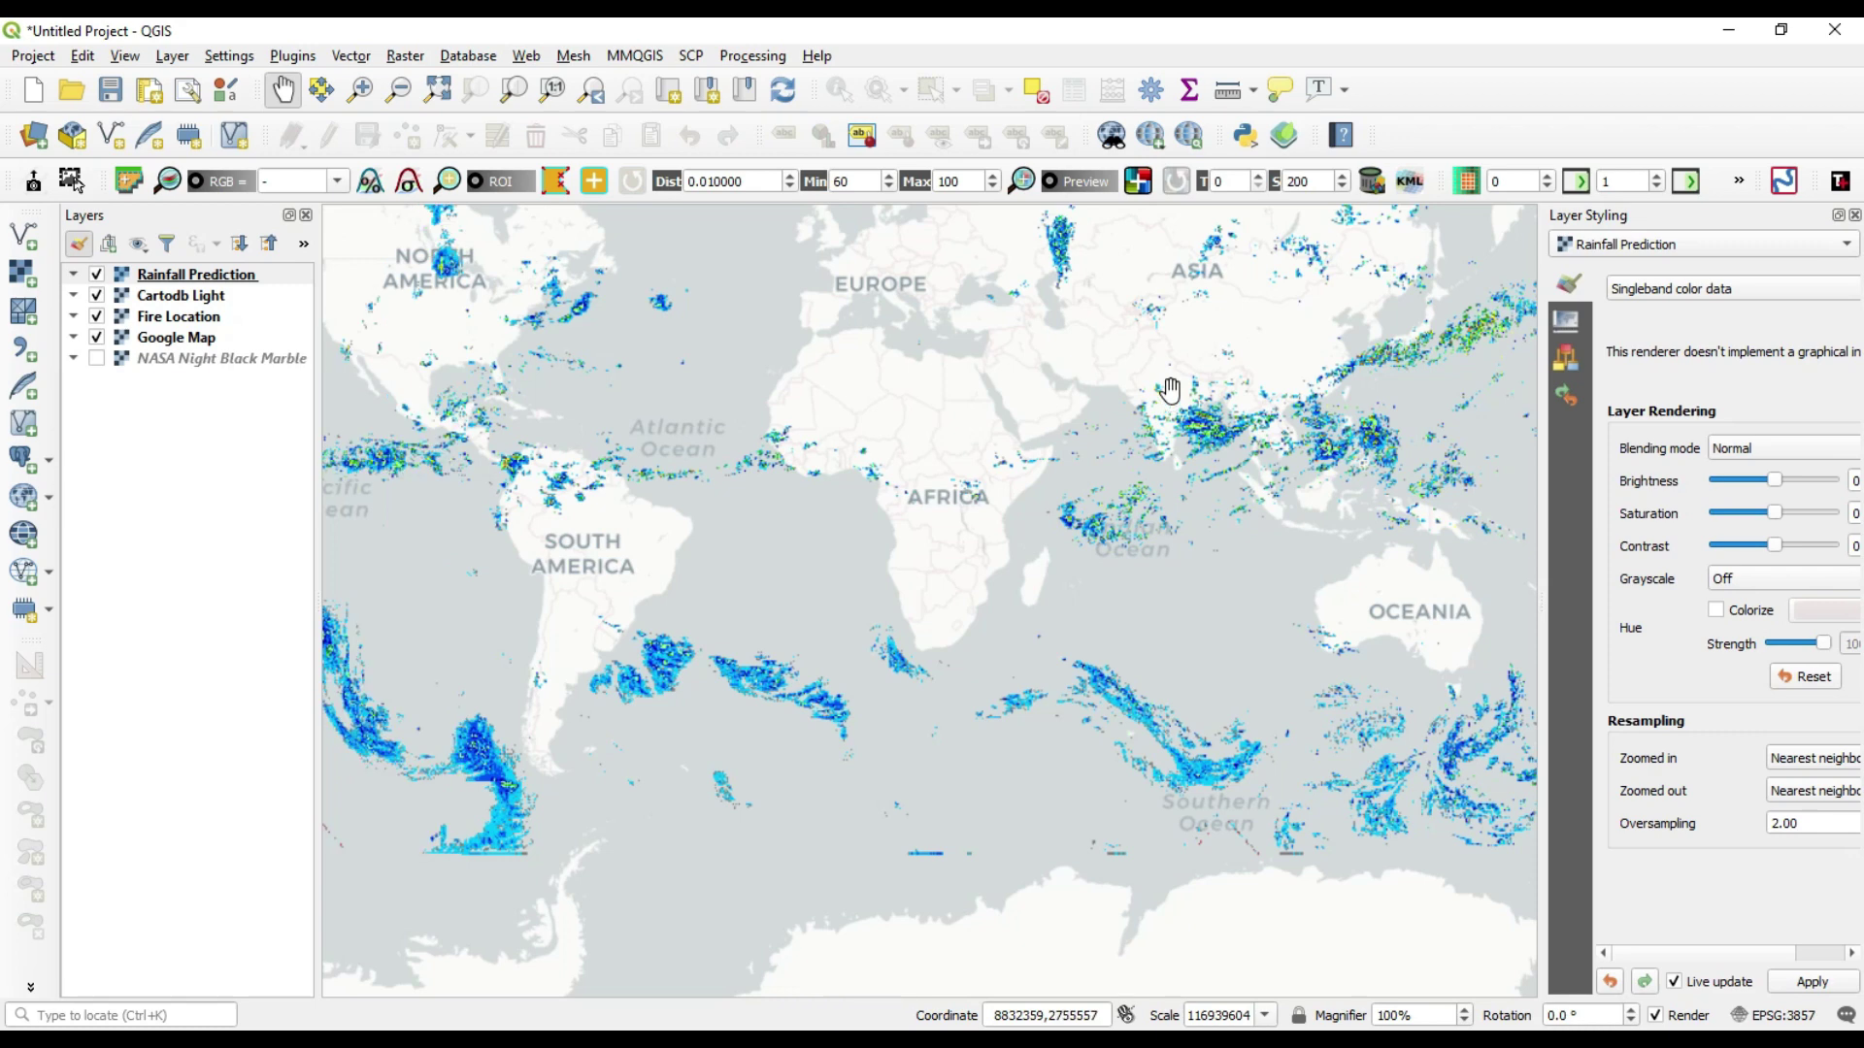
{"action": "scroll", "coordinate": [1175, 386], "scroll_direction": "up", "scroll_amount": 1}
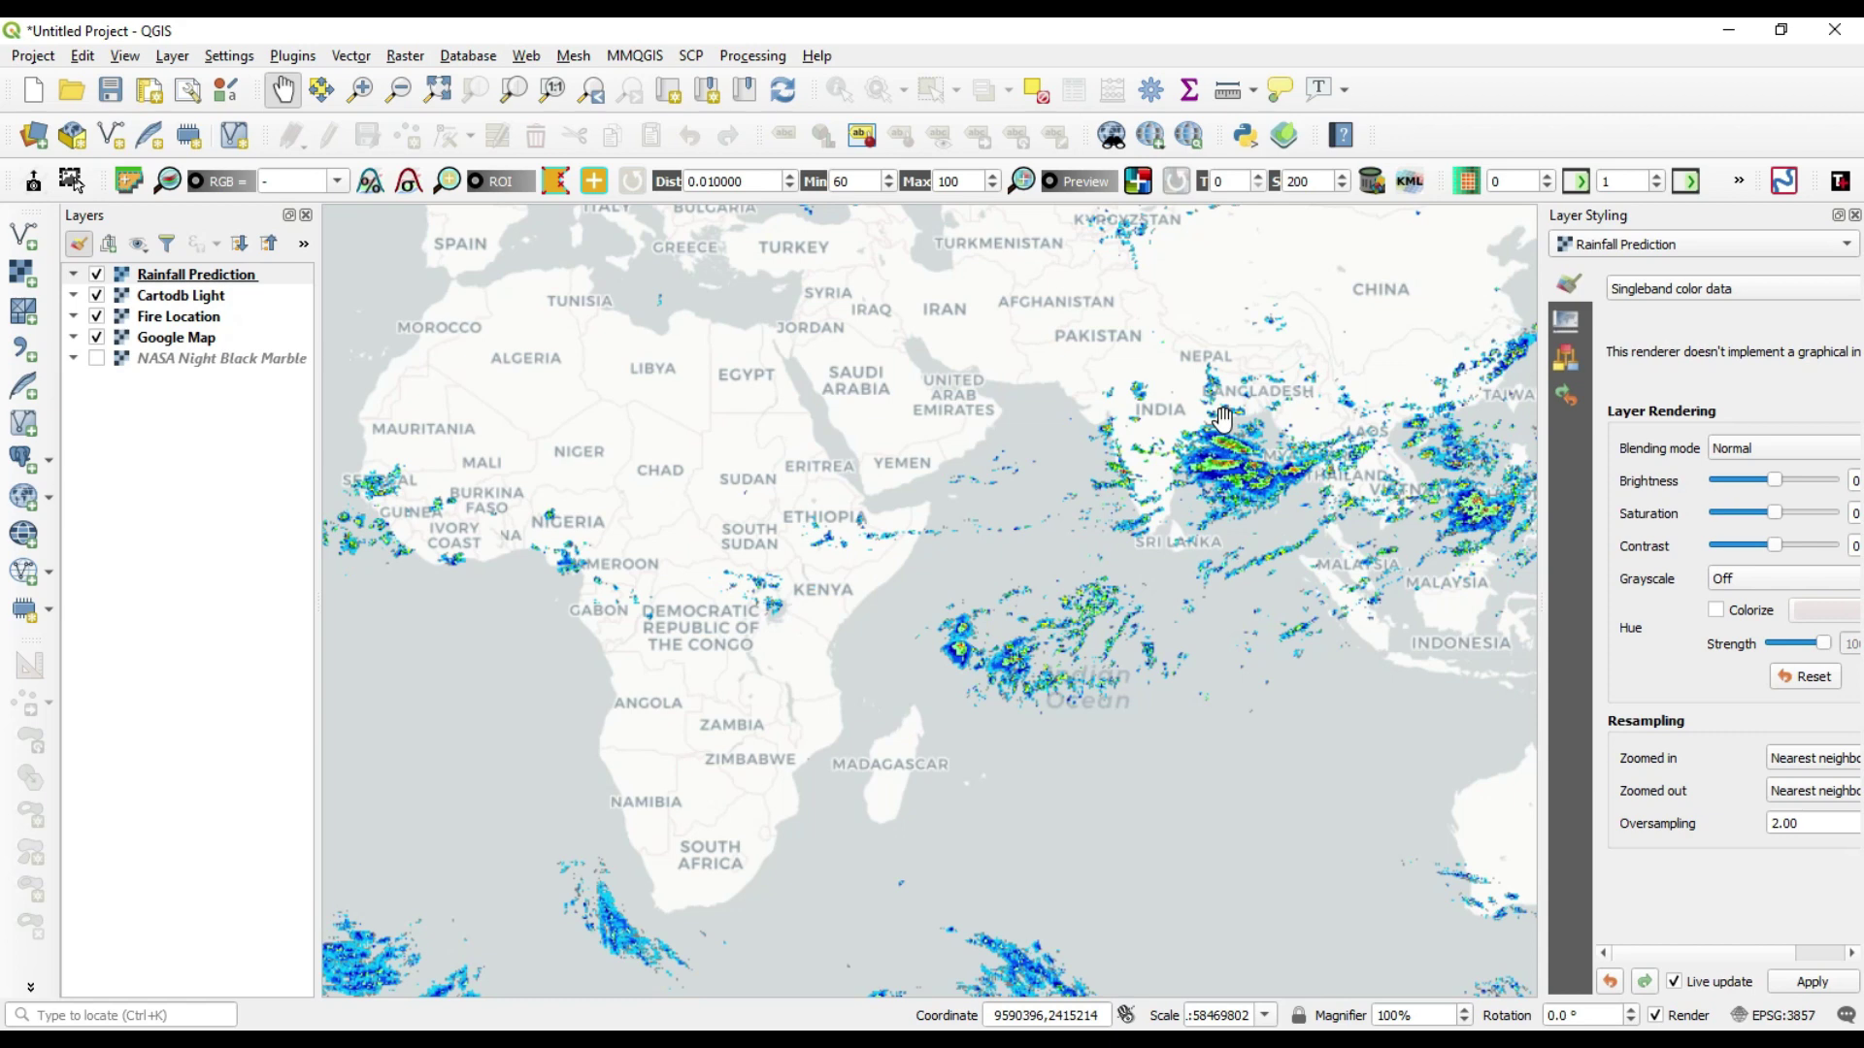
{"action": "scroll", "coordinate": [1223, 422], "scroll_direction": "down", "scroll_amount": 1}
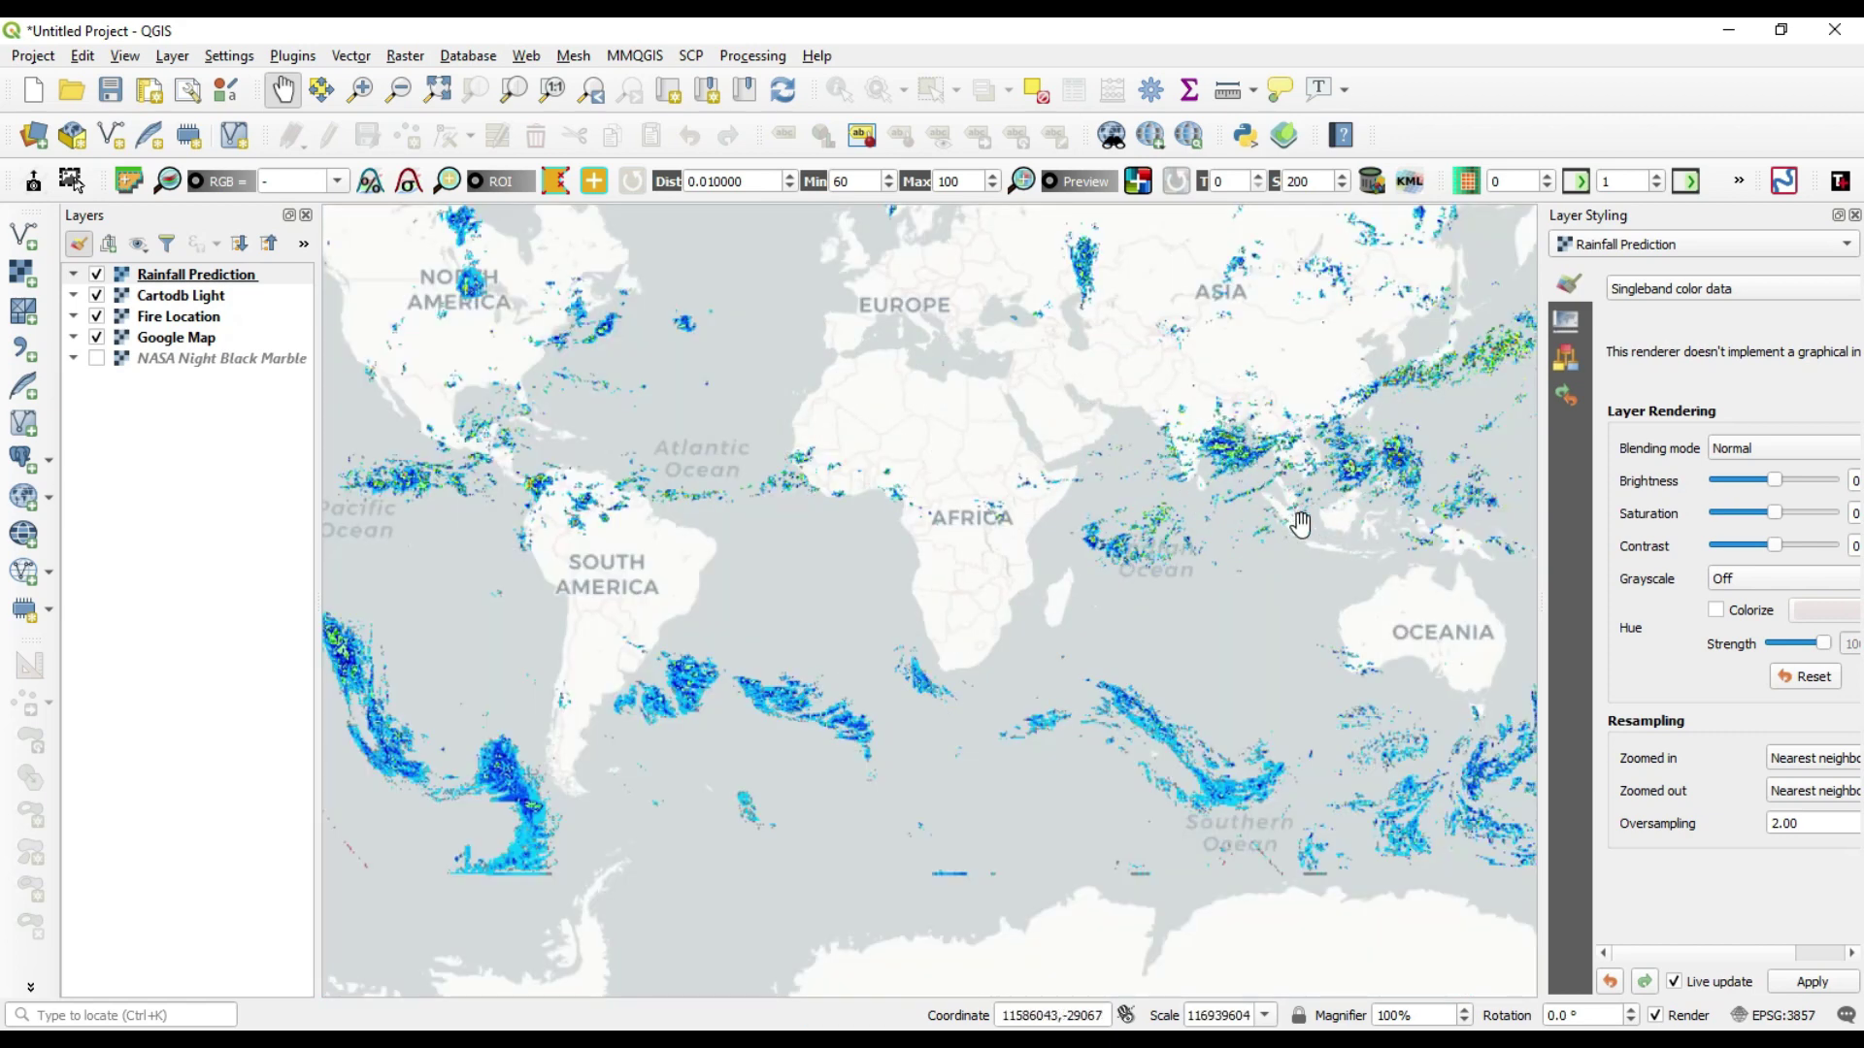
{"action": "scroll", "coordinate": [1296, 521], "scroll_direction": "down", "scroll_amount": 1}
{"action": "scroll", "coordinate": [1329, 440], "scroll_direction": "up", "scroll_amount": 3}
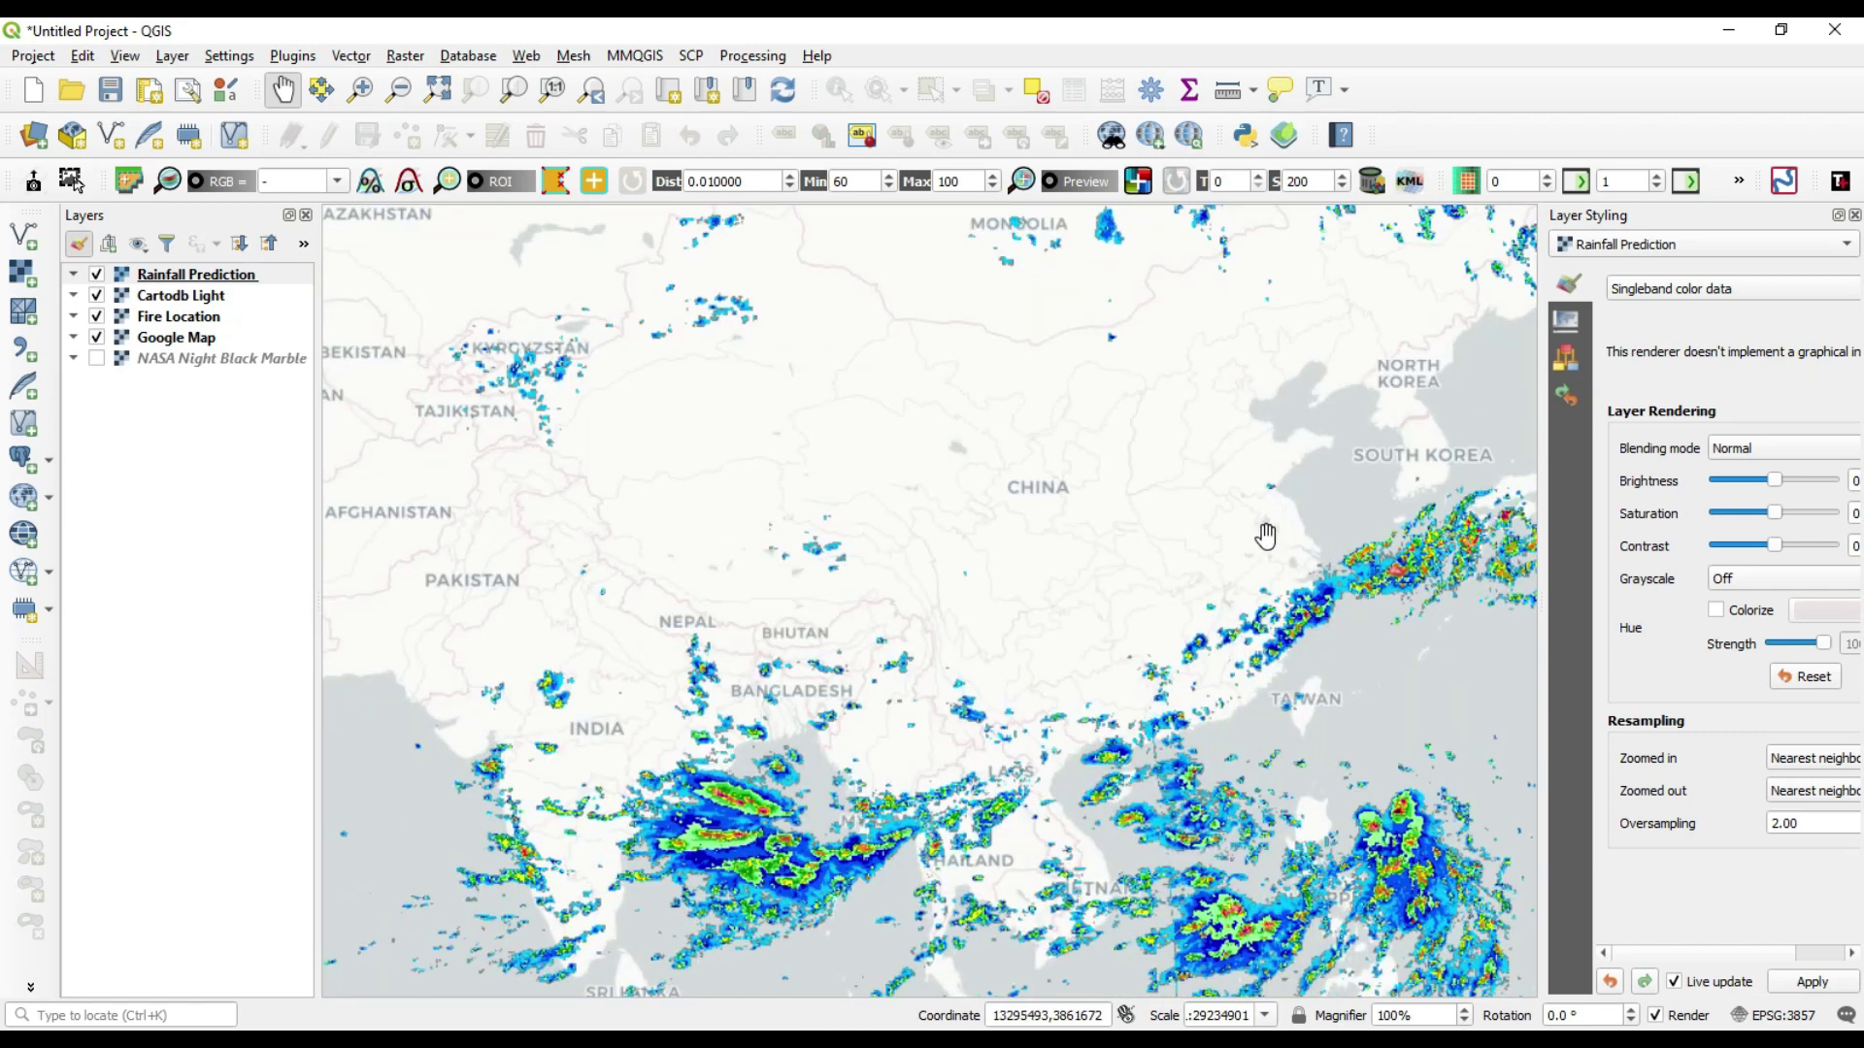